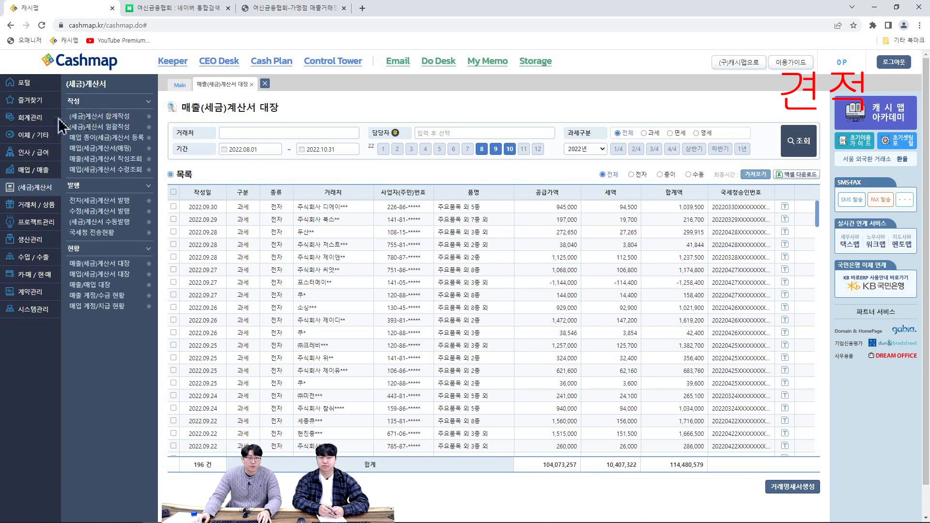
Open a new quotation form (견적서작성) under purchases/sales and choose 오피스넷구로디지털 as the customer
left_click(47, 175)
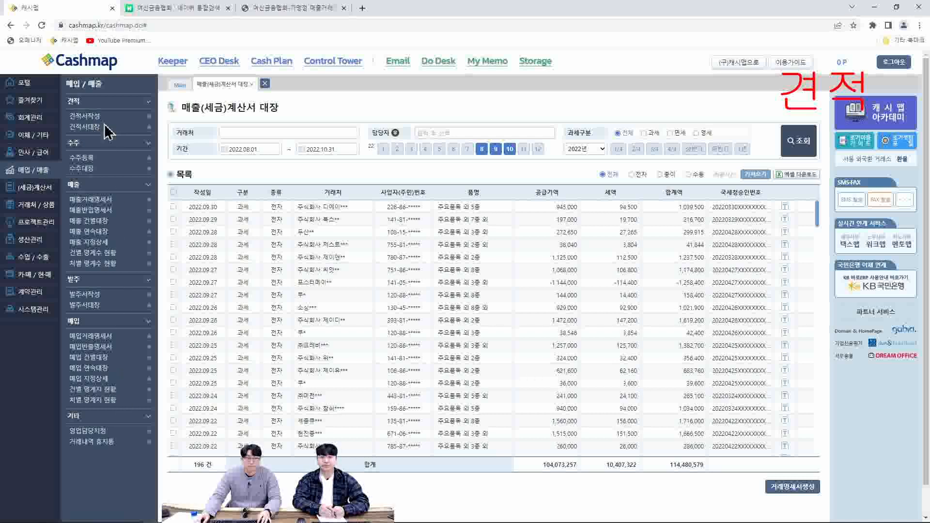
left_click(97, 116)
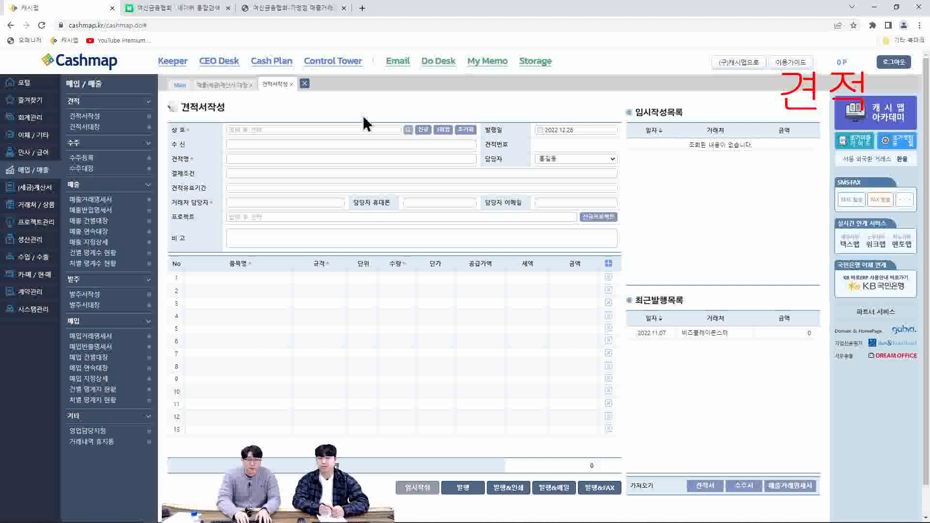
left_click(292, 130)
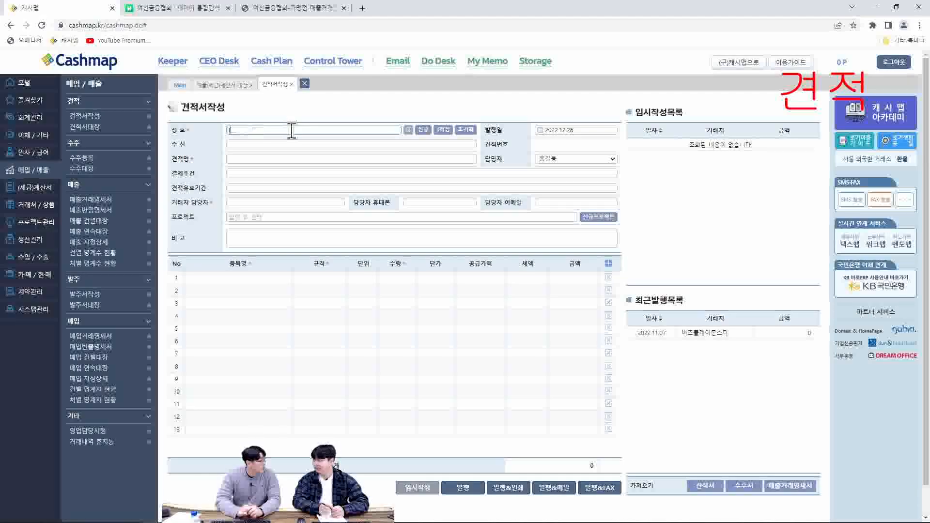
type("ㅇ")
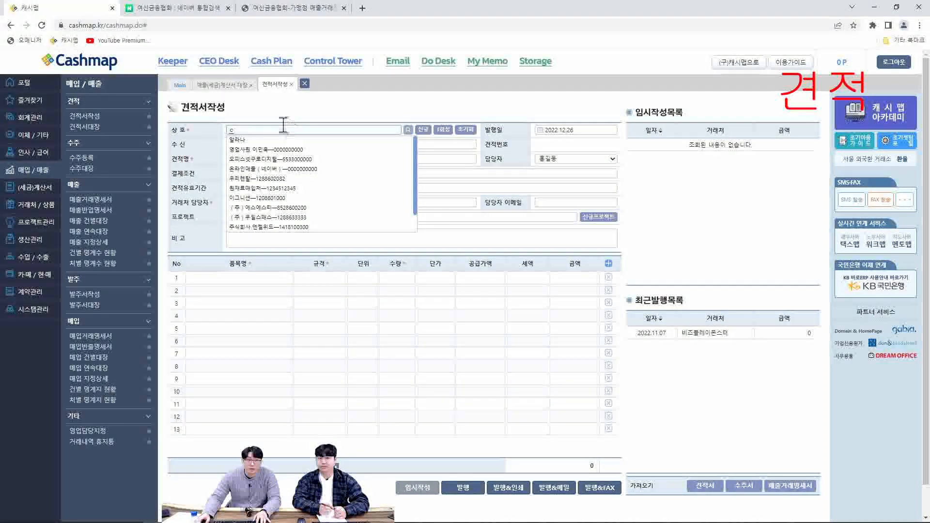
left_click(293, 160)
scroll(290, 156, "up", 1)
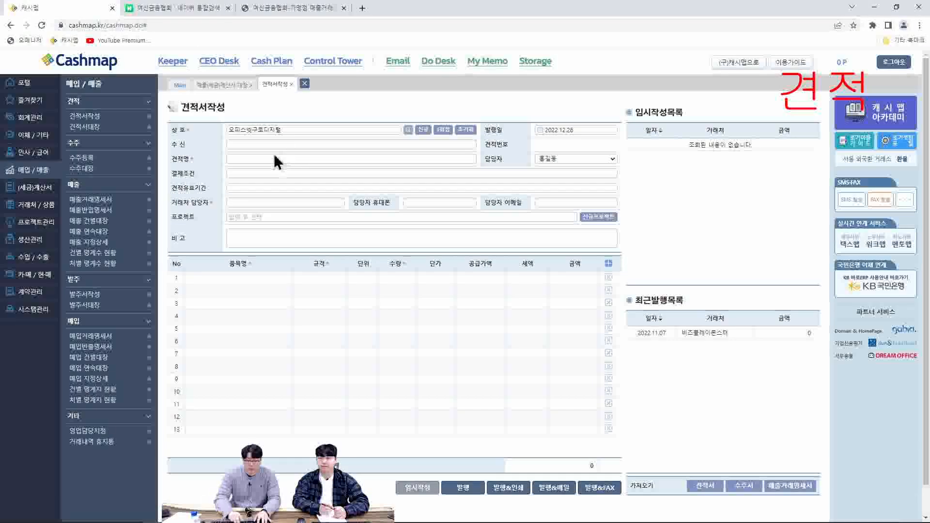
Enter 담당자님 귀하 as the recipient and 2022년 12월 업데이트 건 as the quotation title
left_click(271, 145)
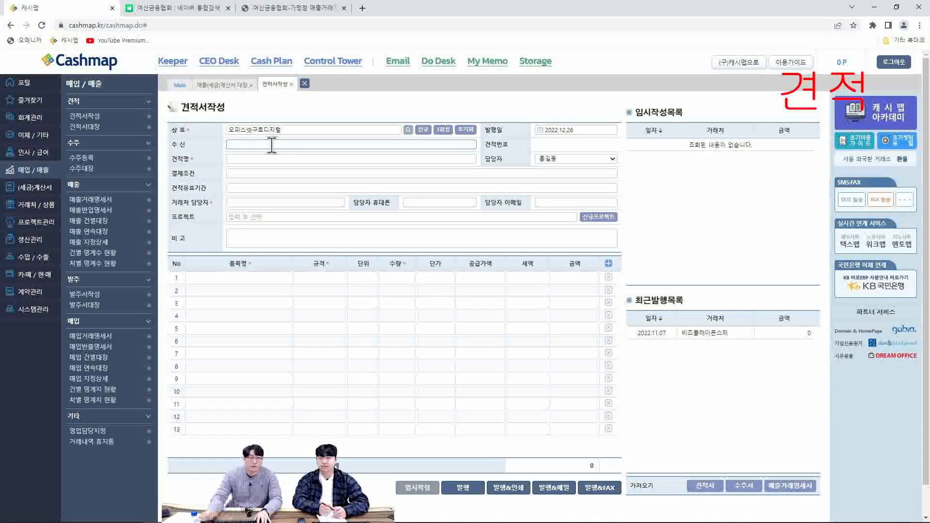
type("ㄷㅏㅁ당자ㄴㅣㅁ 귀하")
left_click(274, 159)
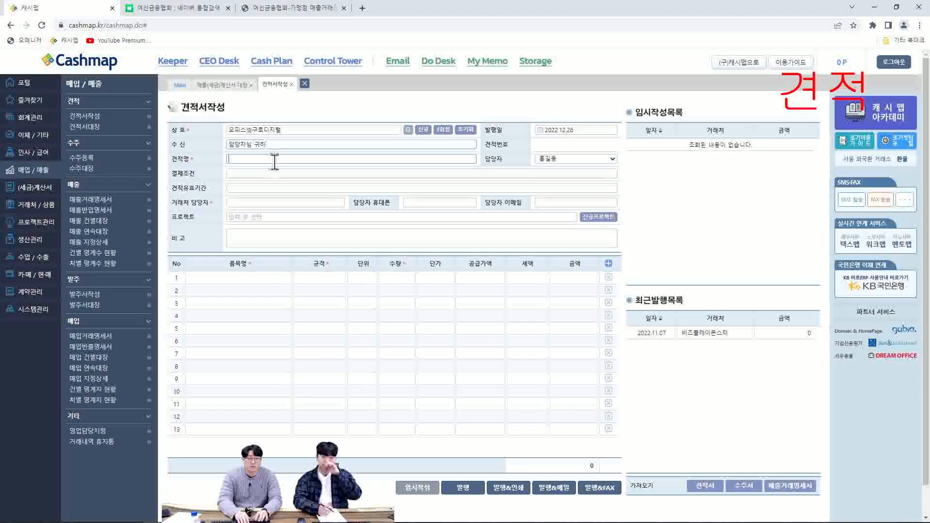
type("ㄱ022년 12월 ")
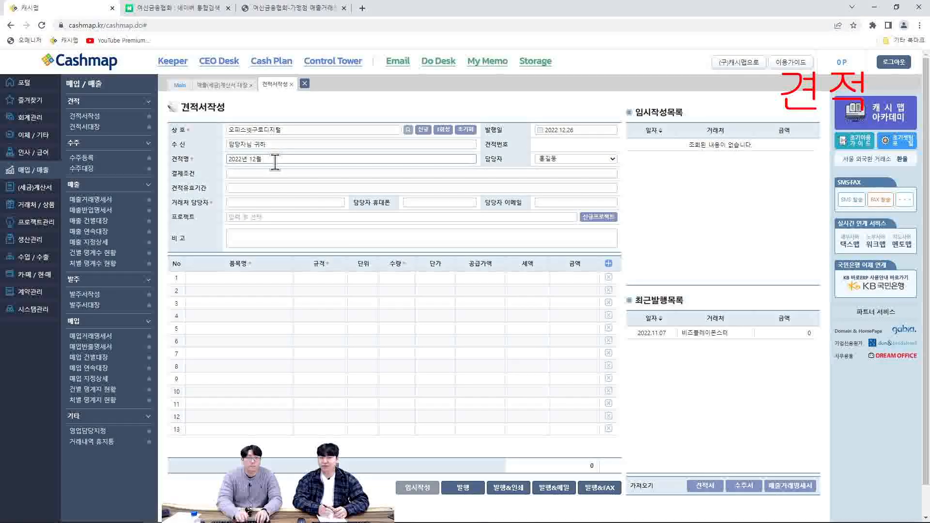
type("업데이트 건")
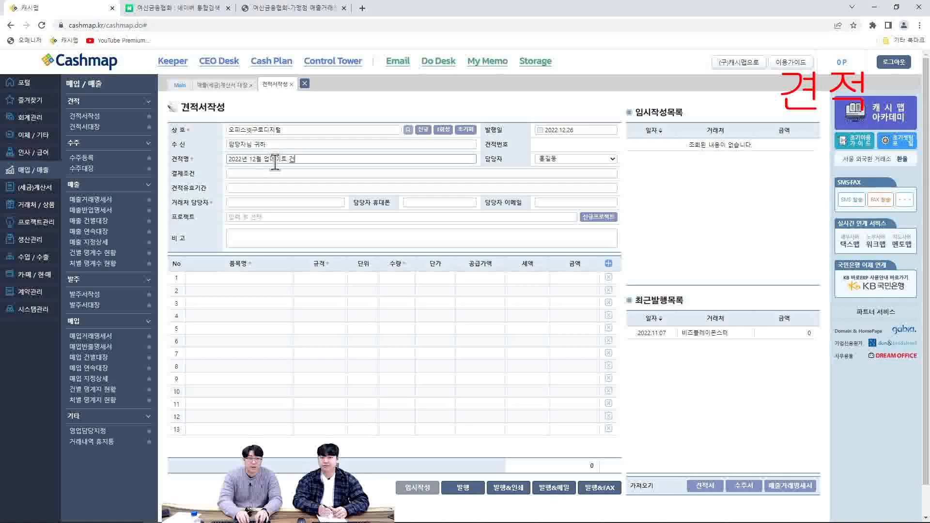
Set the payment terms to 12월 말 내 결제 시 and the quotation validity period to 2022.12.31
left_click(274, 175)
type("12일")
type(" 말")
type(" 내 결제 시")
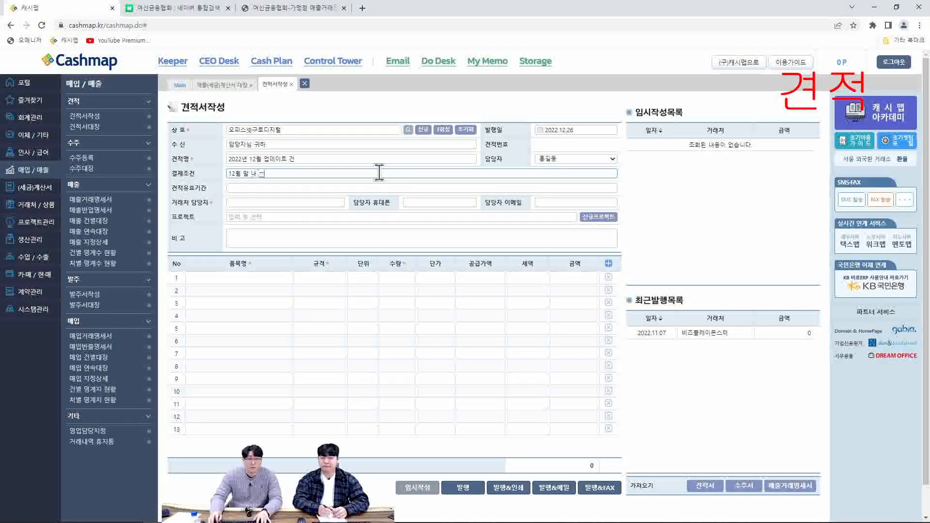
left_click(289, 189)
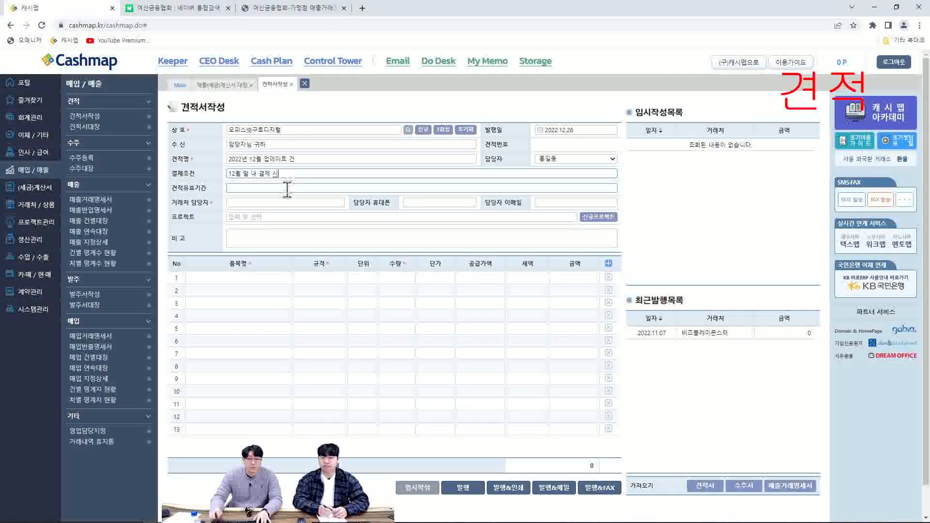
type("2022.12.31")
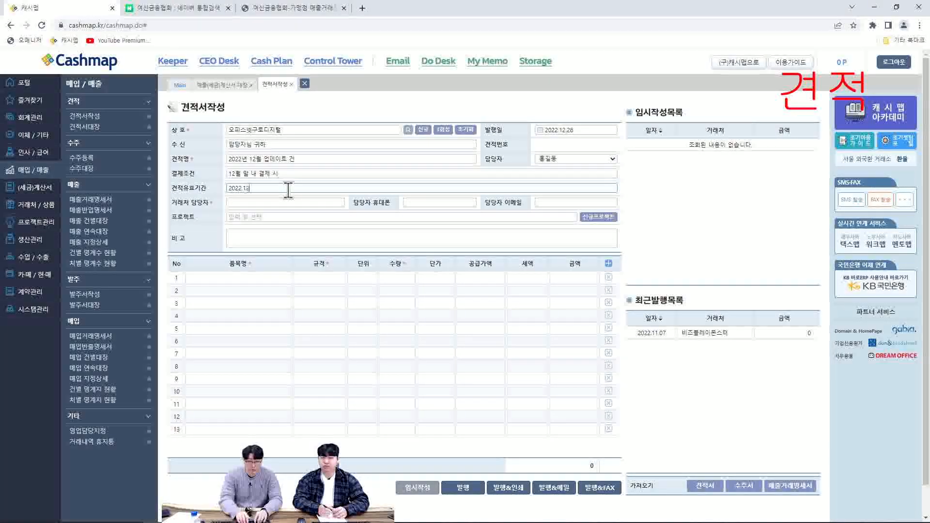
Fill in the customer contact's name, mobile number and e-mail address
left_click(277, 204)
key("Tab")
type("01")
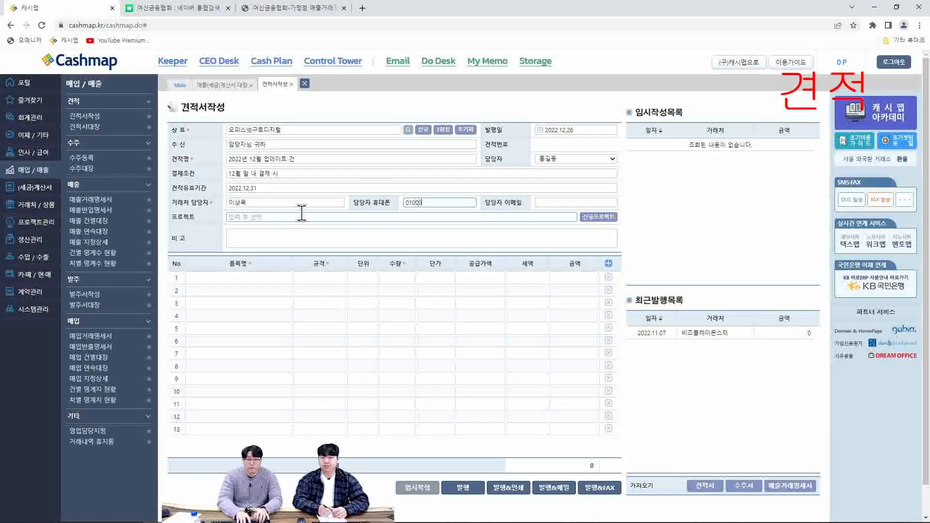
key("Tab")
left_click(302, 213)
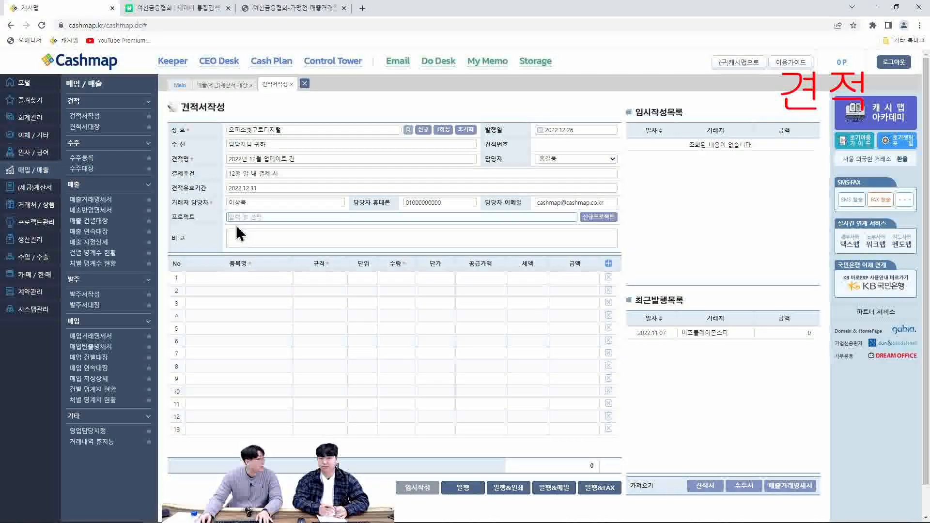
type("이")
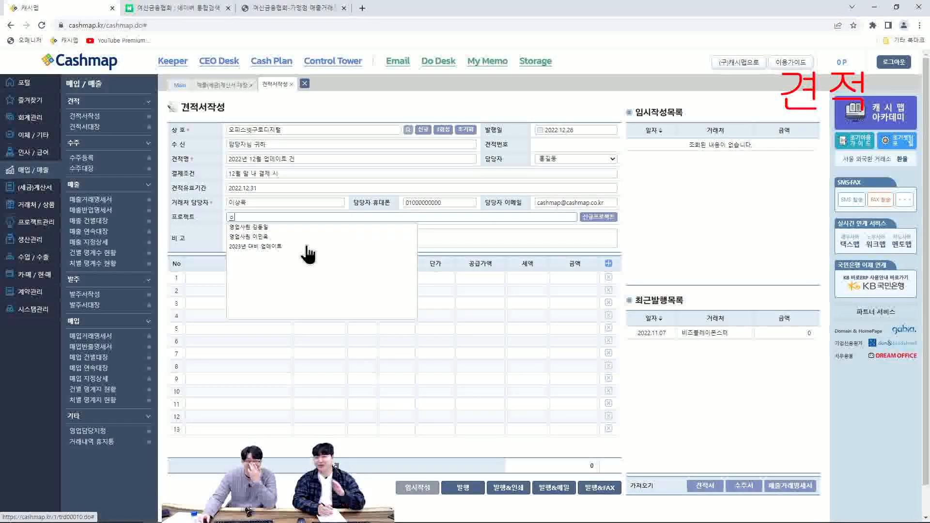
key("BackSpace")
key("BackSpace")
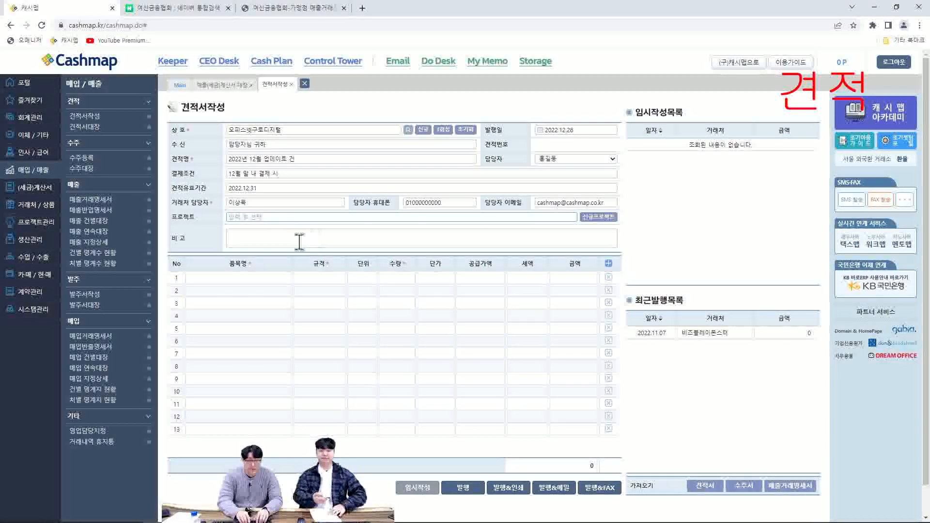
left_click(341, 237)
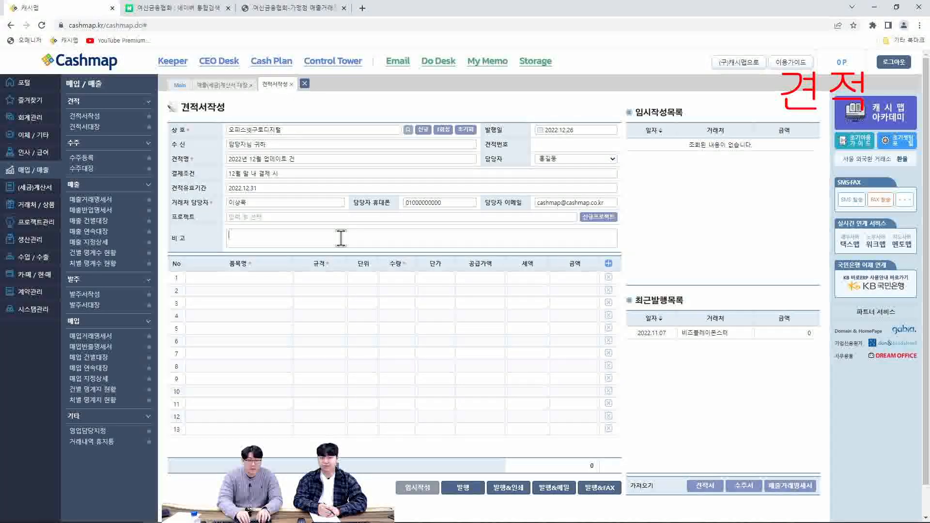
type("담당")
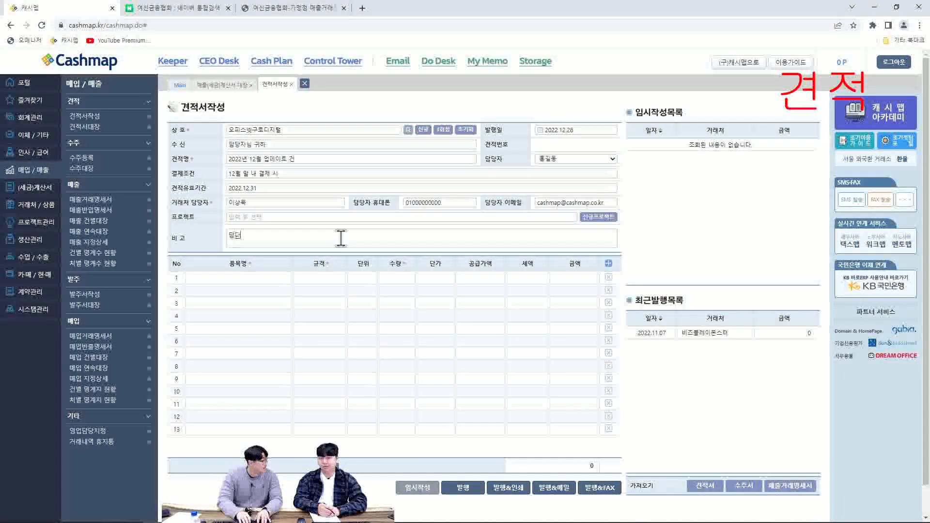
key("BackSpace")
key("BackSpace")
key("BackSpace")
key("BackSpace")
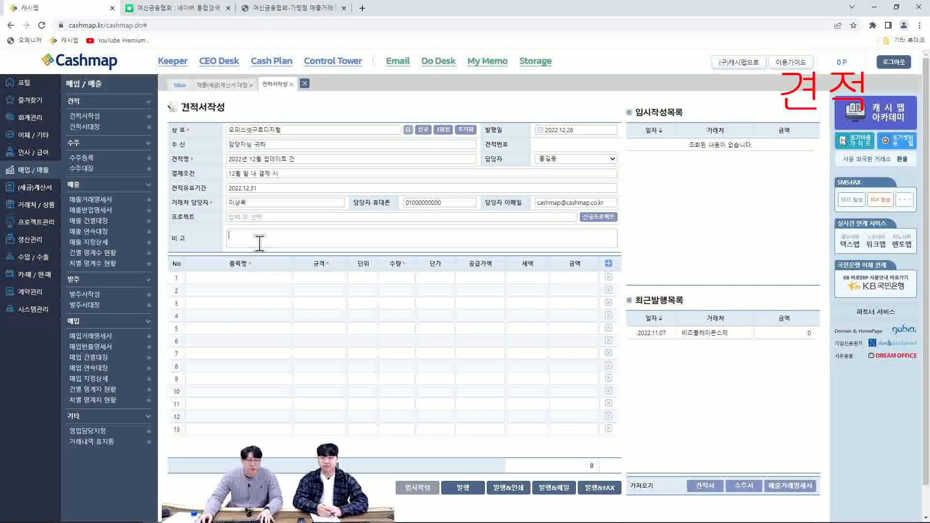
Add the item 워너비03 (03mm) on the first line of the quotation with a quantity of 50
left_click(248, 278)
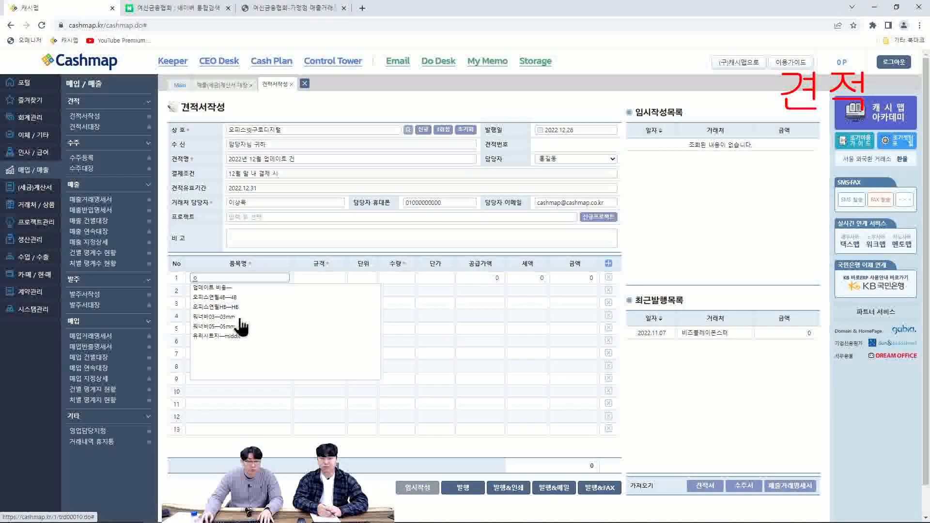
left_click(224, 318)
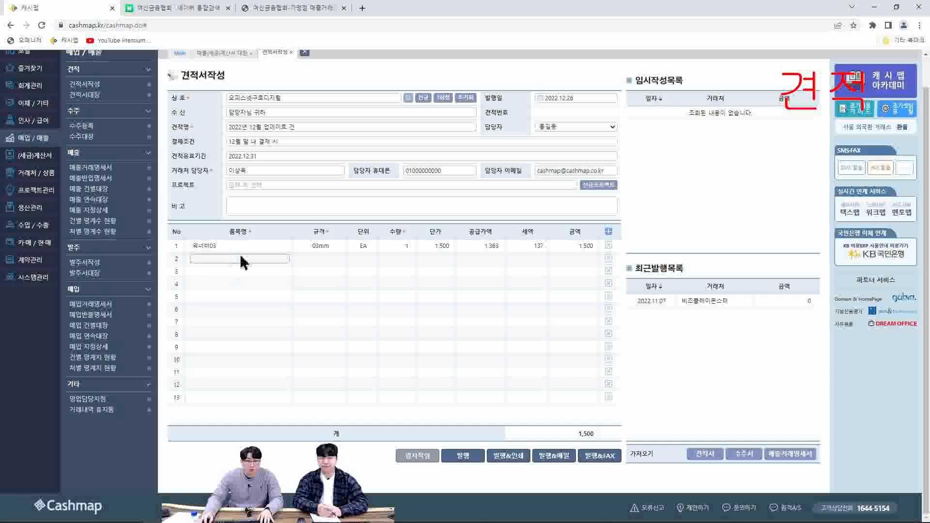
left_click(394, 245)
left_click(399, 247)
type("50")
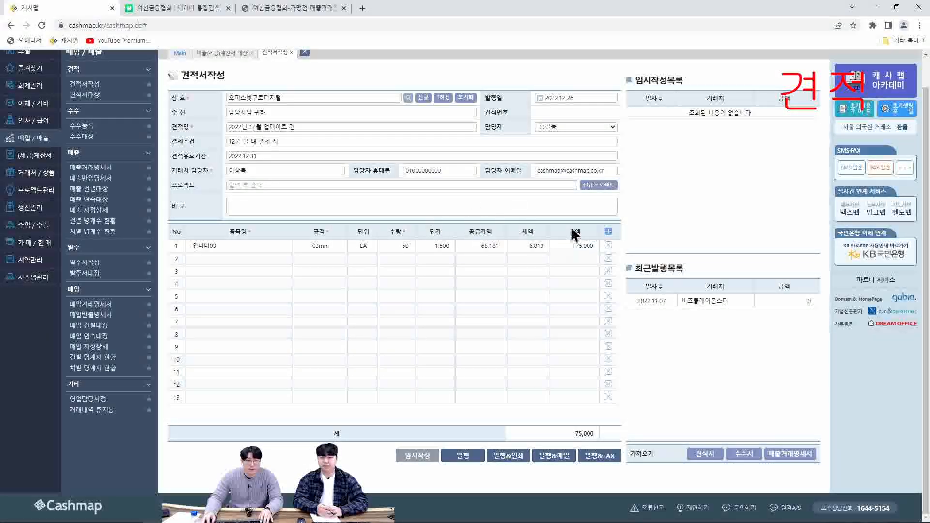
Add 오피스연필HB on the second item line and 오피스연필4B on the third
left_click(249, 259)
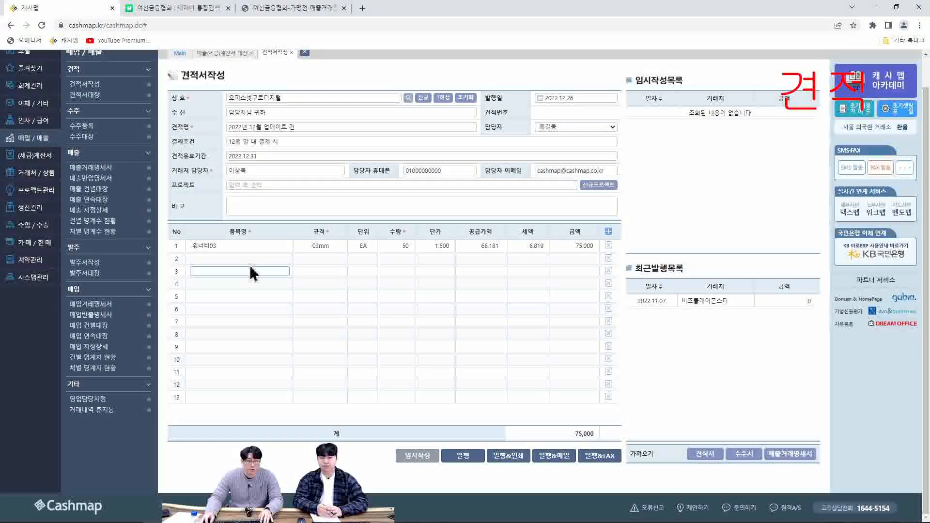
type("ㅇ")
left_click(239, 290)
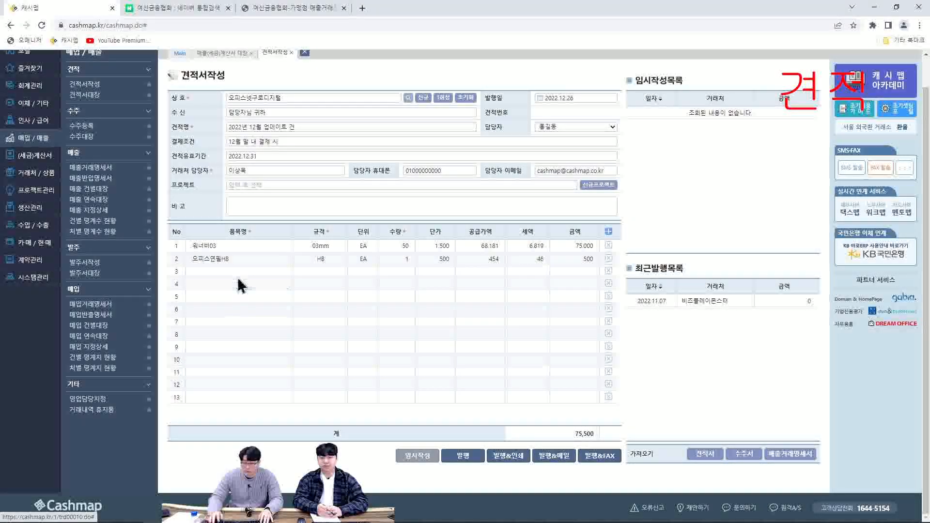
left_click(239, 271)
type("ㅇ")
left_click(240, 291)
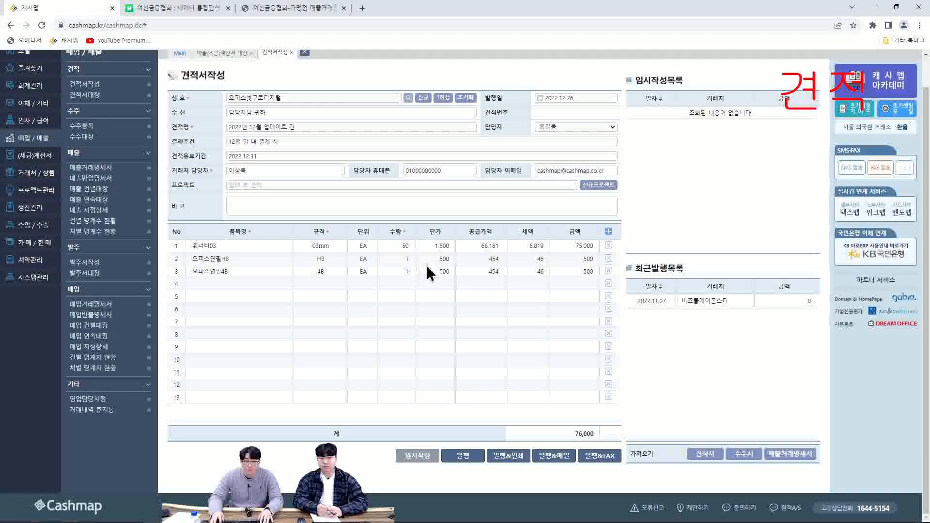
Set the quantity of both 오피스연필 items, HB and 4B, to 50
type("50")
left_click(408, 271)
type("50")
left_click(467, 421)
left_click(542, 296)
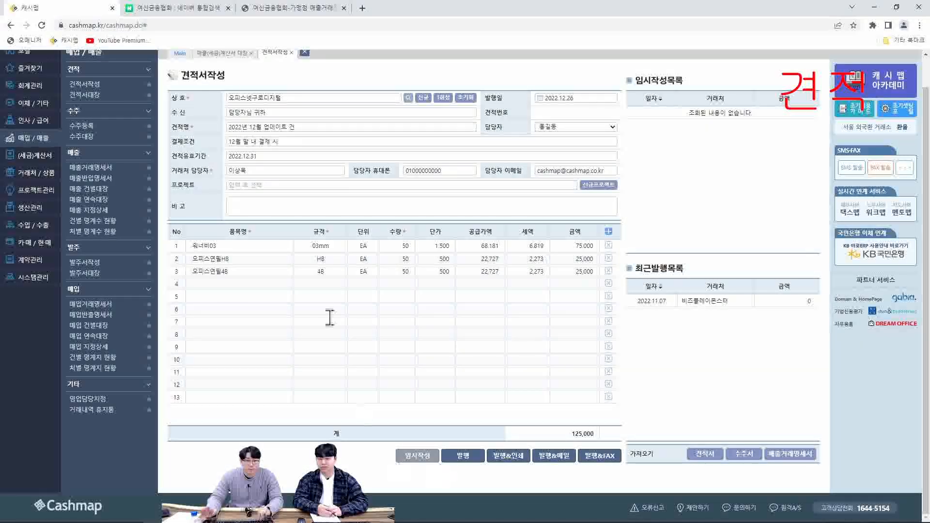
Save the 오피스넷구로디지털 quotation as a temporary draft (임시작성)
scroll(421, 339, "up", 1)
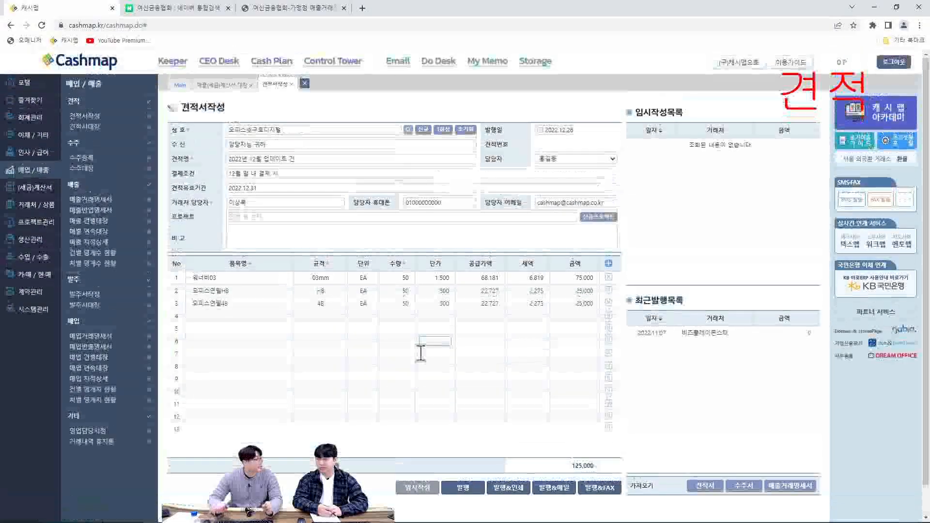
left_click(412, 491)
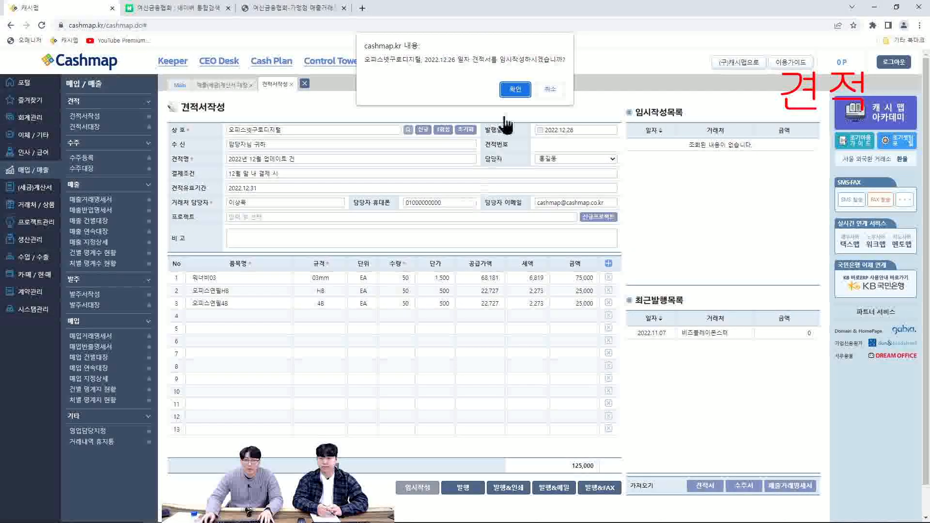
left_click(515, 86)
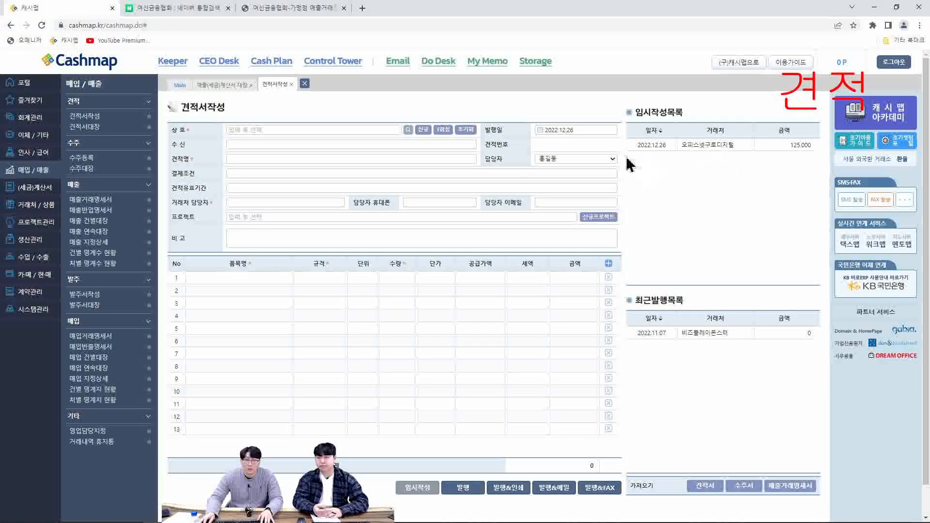
Load the saved 오피스넷구로디지털 draft back into the form and issue the quotation
left_click(738, 147)
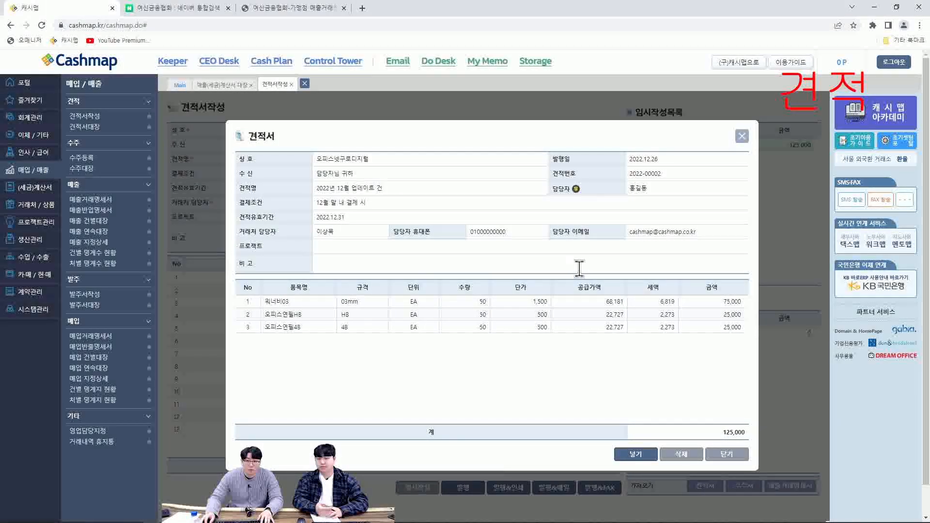
left_click(639, 457)
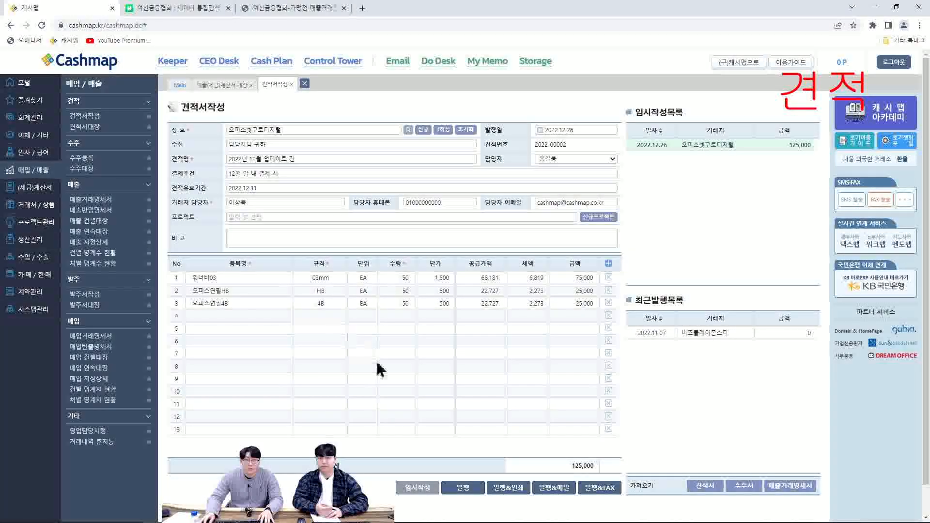
left_click(482, 488)
left_click(513, 92)
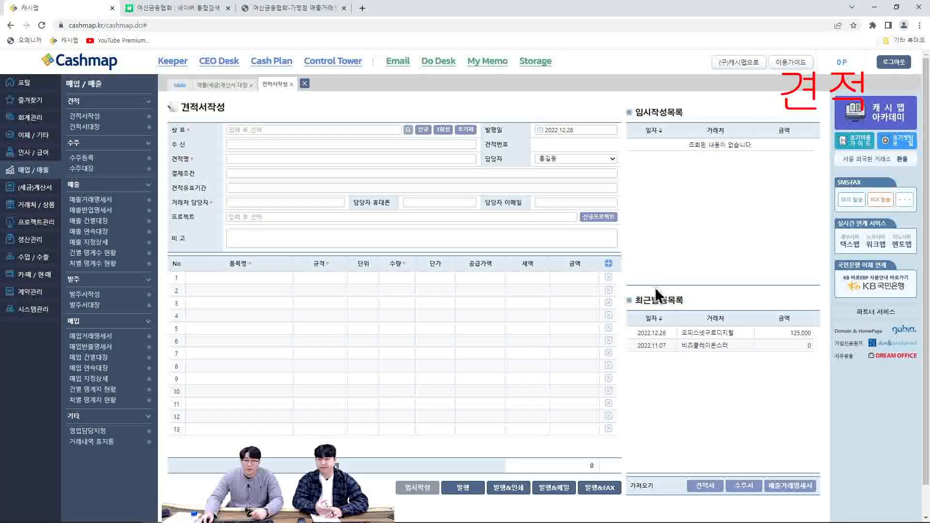
Examine the details of the 오피스넷구로디지털 quotation dated 2022.12.26 in the recently issued list, and close it
double_click(711, 332)
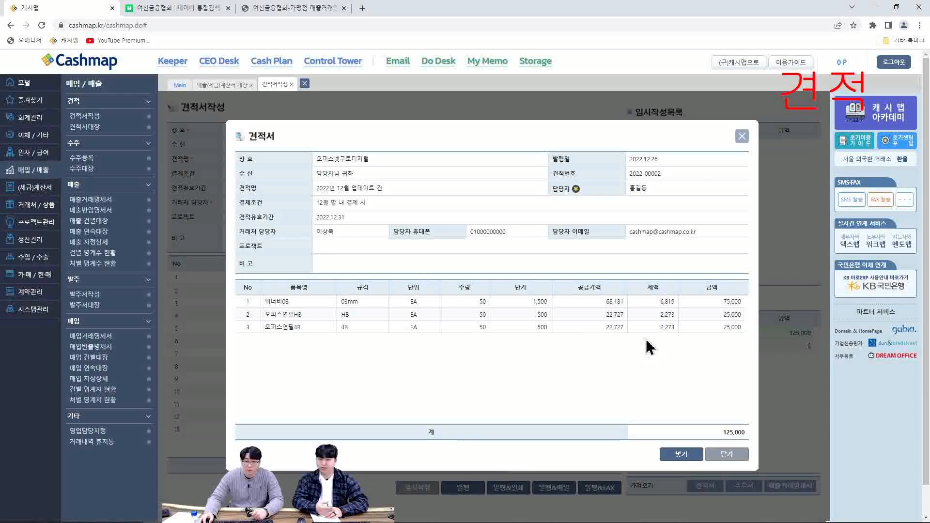
left_click(743, 464)
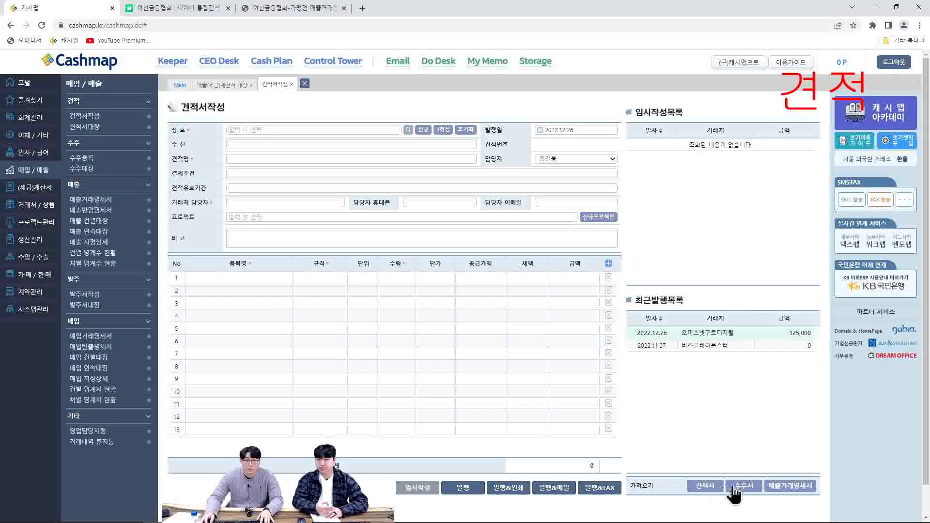
Open the list of existing quotations for import, examine the 오피스넷구로디지털 quotation dated 2022.12.26, and close the list
left_click(705, 486)
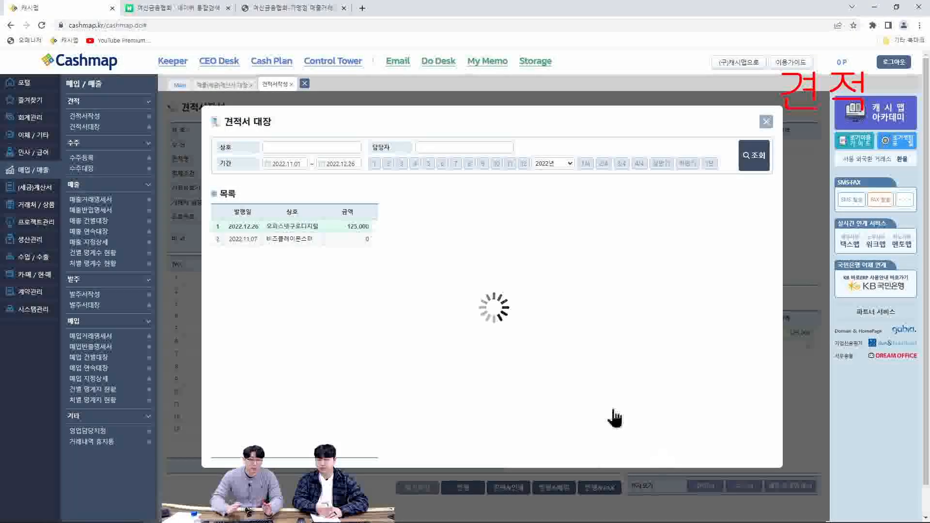
left_click(309, 243)
left_click(316, 227)
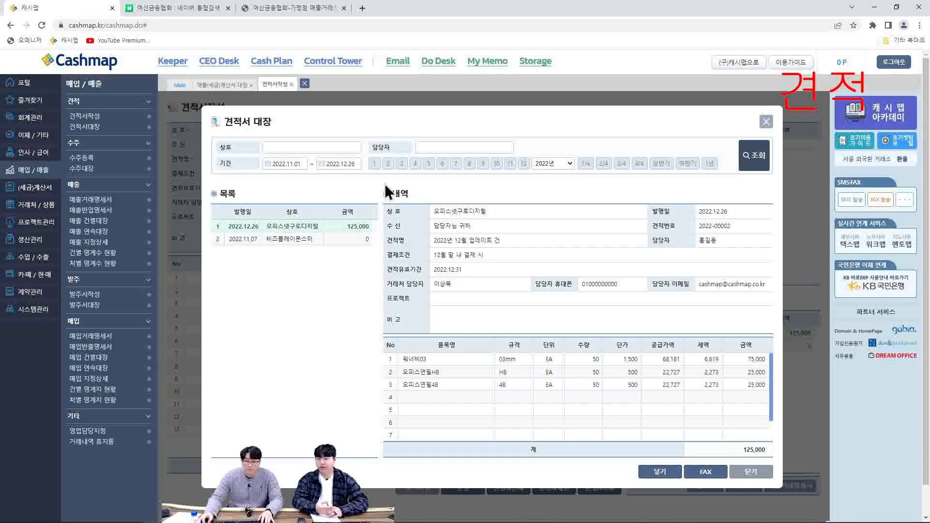
left_click(751, 472)
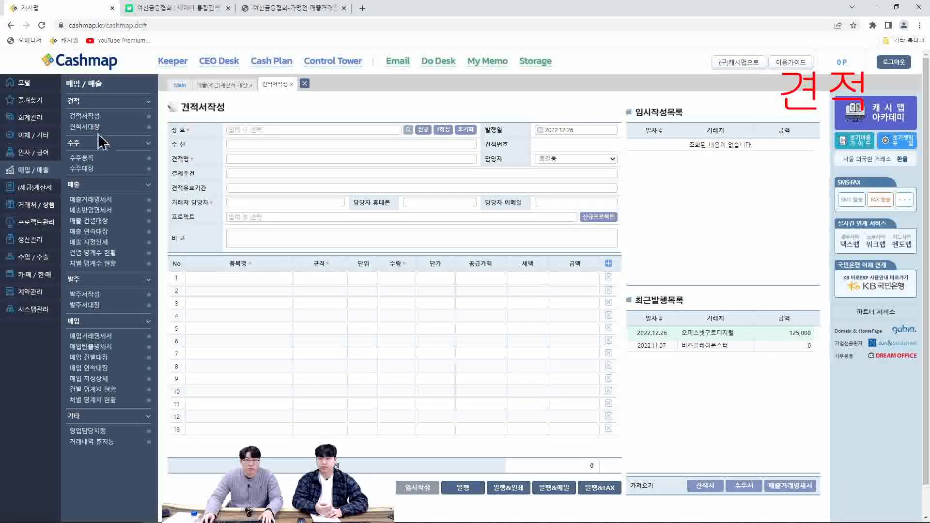
Create an order (수주서) from the 오피스넷구로디지털 quotation dated 2022.12.26 in the quotation ledger (견적서대장)
left_click(92, 126)
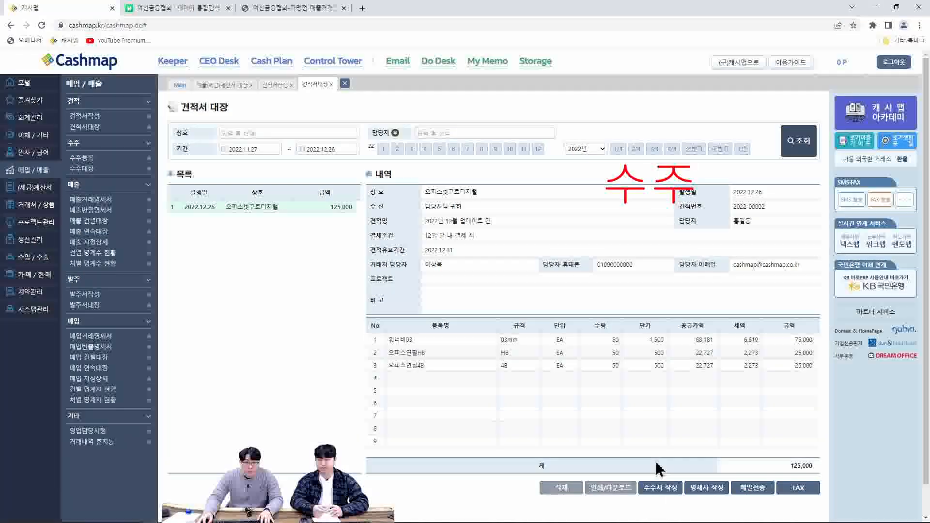
left_click(662, 488)
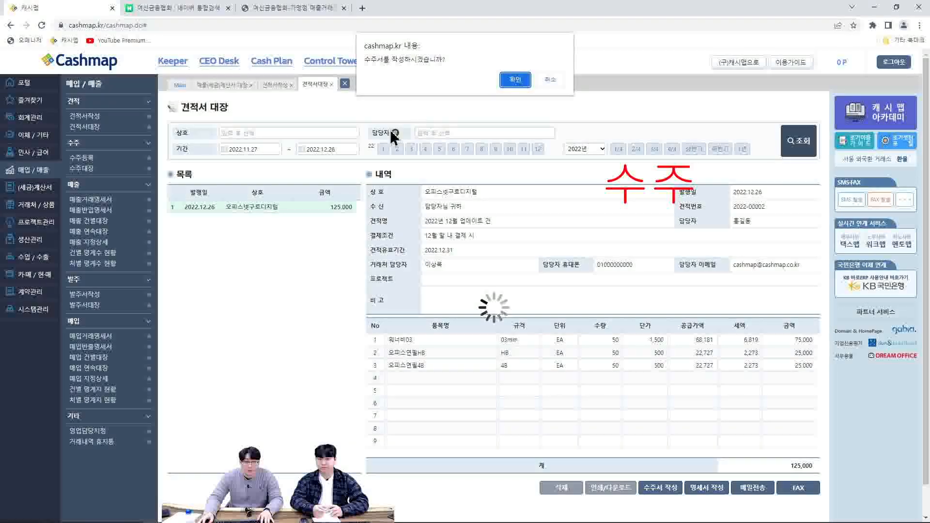
left_click(514, 80)
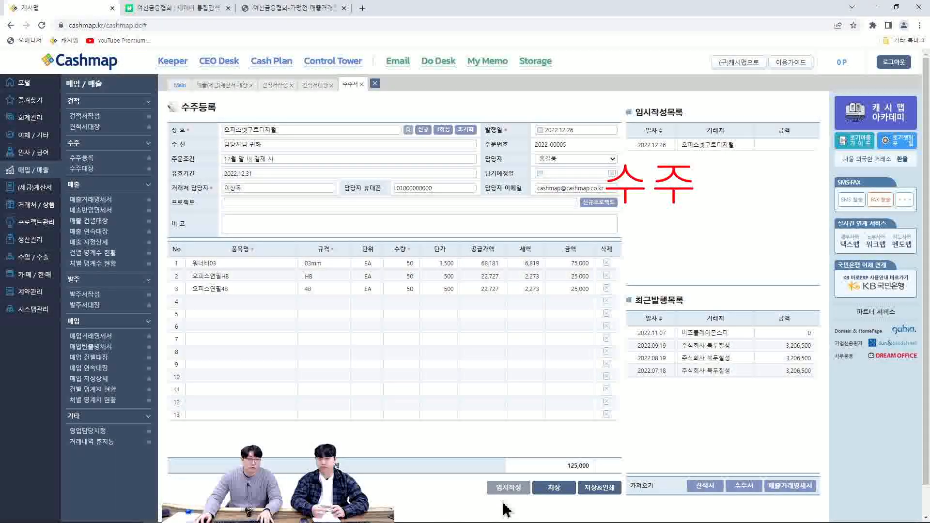
left_click(311, 161)
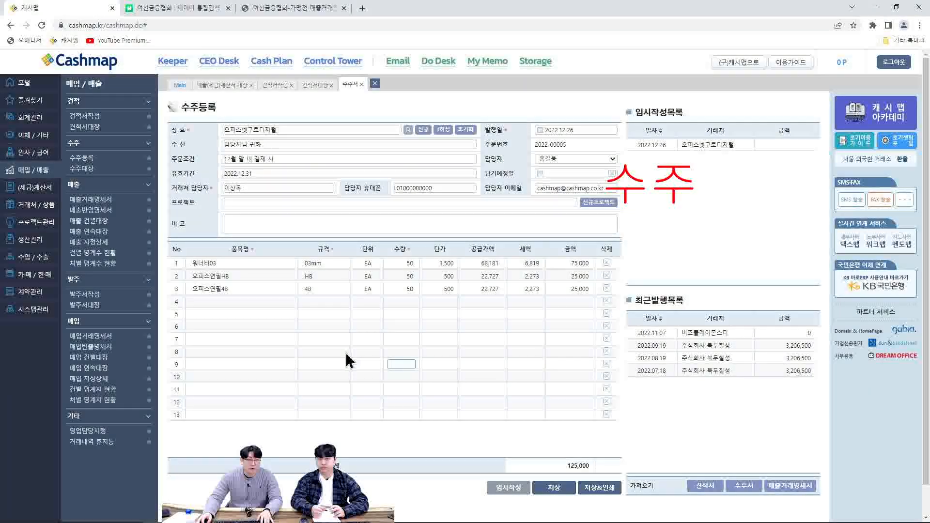
left_click(410, 301)
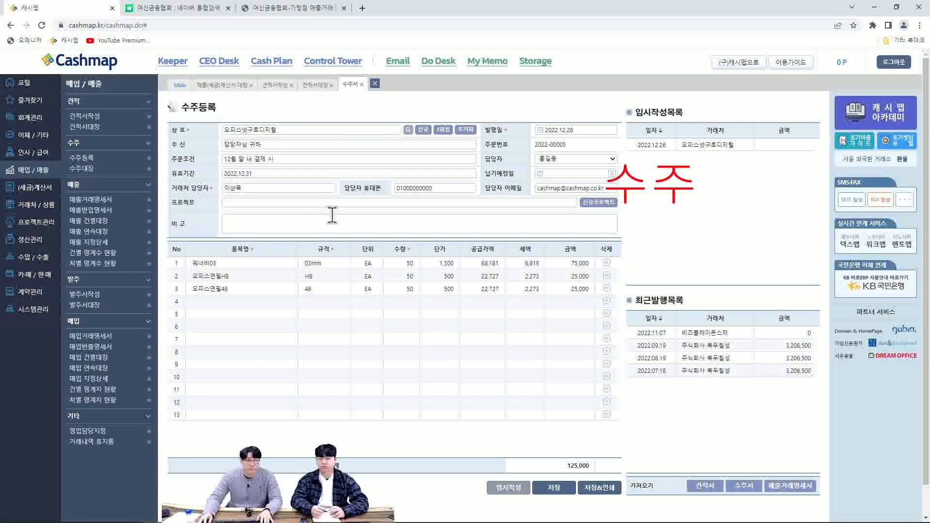
Start a blank order registration (수주등록) for the customer 민영에프앤씨 and choose its suggested contact person
left_click(90, 161)
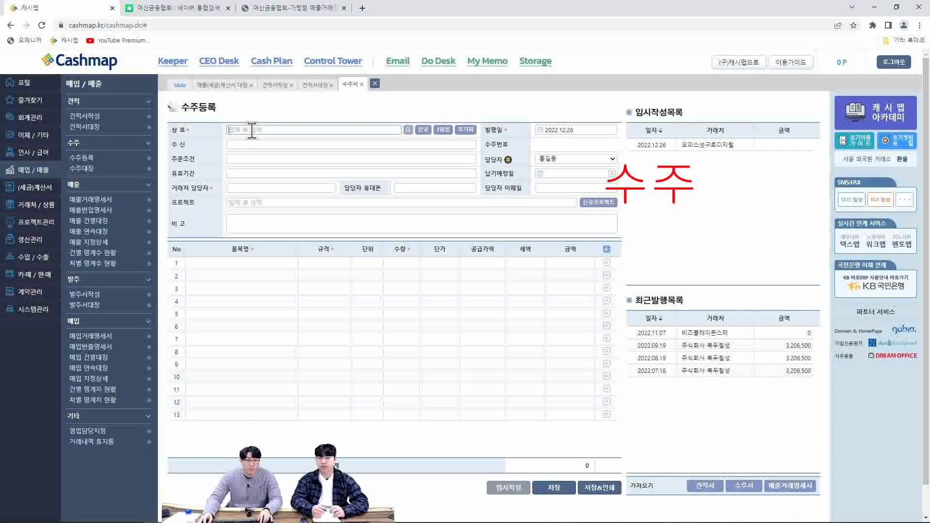
type("ㅇ")
left_click(262, 140)
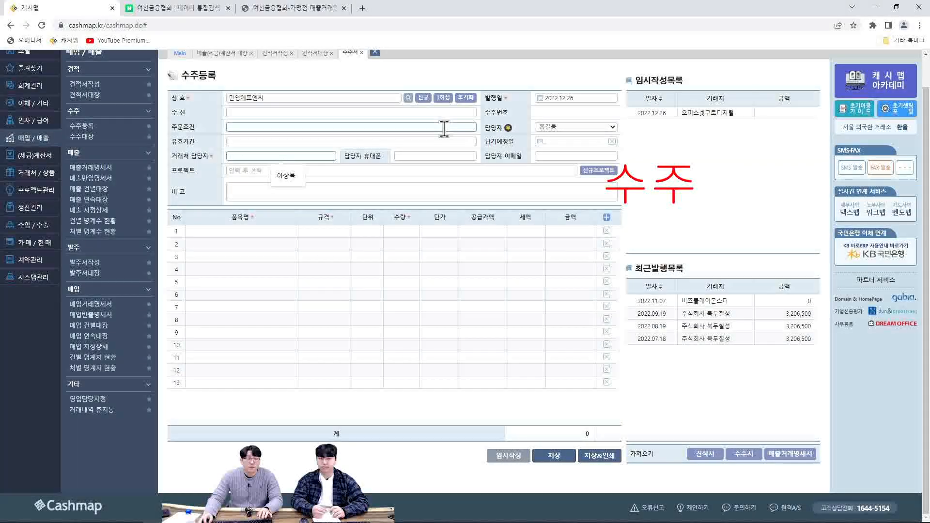
key("Down")
key("Return")
Add 오피스연필4B and 오피스연필HB as the first two items of the 민영에프앤씨 order
left_click(234, 231)
type("ㅇ")
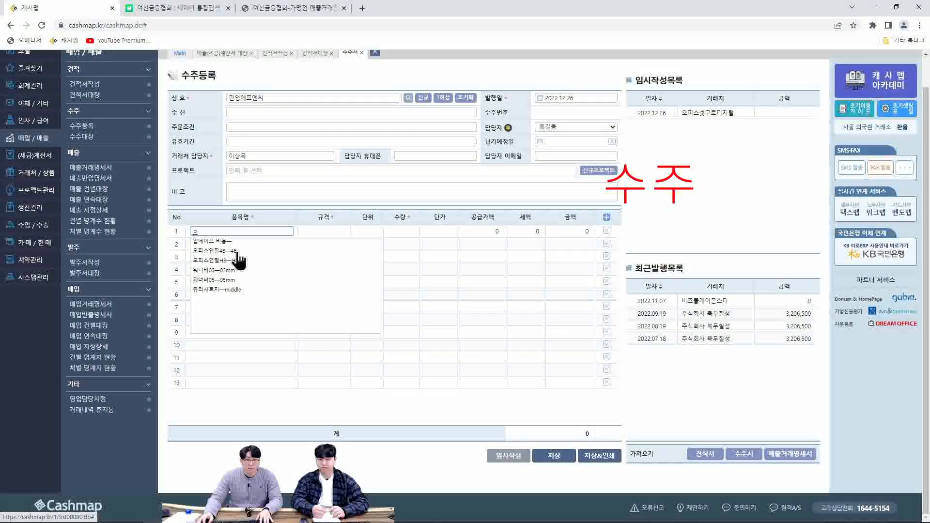
left_click(236, 253)
left_click(240, 245)
type("ㅇ")
left_click(239, 274)
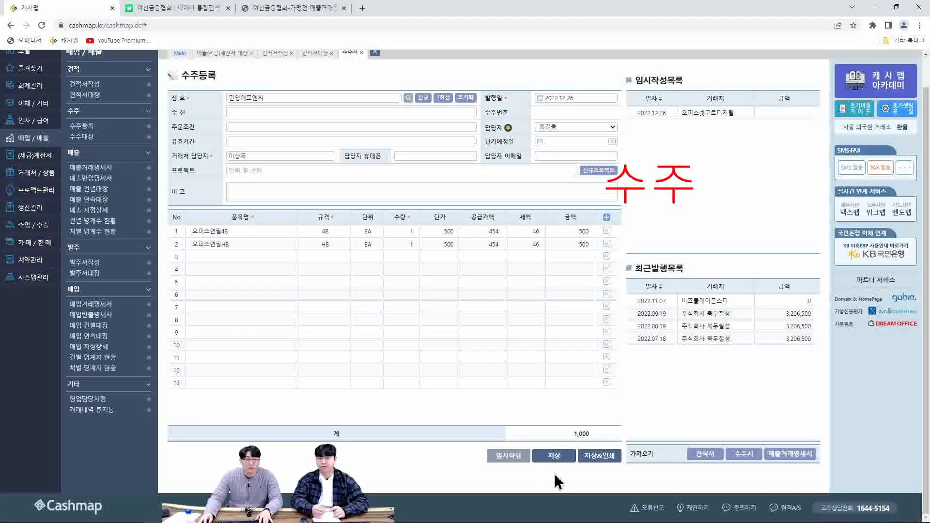
Save the 민영에프앤씨 order and open the order ledger (수주대장)
left_click(554, 455)
left_click(514, 79)
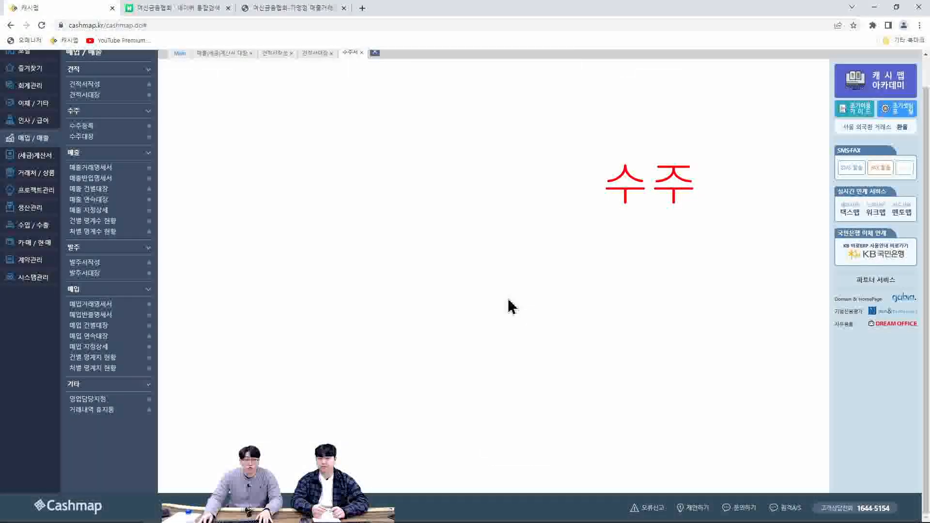
left_click(86, 136)
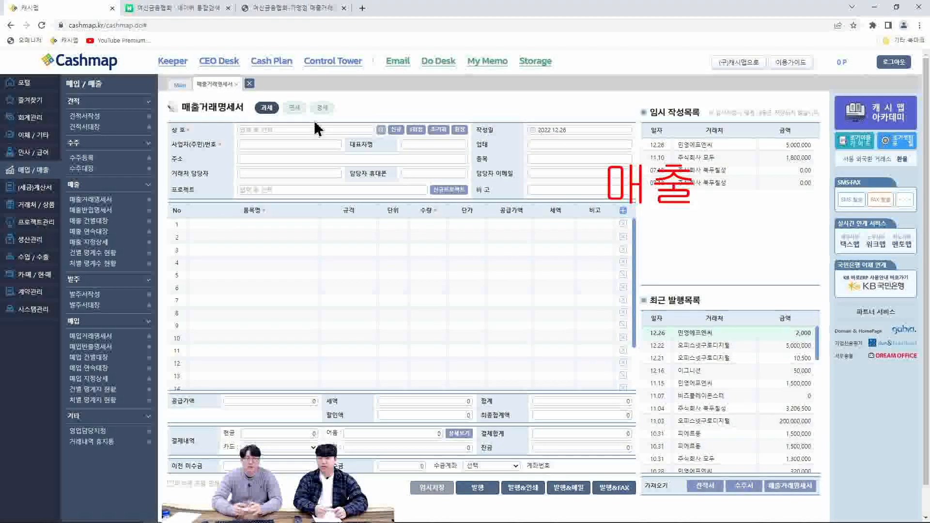
Choose 오피스넷구로디지털 as the customer of the sales transaction statement (매출거래명세서)
left_click(297, 131)
type("ㅇ")
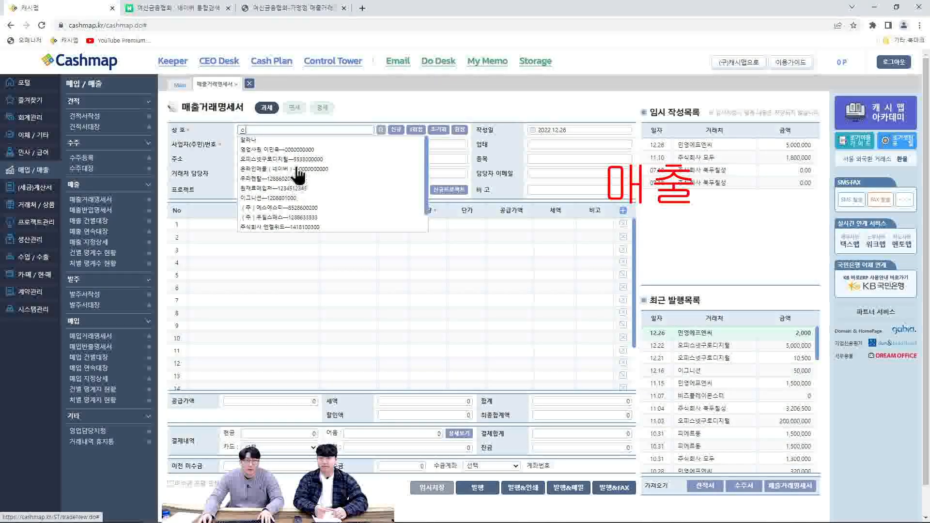
left_click(296, 161)
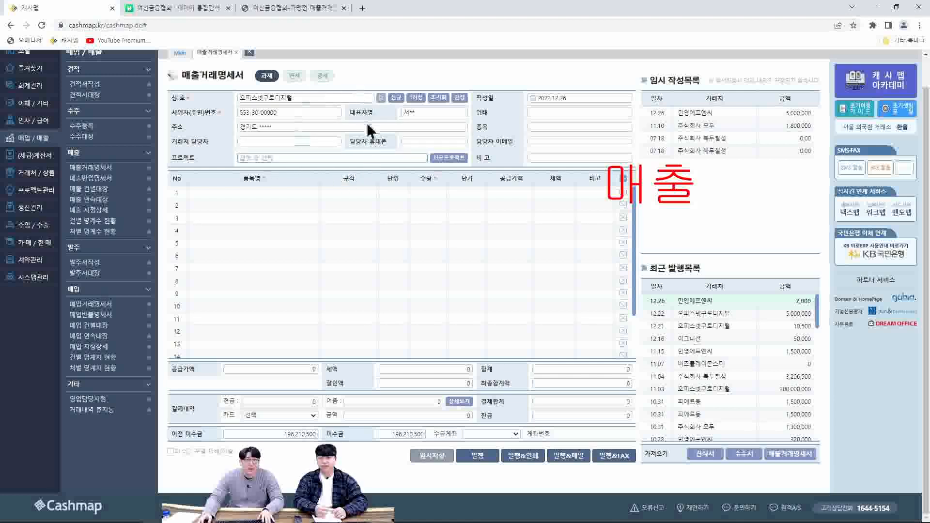
scroll(224, 194, "up", 1)
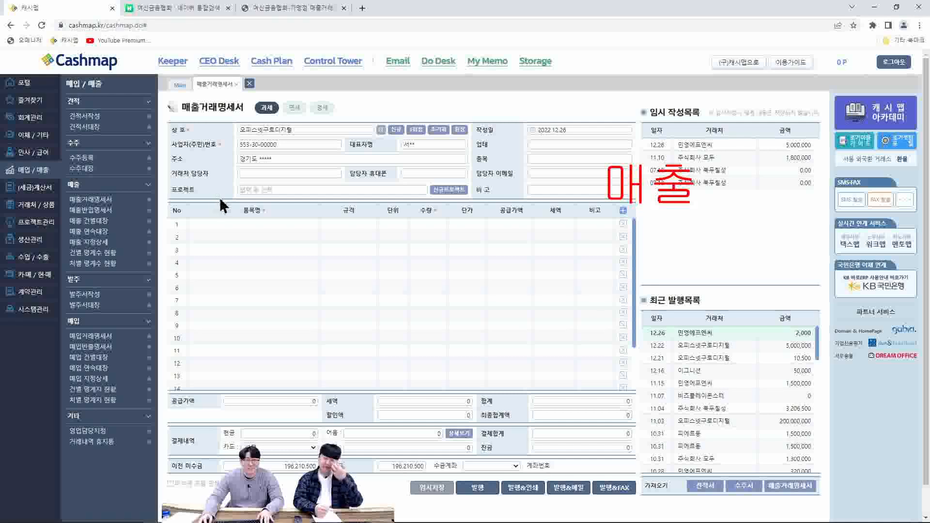
Add 오피스연필4B and 오피스연필HB to the first two item rows of the sales statement
left_click(244, 224)
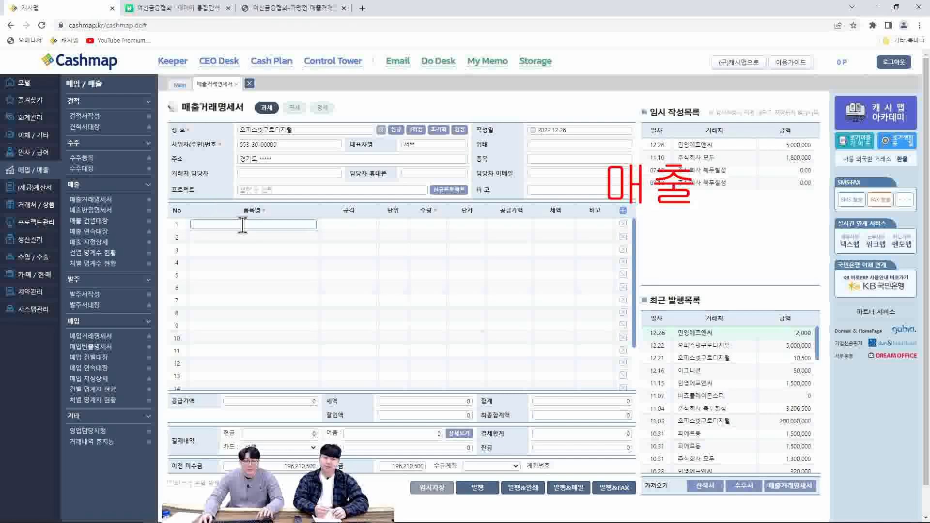
type("ㅇ")
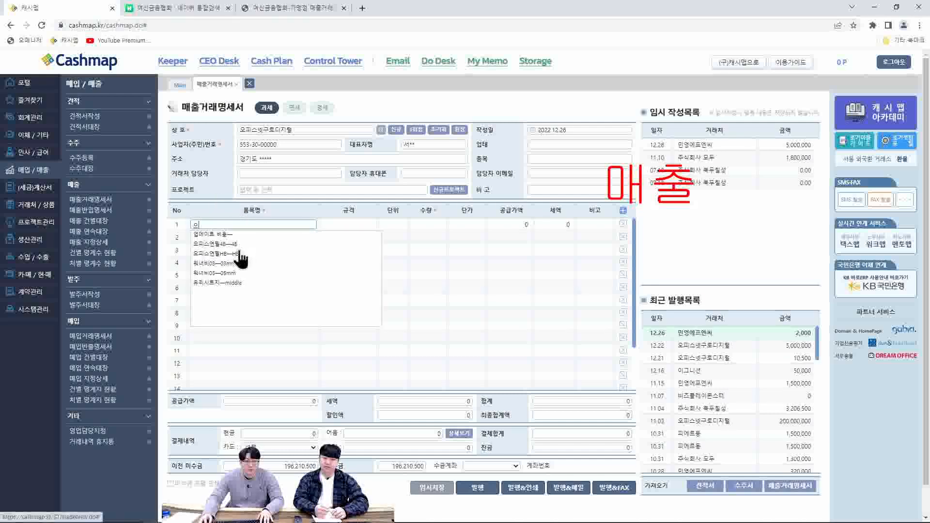
left_click(243, 259)
scroll(239, 243, "down", 1)
left_click(250, 208)
type("ㅇ")
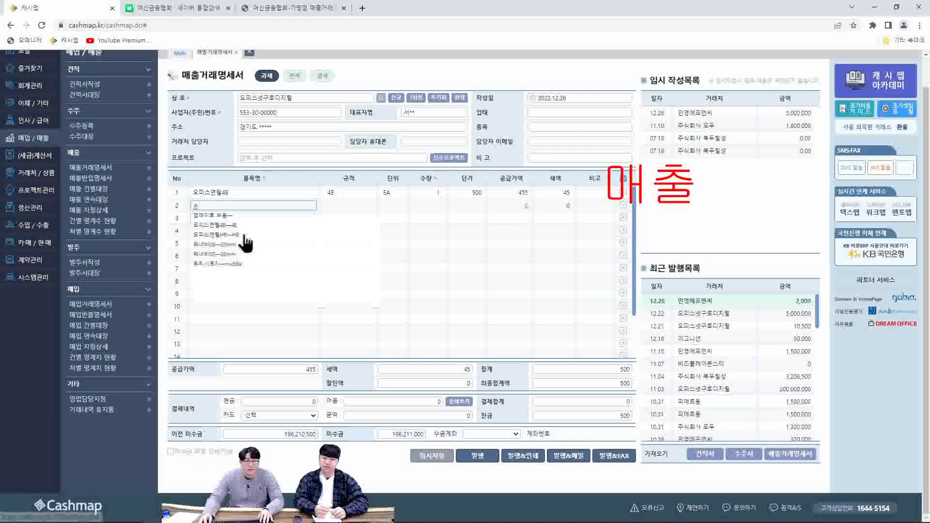
left_click(242, 236)
Add 워너비03 and 워너비05 to the third and fourth item rows of the sales statement
left_click(243, 220)
type("ㅇ")
left_click(236, 262)
left_click(243, 231)
type("ㅇ")
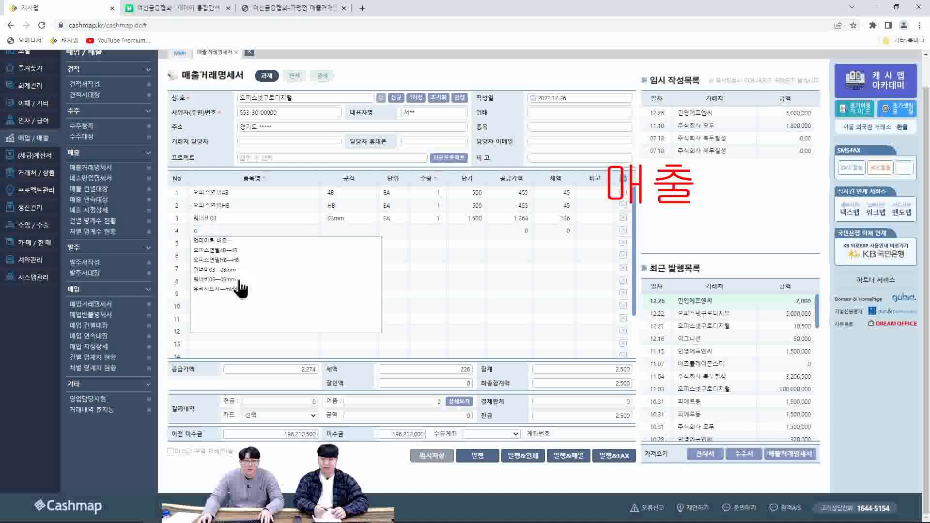
left_click(239, 281)
Set the quantities to 100 for 오피스연필4B, 50 for 오피스연필HB, 60 for 워너비03 and 55 for 워너비05
left_click(429, 193)
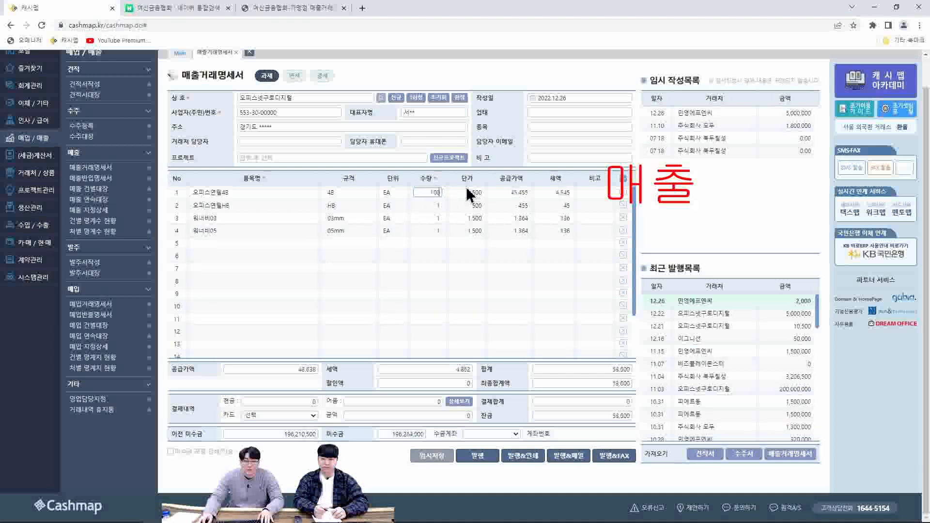
left_click(429, 205)
type("50")
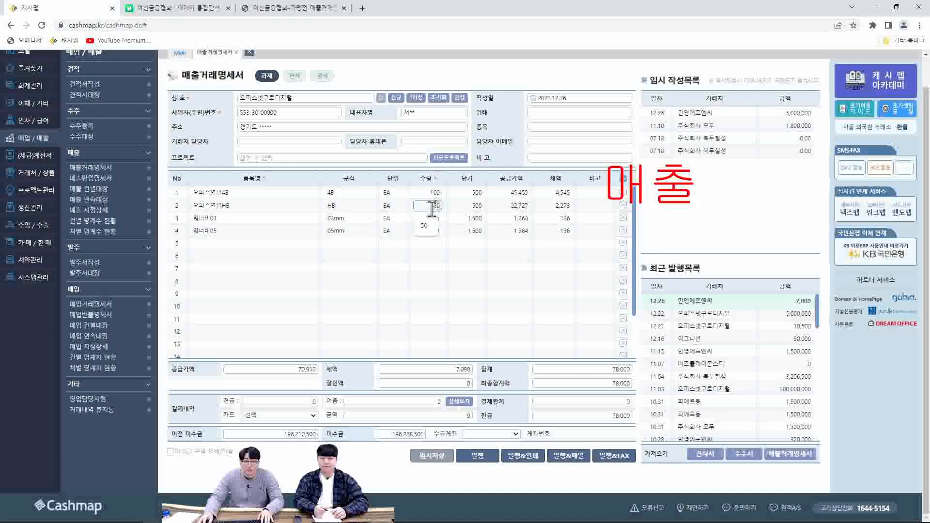
left_click(420, 218)
type("60")
left_click(418, 232)
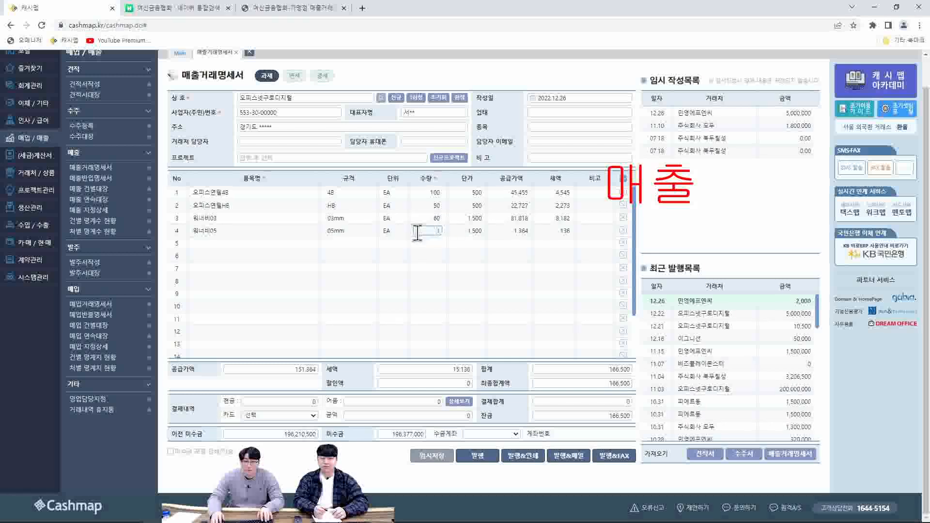
type("50")
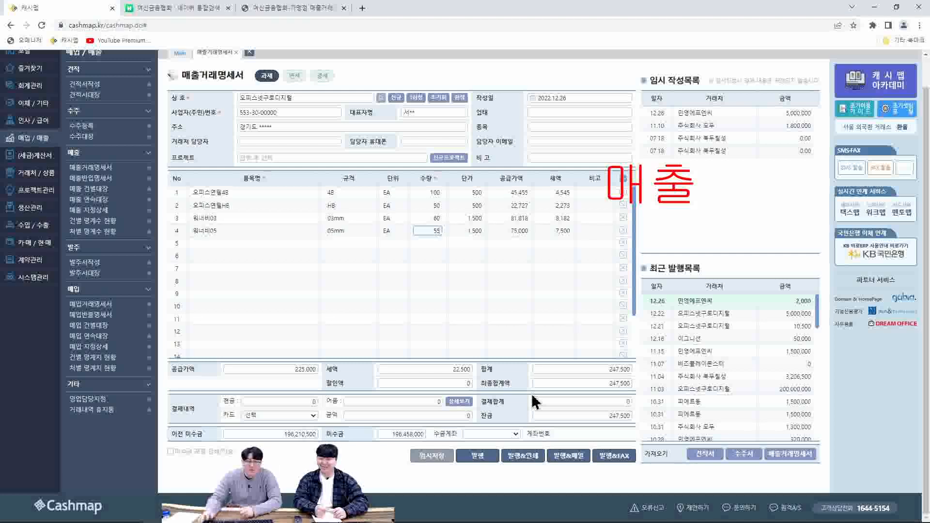
Set the discount (할인액) to 500 and record a cash payment (현금) of 247,000
left_click(462, 383)
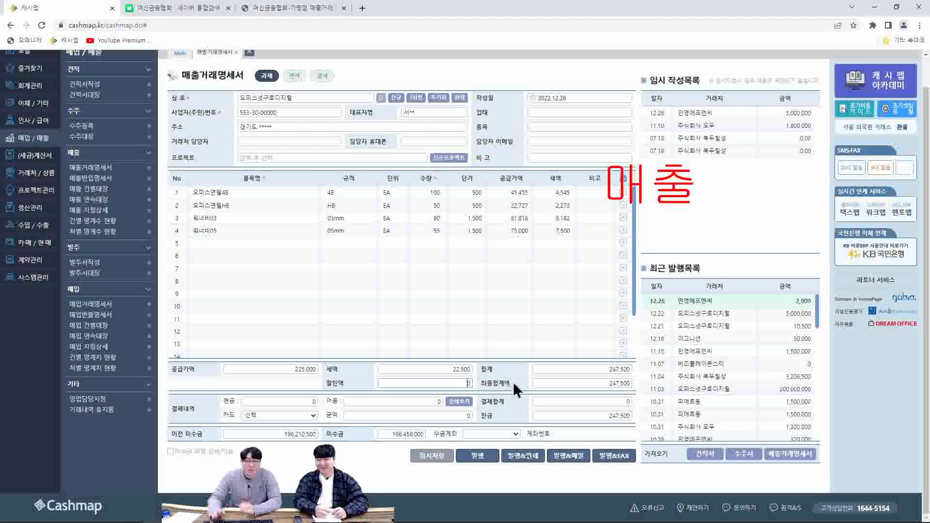
type("500")
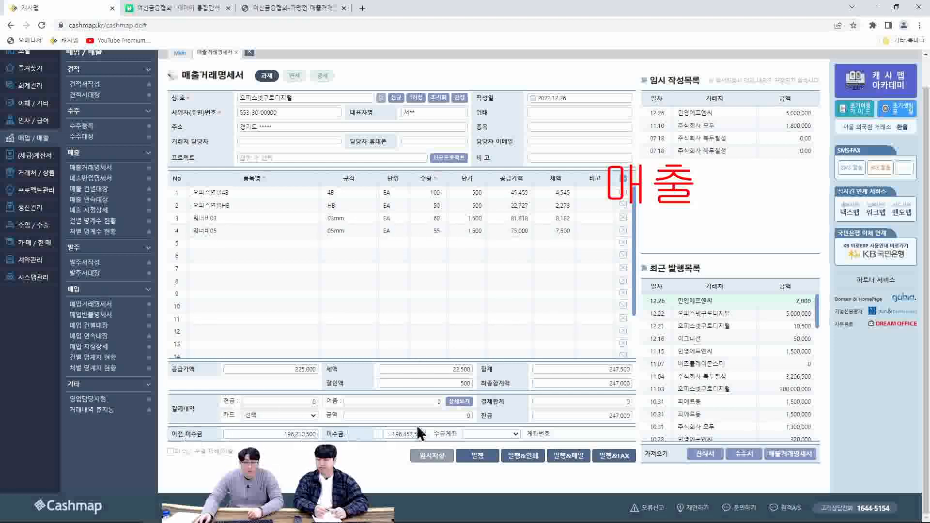
left_click(367, 416)
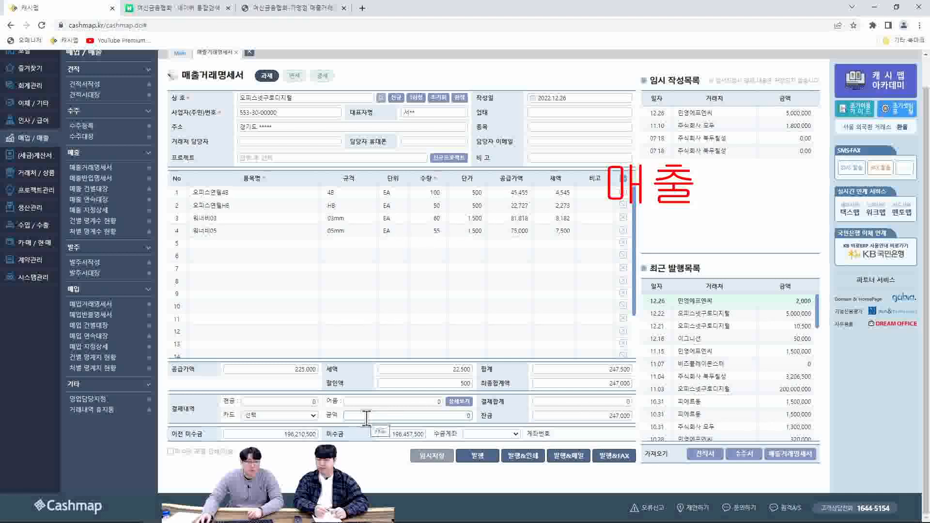
left_click(304, 402)
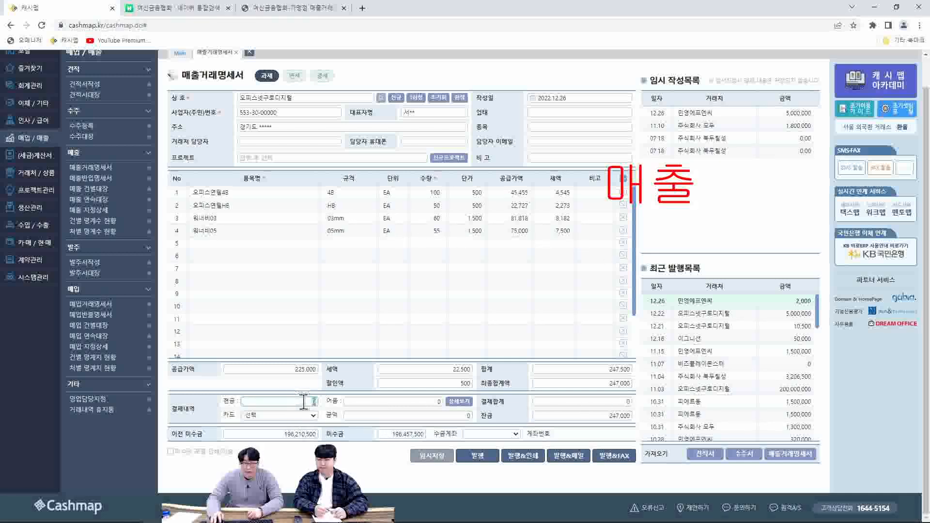
type("247,000")
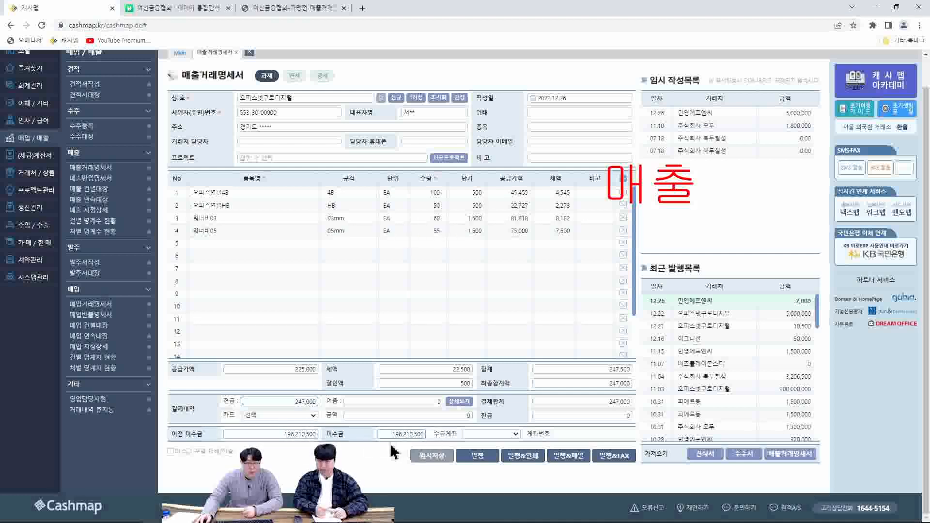
Choose 국민_매입매출 as the collection account (수금계좌), and switch the 미수금 포함 인쇄/전송 option on and back off
left_click(503, 435)
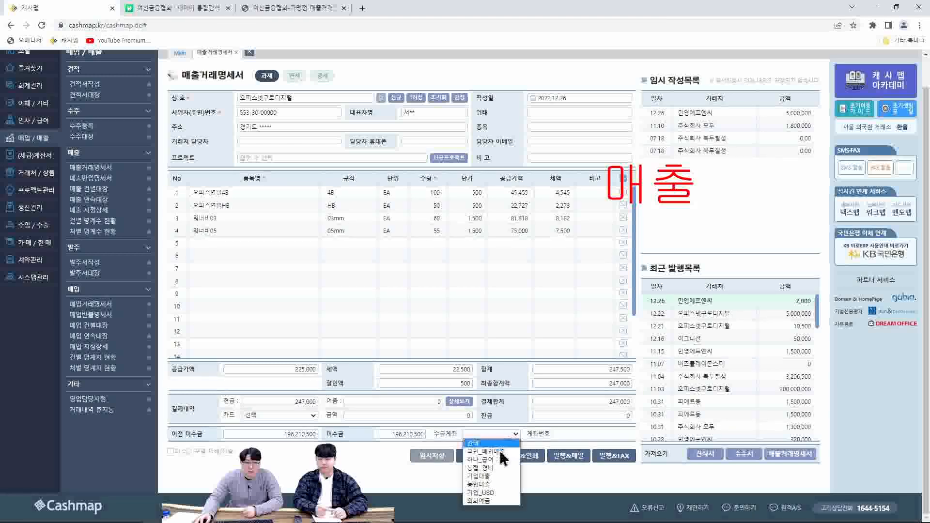
left_click(486, 451)
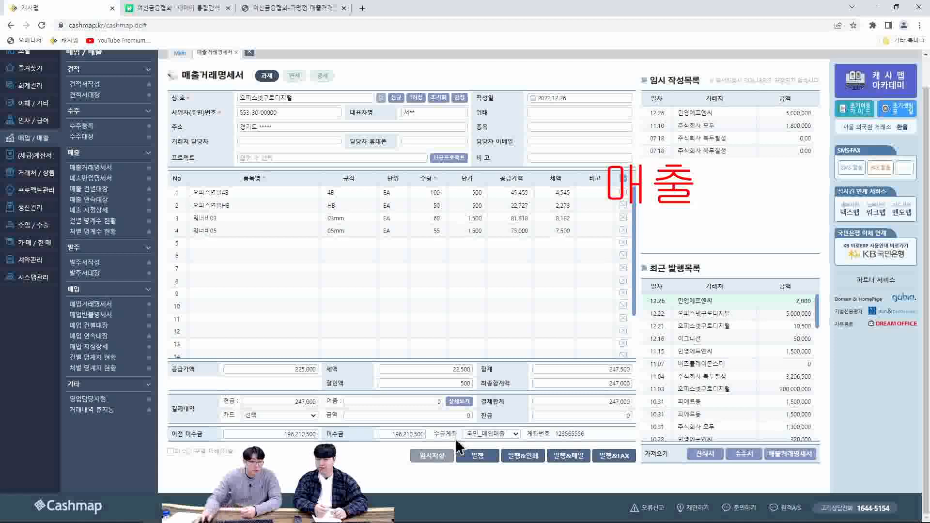
left_click(170, 451)
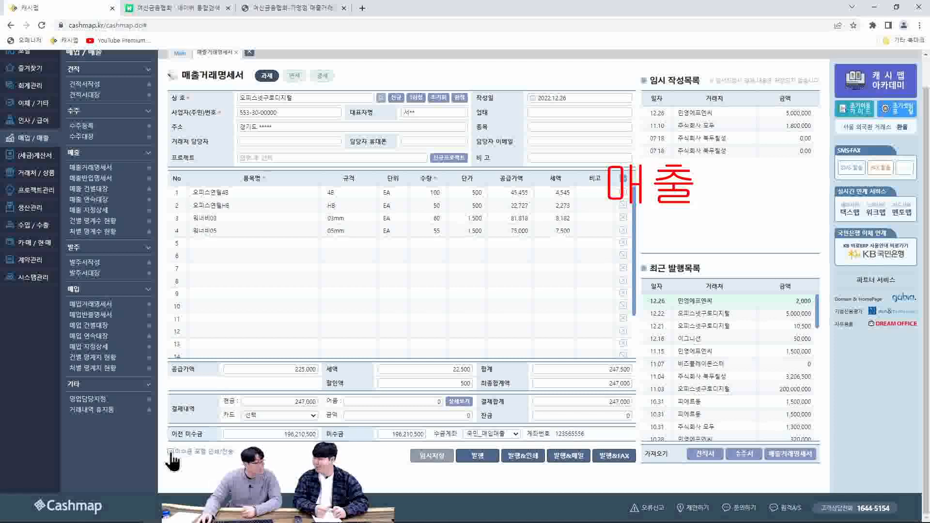
left_click(204, 456)
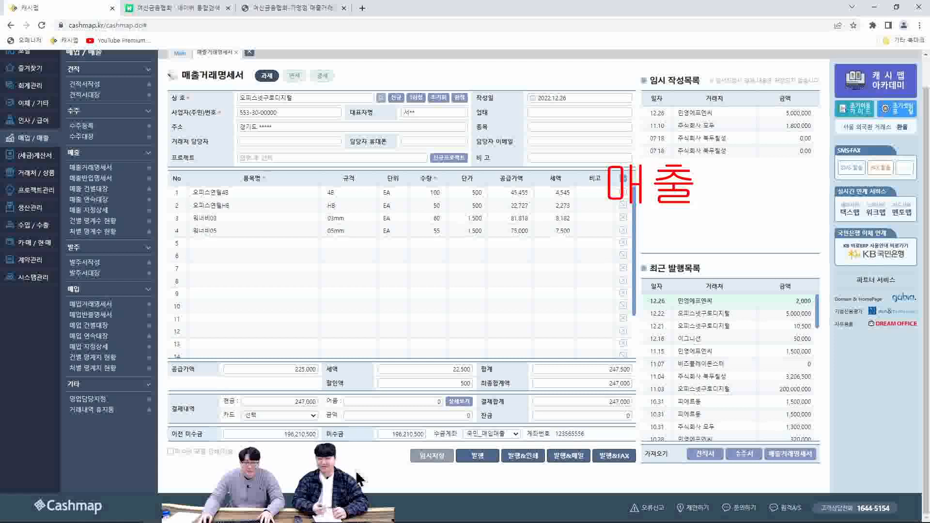
scroll(417, 403, "up", 1)
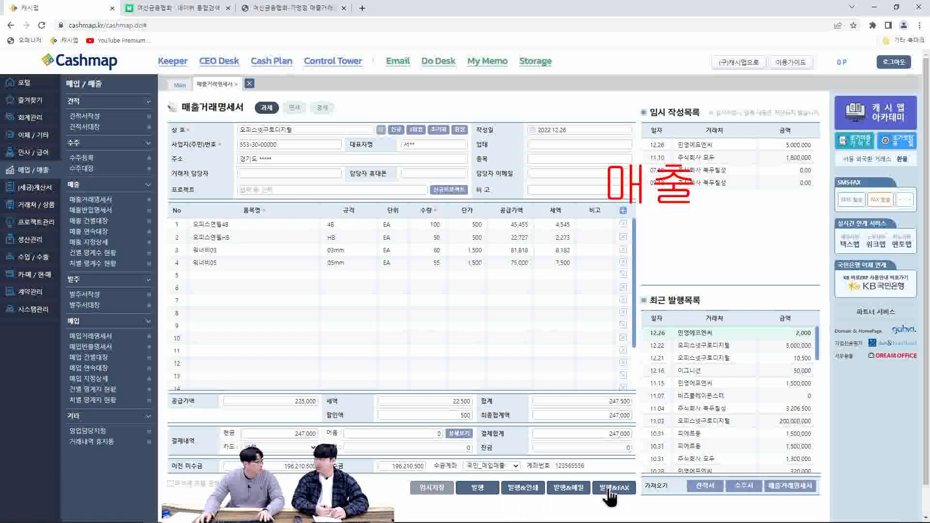
Issue the sales statement and load the newly issued 247,000 오피스넷구로디지털 statement from the recent issue list (최근 발행목록) back into the form
left_click(479, 490)
left_click(513, 87)
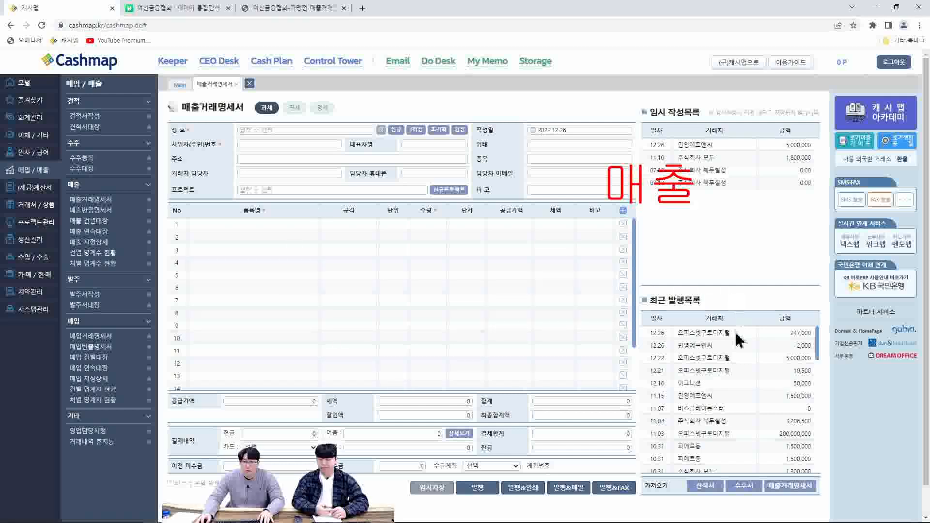
left_click(736, 335)
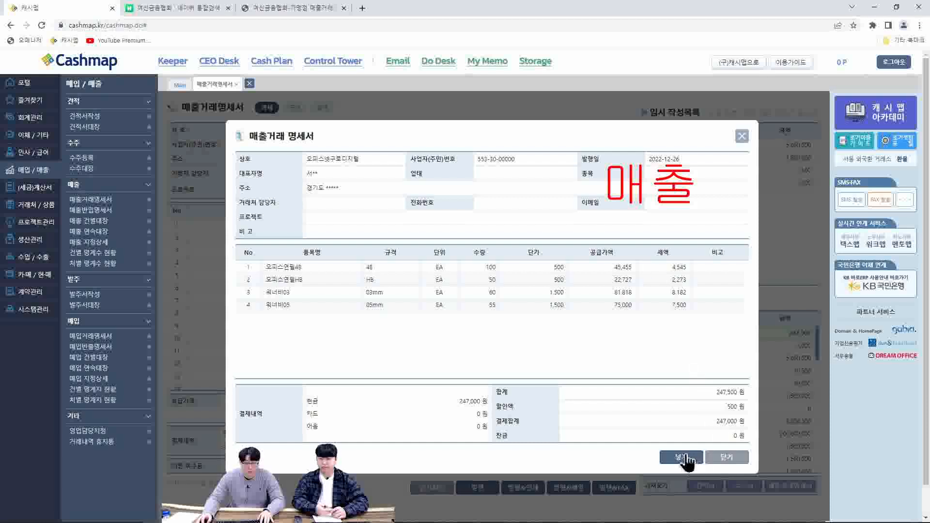
left_click(683, 457)
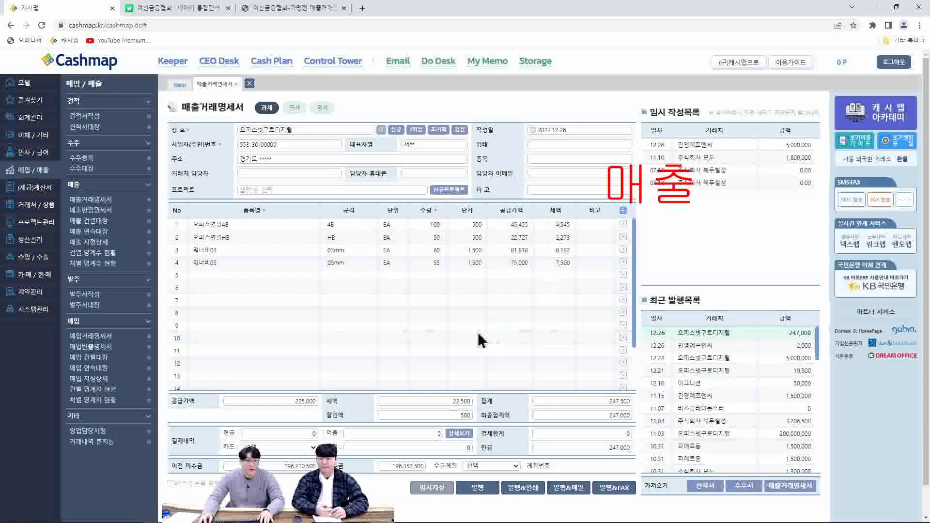
View the temporarily saved 12.26 민영에프엔씨 statement and close its preview without loading it
left_click(429, 249)
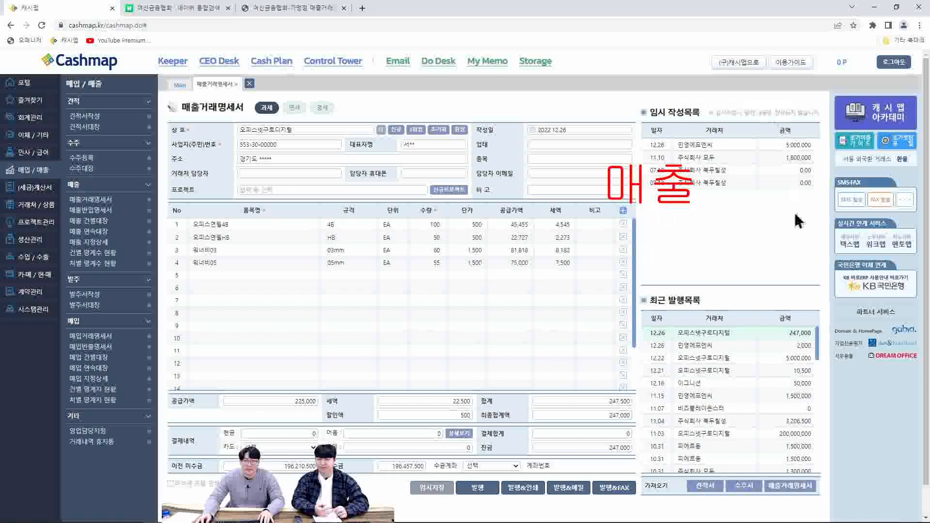
left_click(734, 145)
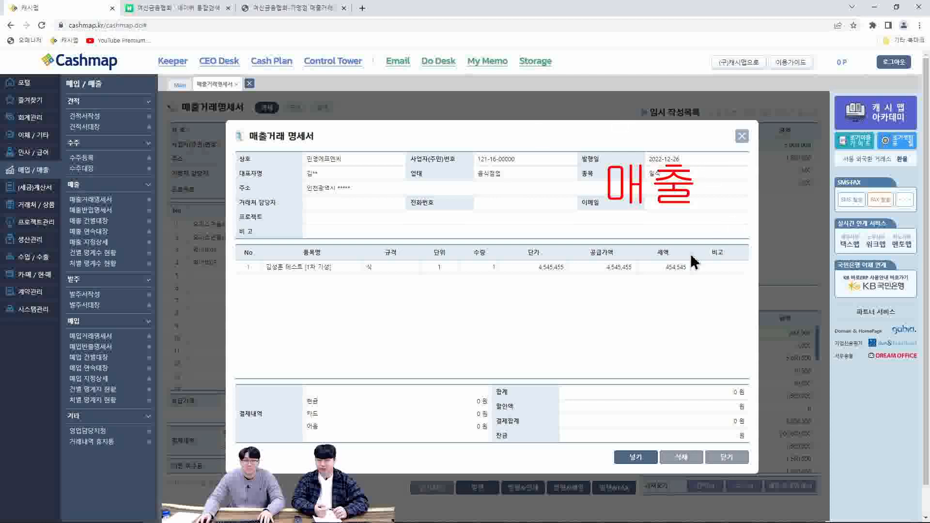
left_click(742, 138)
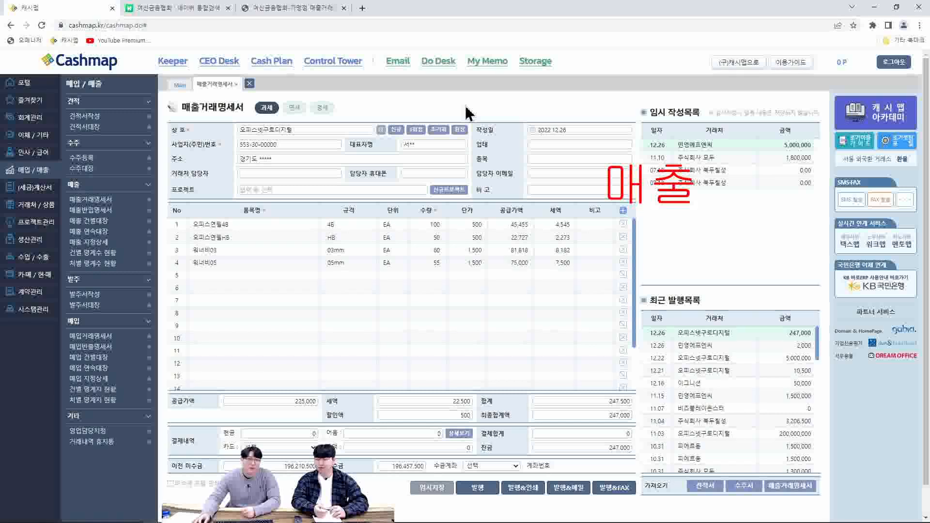
Start a sales return statement (매출반입명세서) for the client 오피스넷구로디지털
left_click(103, 211)
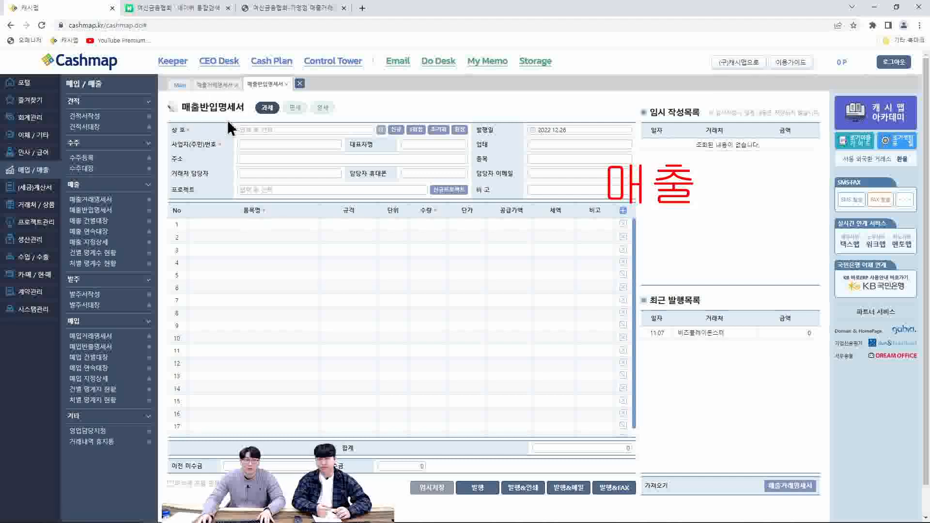
left_click(255, 130)
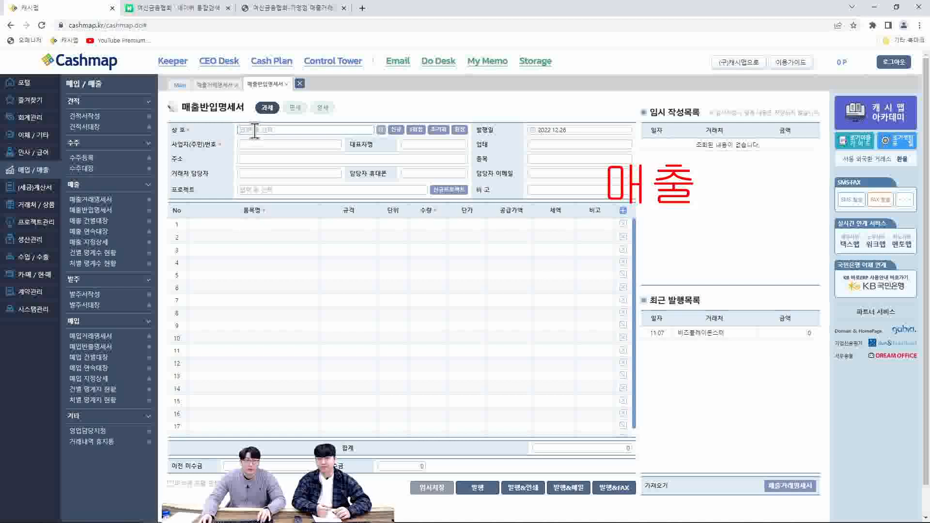
left_click(291, 175)
scroll(293, 158, "down", 1)
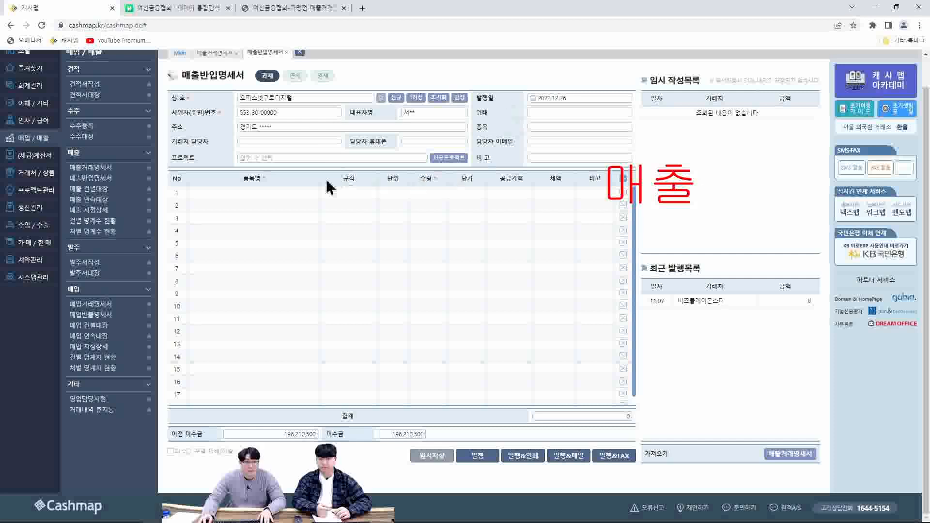
Add 마이크로닉스마우스 and 마이크로닉스키보드 to the first two item rows of the return statement
scroll(300, 190, "up", 1)
left_click(266, 225)
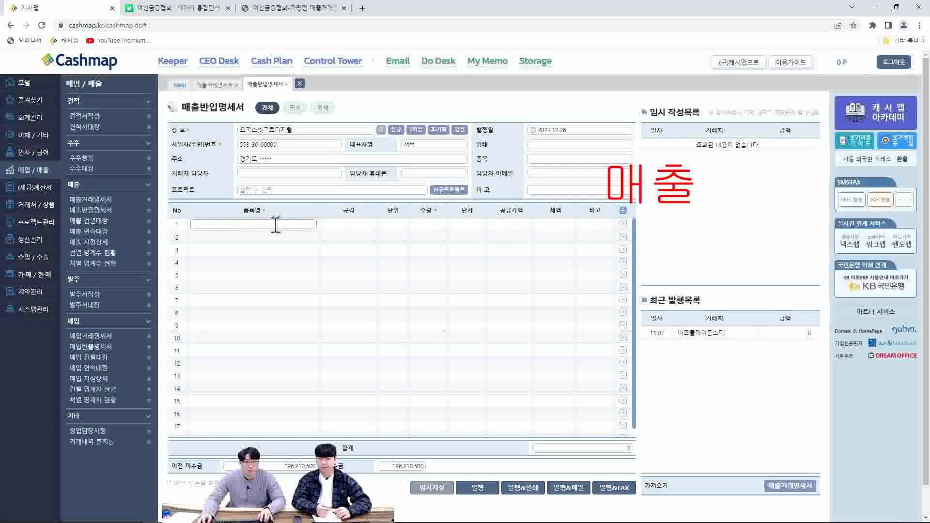
type("ㅁ")
left_click(265, 234)
scroll(262, 287, "down", 1)
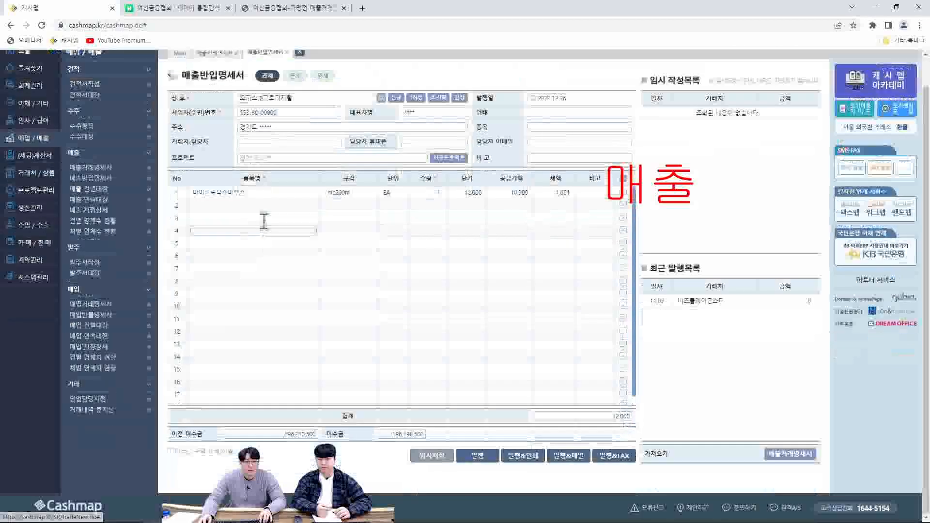
type("ㅁ")
left_click(266, 225)
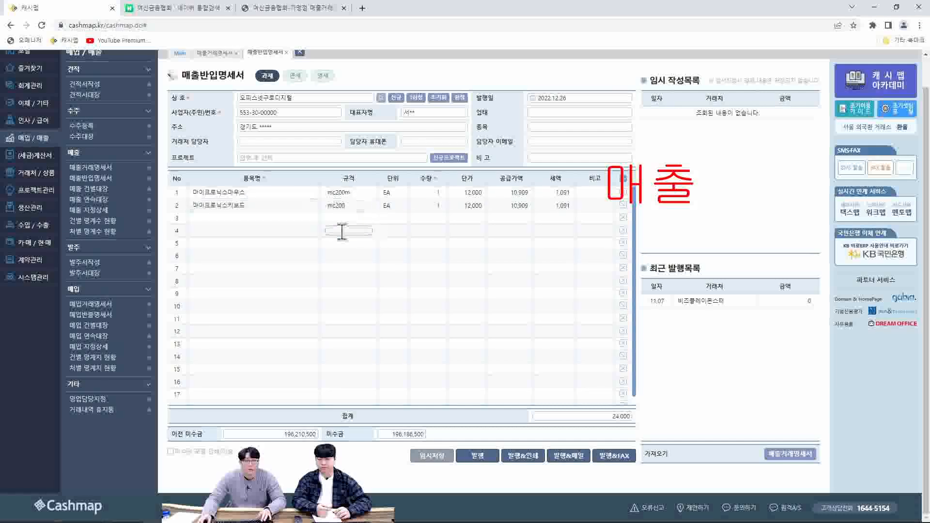
Set the quantities of 마이크로닉스마우스 and 마이크로닉스키보드 to 3 each and issue the return statement
scroll(328, 123, "up", 1)
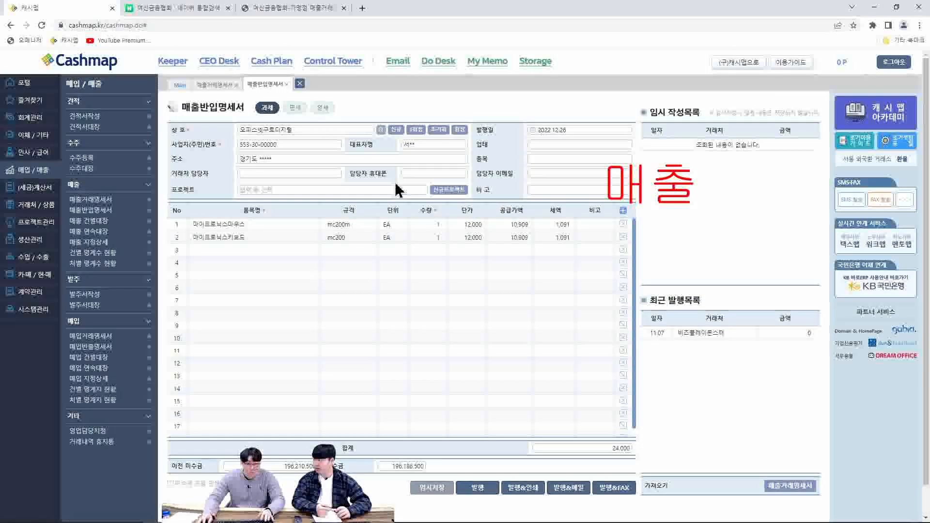
left_click(428, 224)
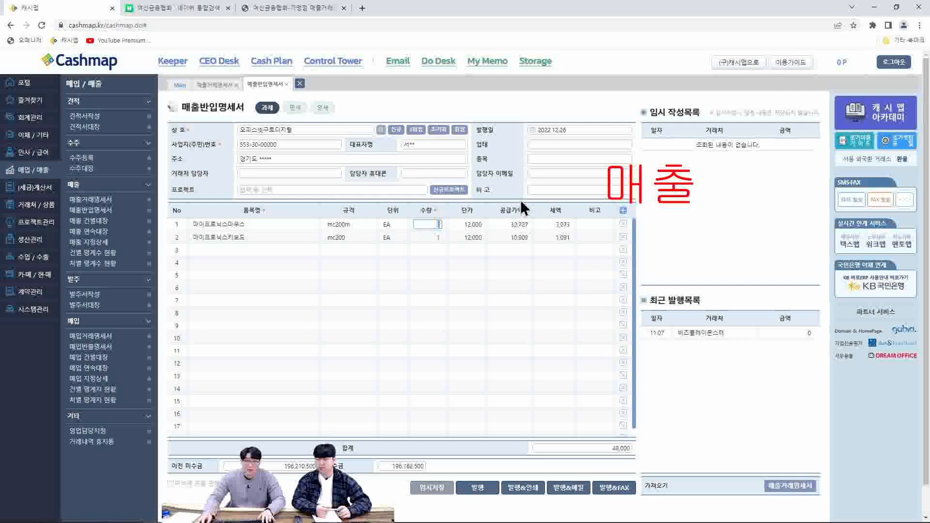
type("3")
left_click(430, 237)
type("3")
left_click(436, 238)
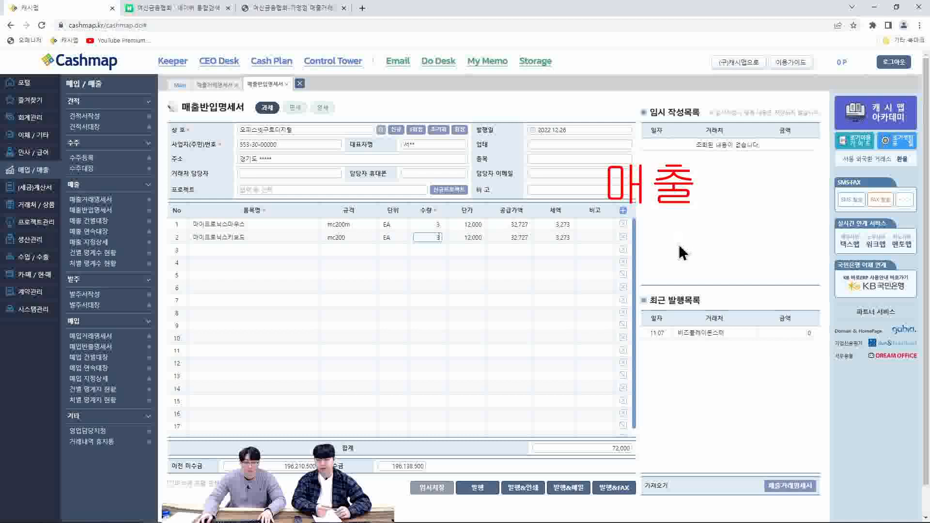
left_click(493, 490)
left_click(510, 88)
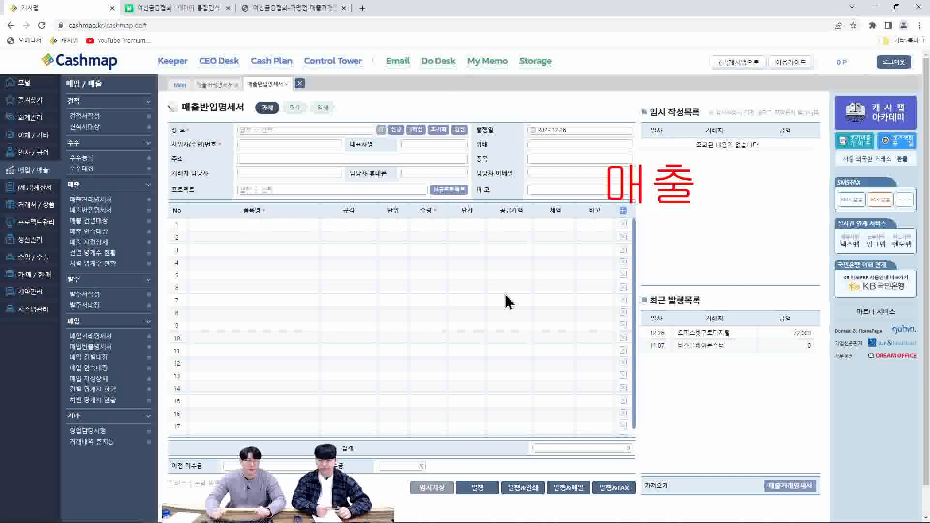
left_click(436, 272)
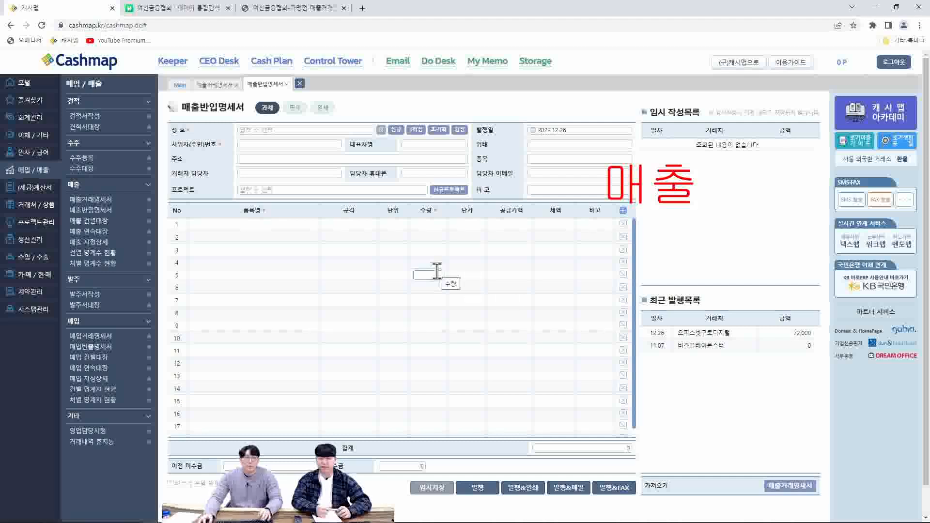
Open the per-transaction sales ledger (매출 건별대장) and examine the details of the listed sales and return entries
left_click(96, 222)
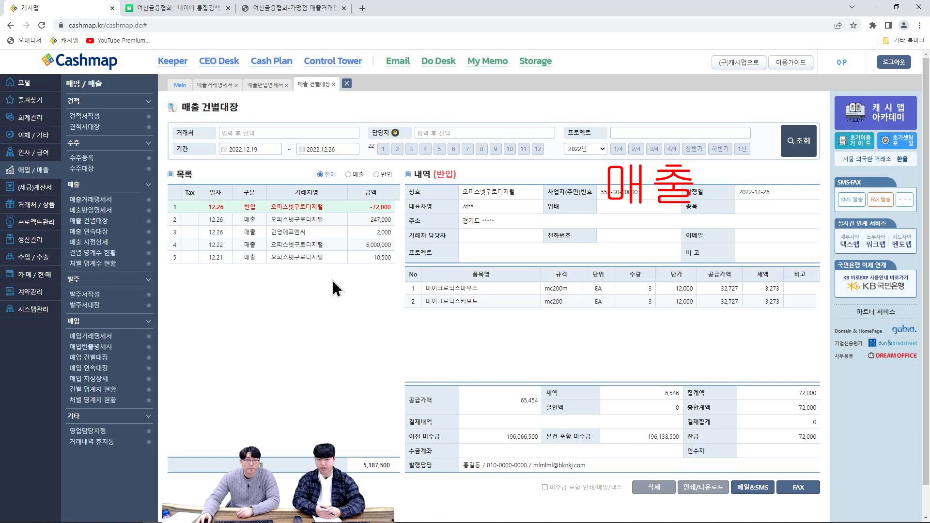
left_click(339, 222)
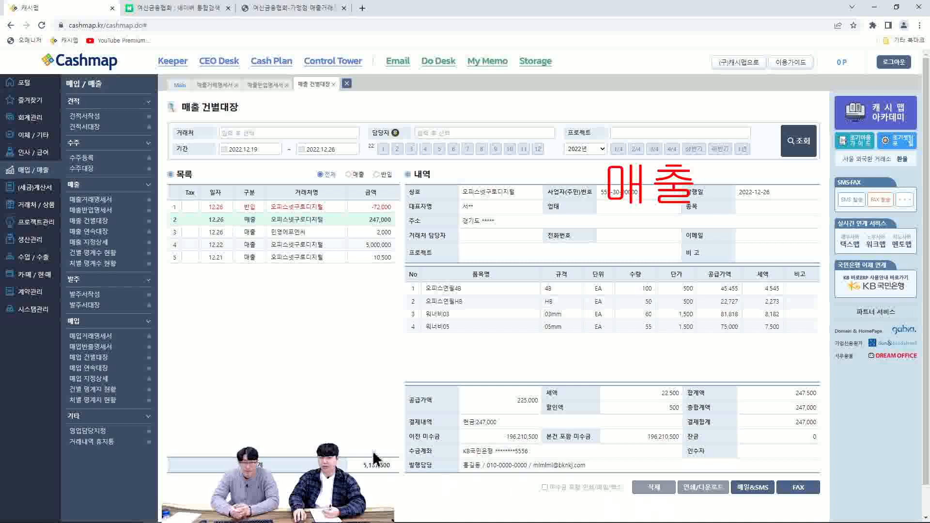
left_click(293, 245)
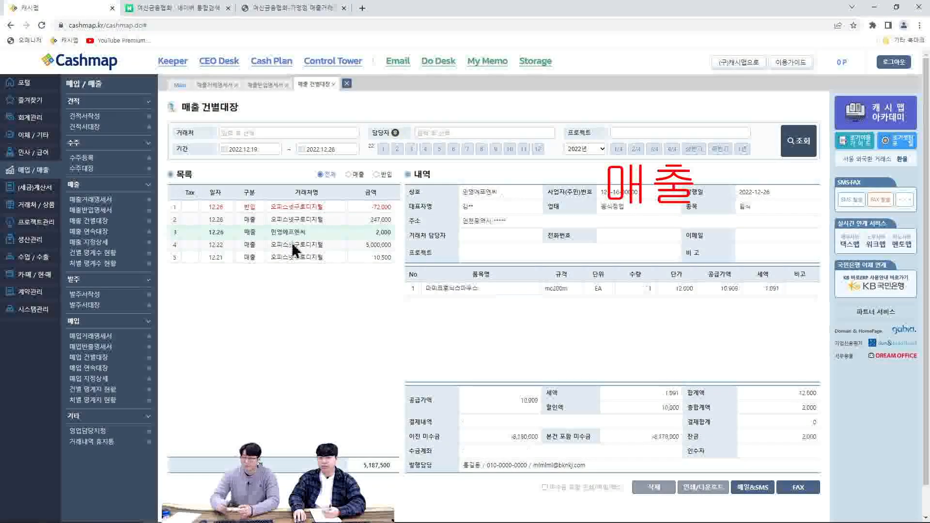
left_click(305, 219)
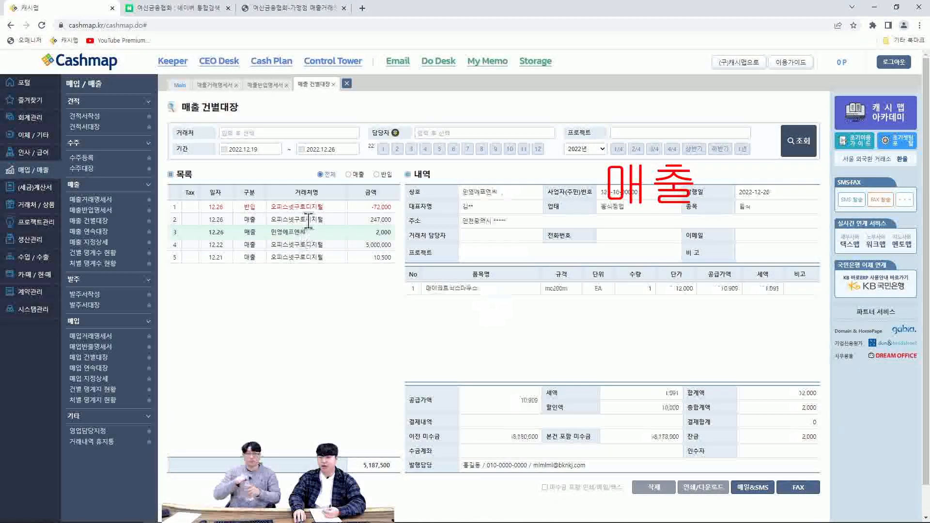
left_click(307, 232)
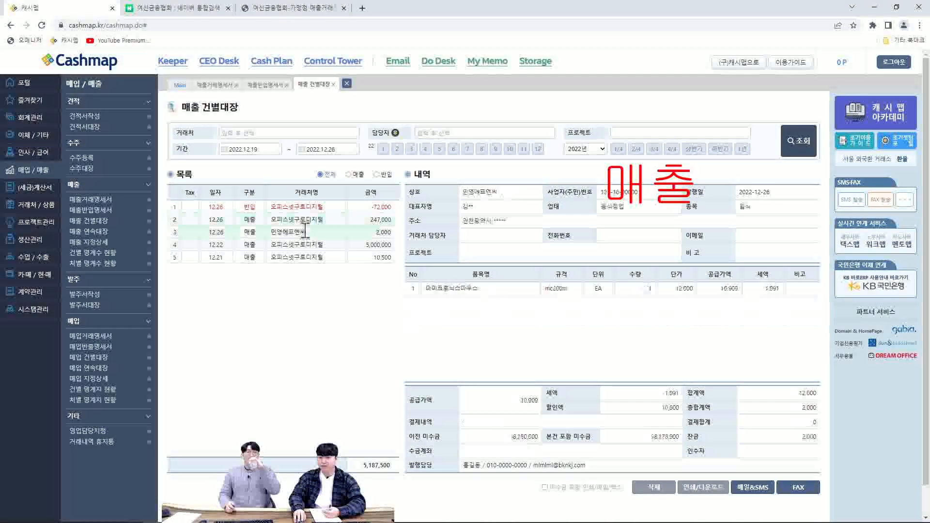
left_click(310, 245)
left_click(316, 257)
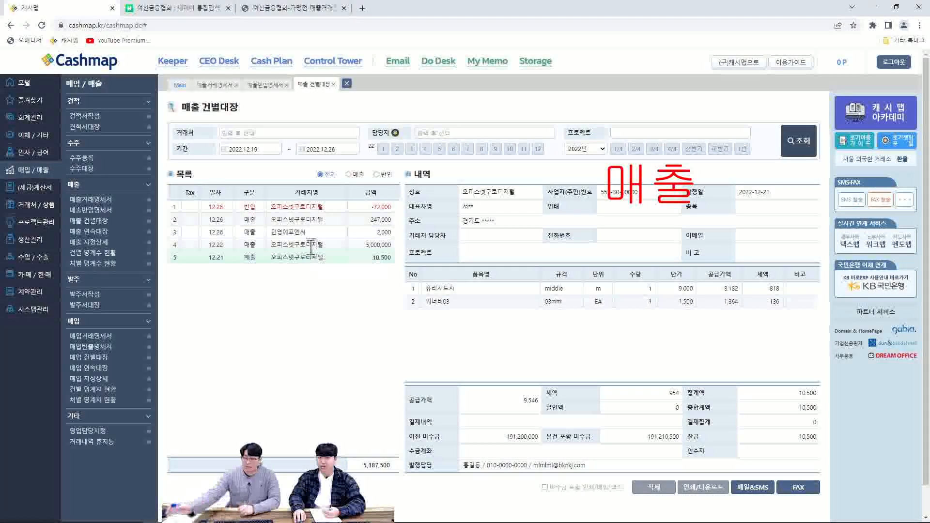
left_click(308, 233)
left_click(311, 221)
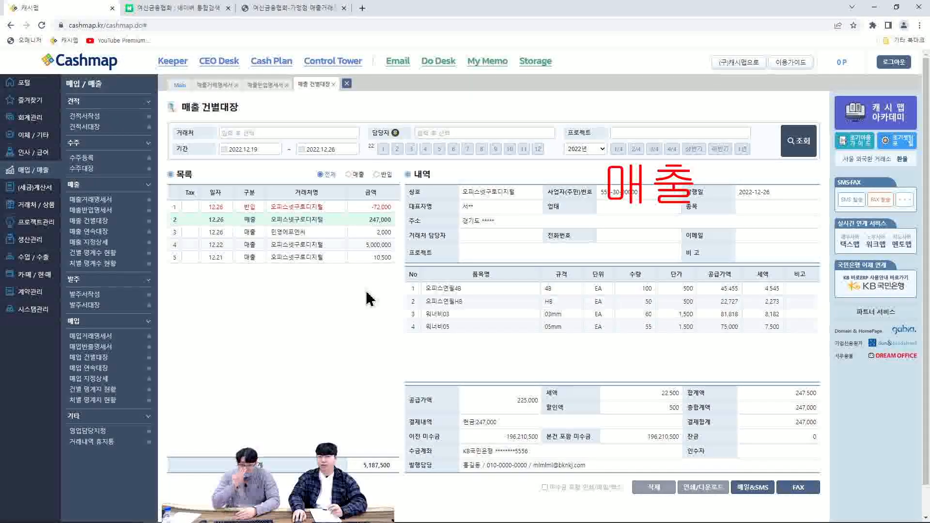
left_click(293, 206)
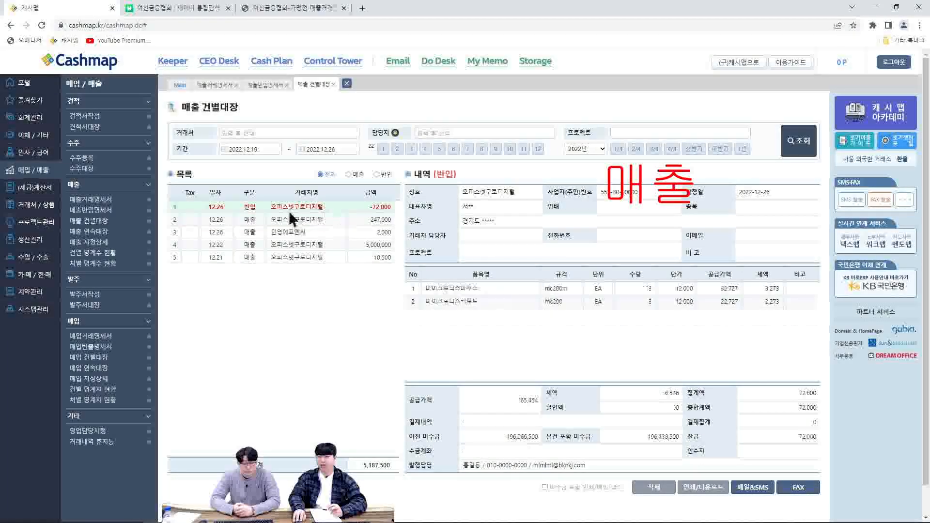
left_click(309, 219)
left_click(308, 206)
left_click(308, 219)
left_click(309, 233)
left_click(311, 245)
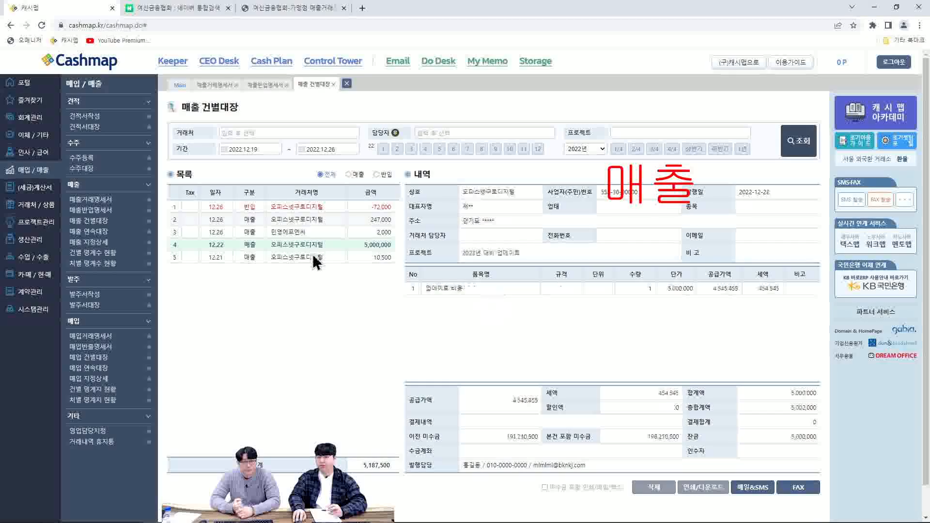
left_click(314, 257)
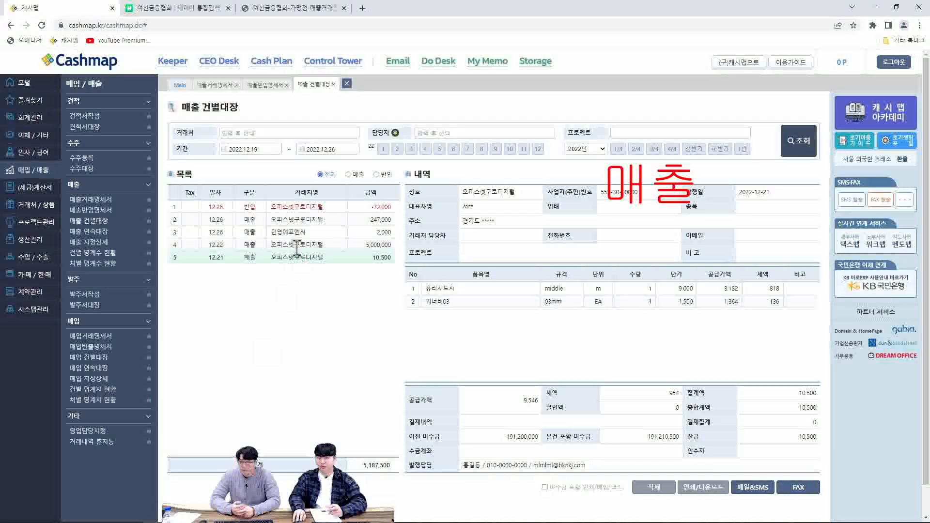
left_click(293, 211)
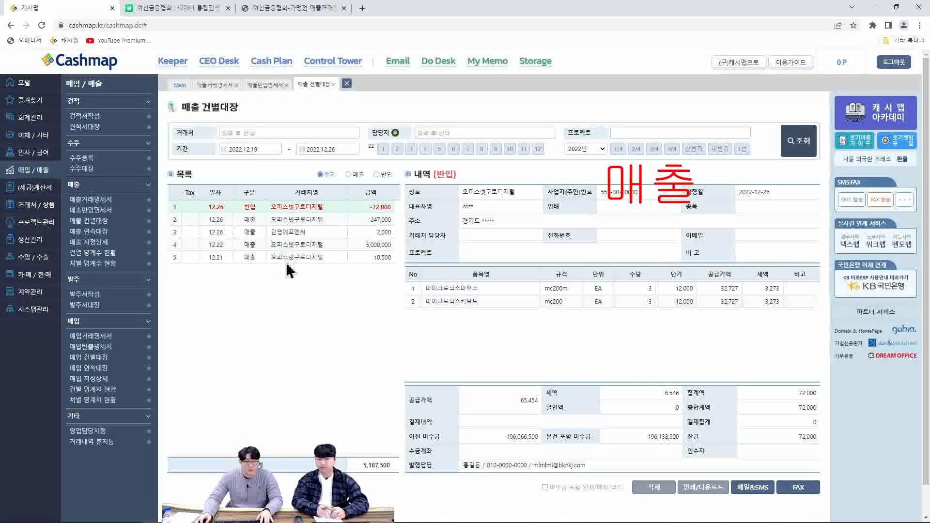
Open the continuous sales ledger (매출 연속대장) to examine all transactions with their item lines
left_click(88, 233)
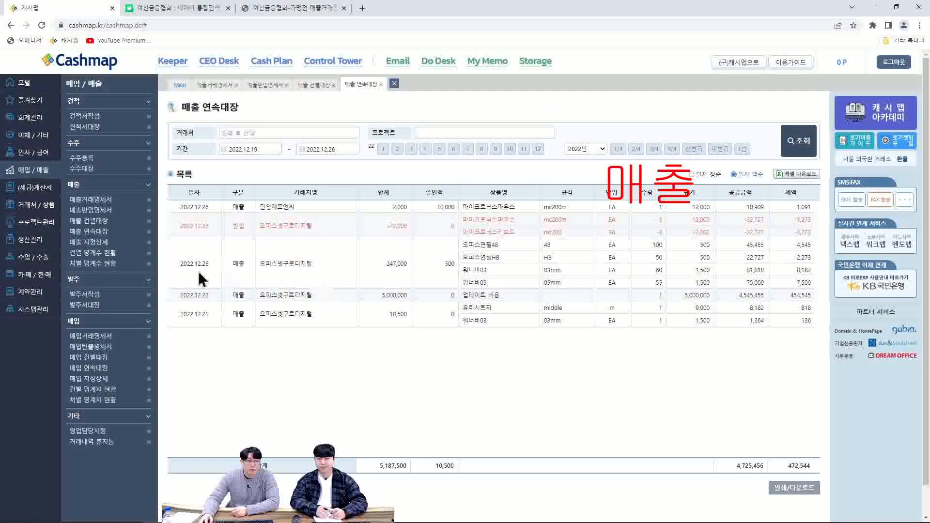
Query the client-specific sales details (매출 지정상세) for 오피스넷구로디지털 from October through December 2022
left_click(99, 243)
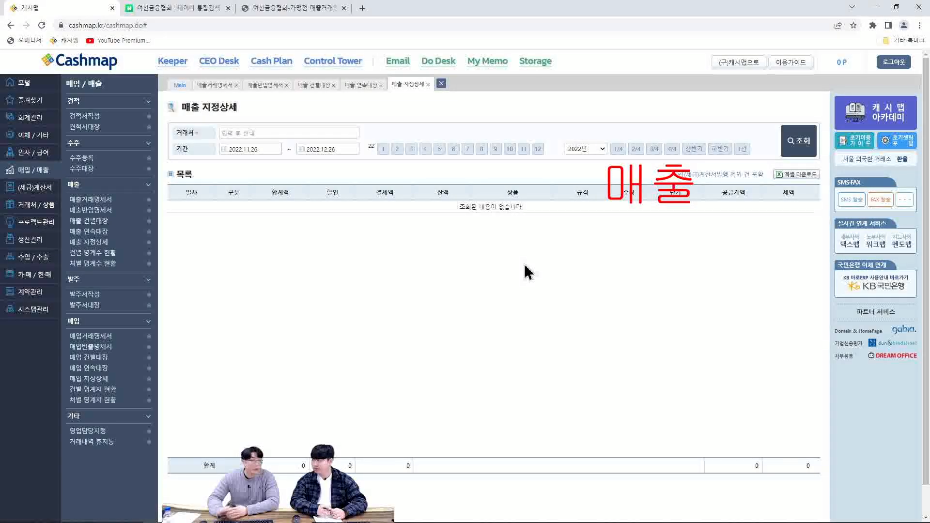
left_click(288, 132)
type("ㅇ")
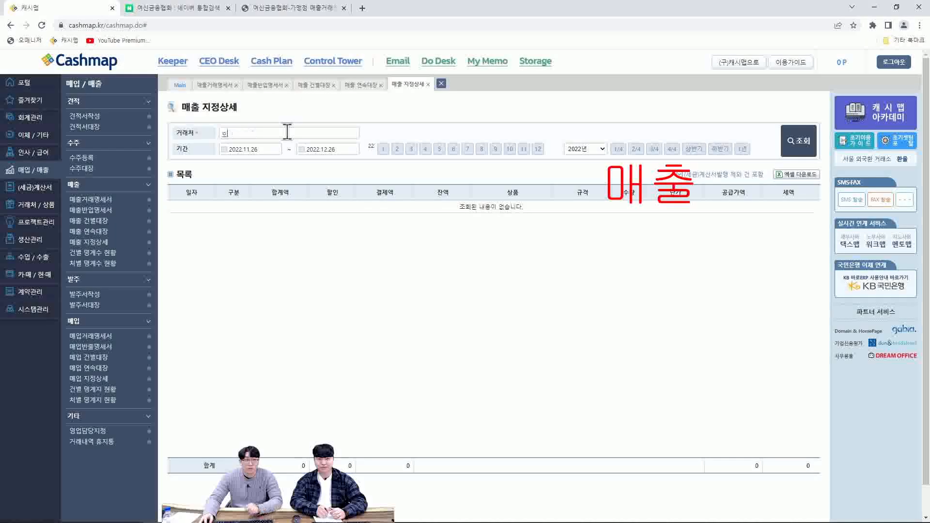
left_click(282, 165)
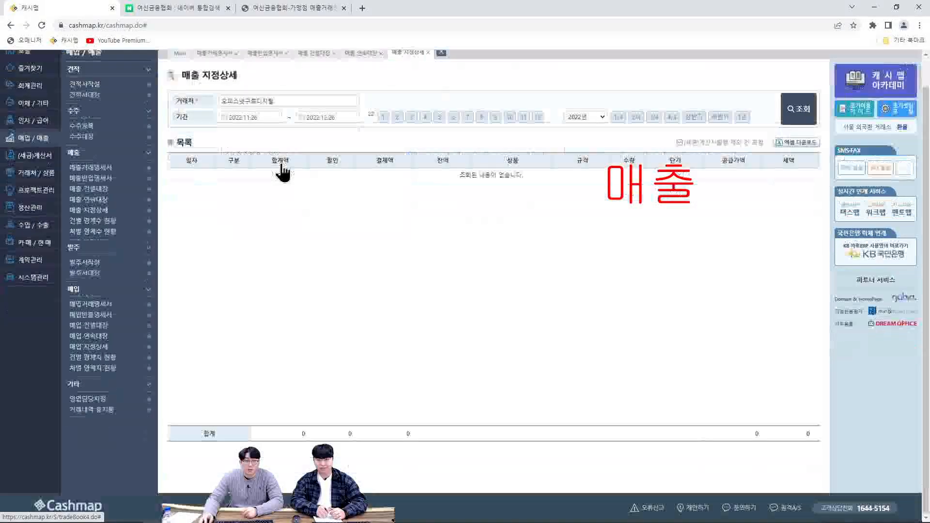
left_click(509, 118)
left_click(538, 117)
left_click(795, 110)
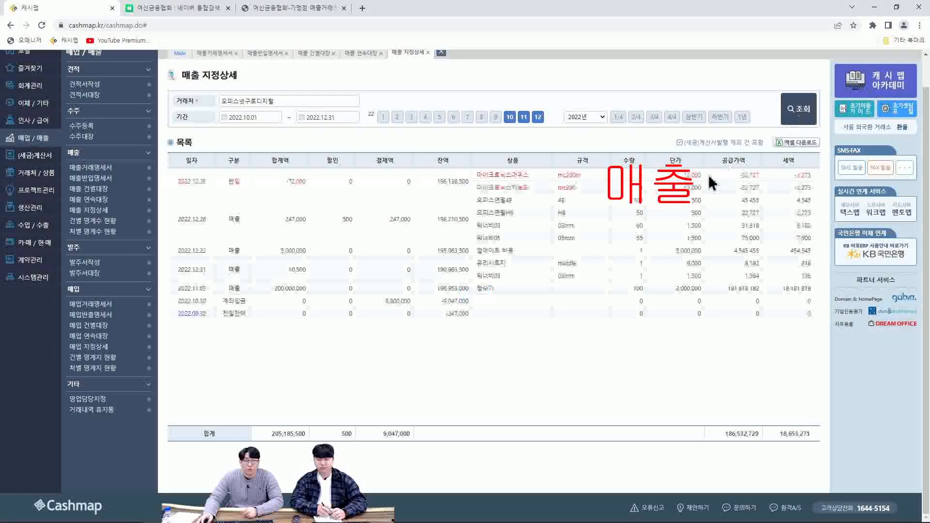
scroll(678, 271, "up", 1)
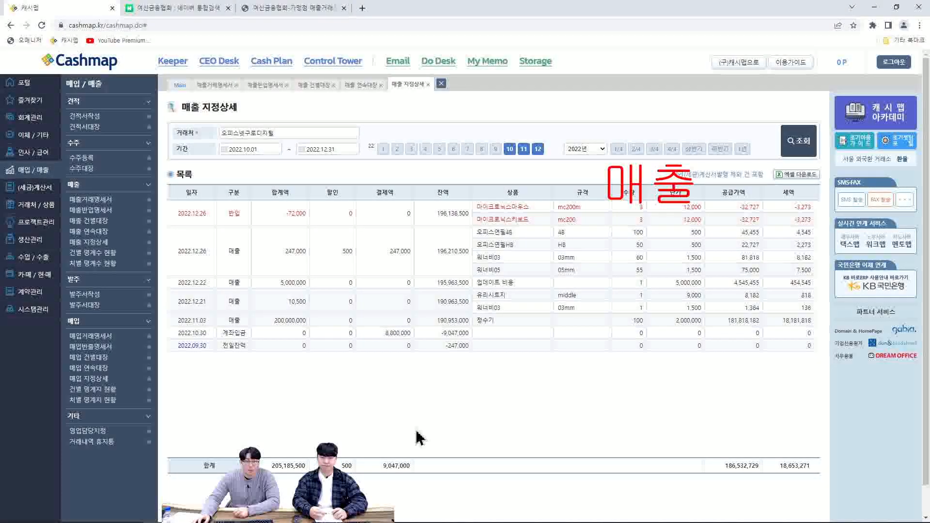
Open the 건별 명계수 현황 report to compare statements, tax invoices and collections per transaction
left_click(113, 255)
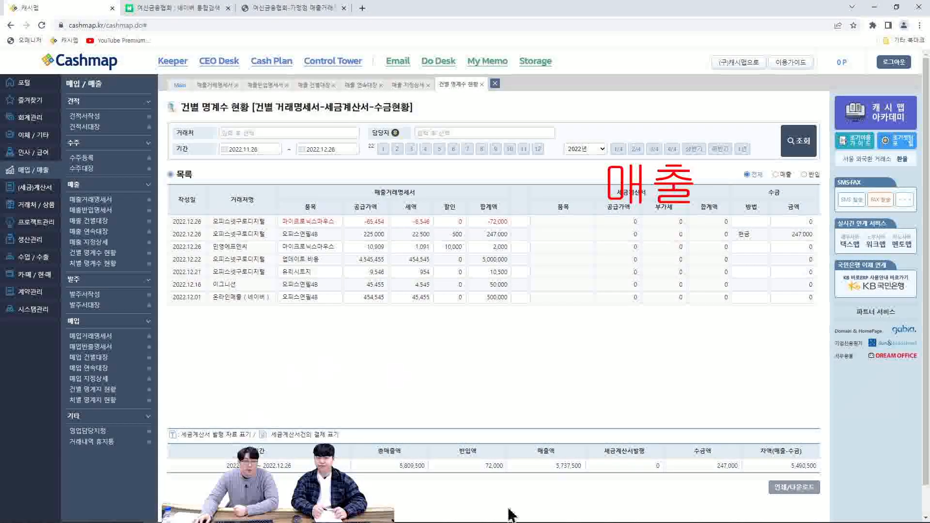
Query the 건별 명계수 현황 report for client 오피스넷구로디지털 from September through December 2022
left_click(302, 136)
type("ㅇ")
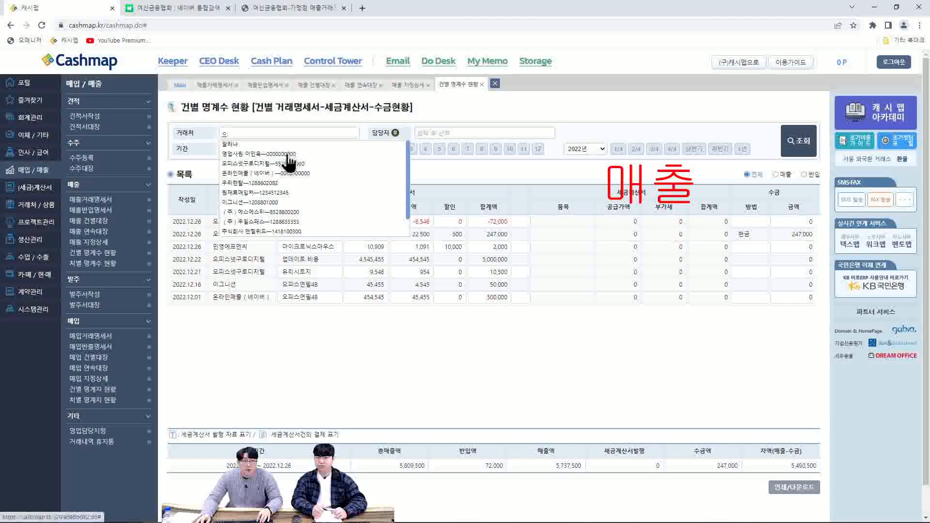
left_click(288, 163)
scroll(290, 168, "down", 1)
left_click(496, 119)
left_click(538, 118)
left_click(800, 117)
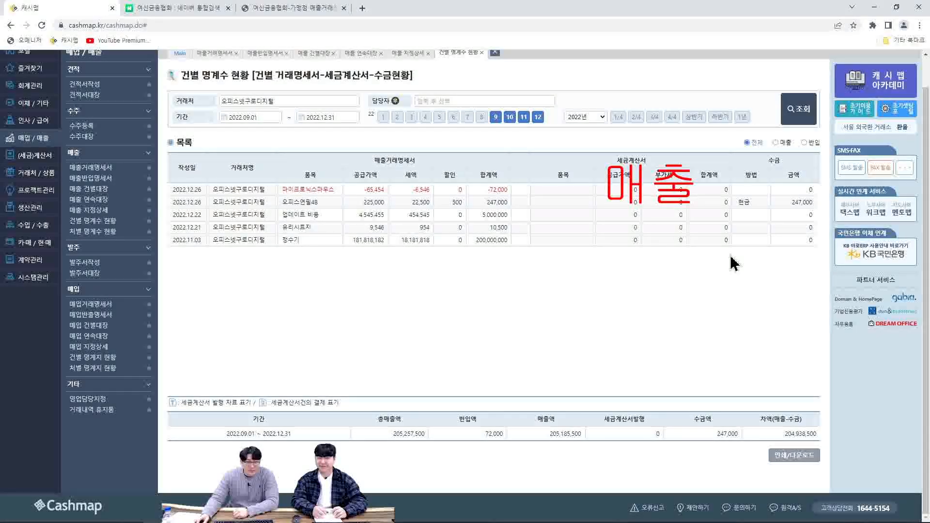
Open the client-level 처별 명계수 현황 report and query all clients from October through December 2022
left_click(104, 233)
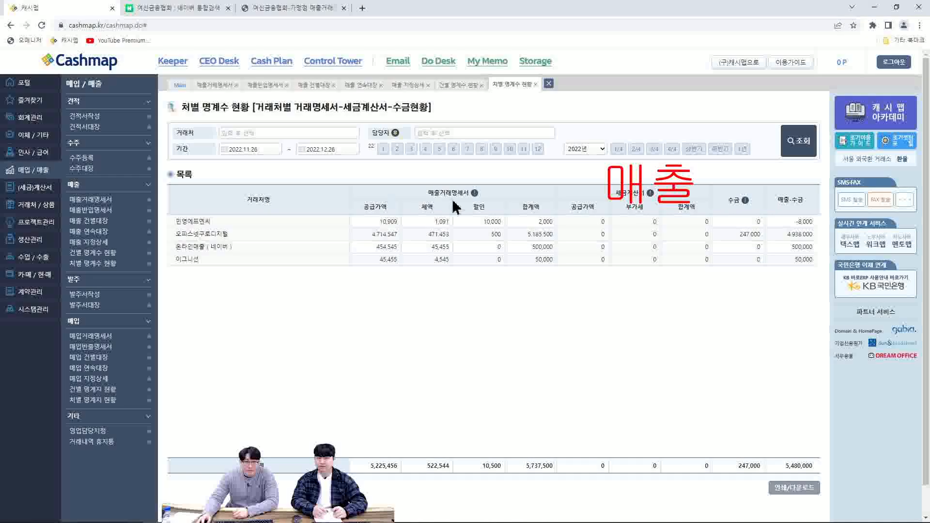
left_click(511, 148)
left_click(538, 149)
left_click(799, 140)
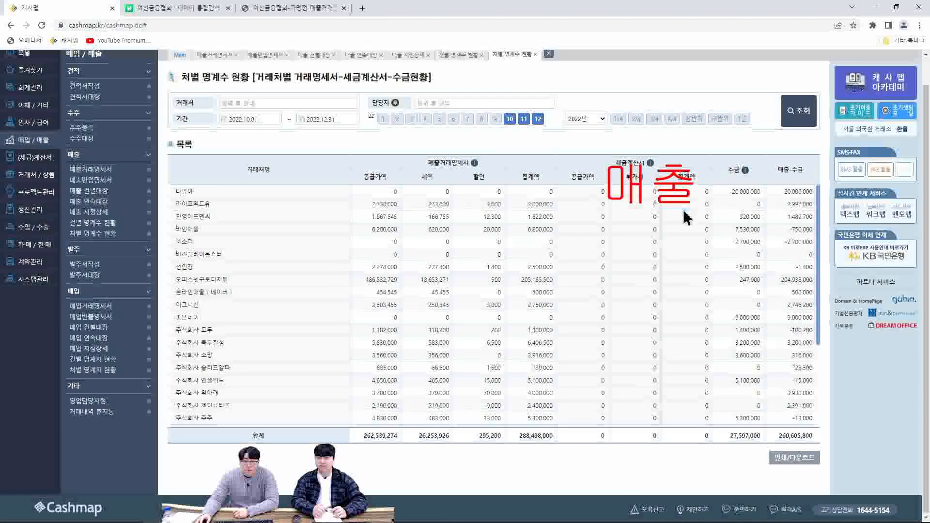
scroll(687, 219, "up", 1)
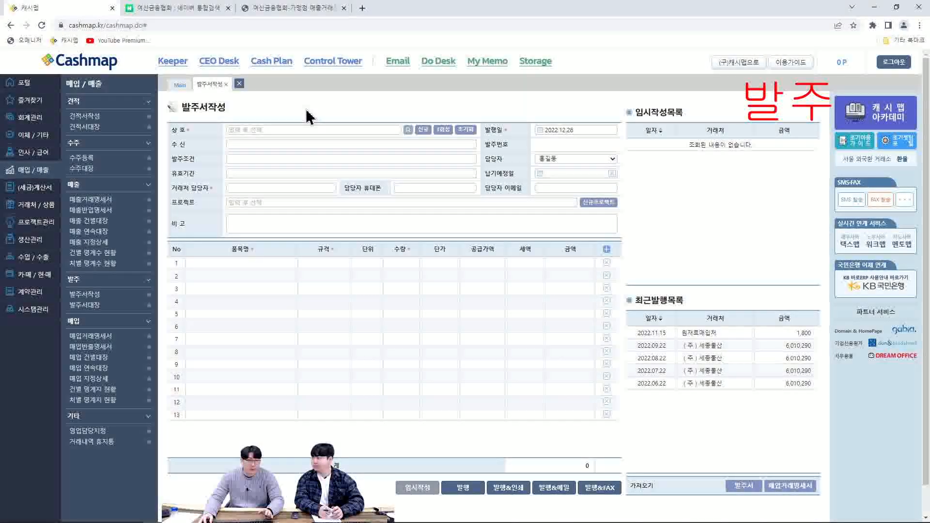
Set the purchase order's supplier to 원재료매입처 and its recipient line to 담당자님 귀하
left_click(280, 128)
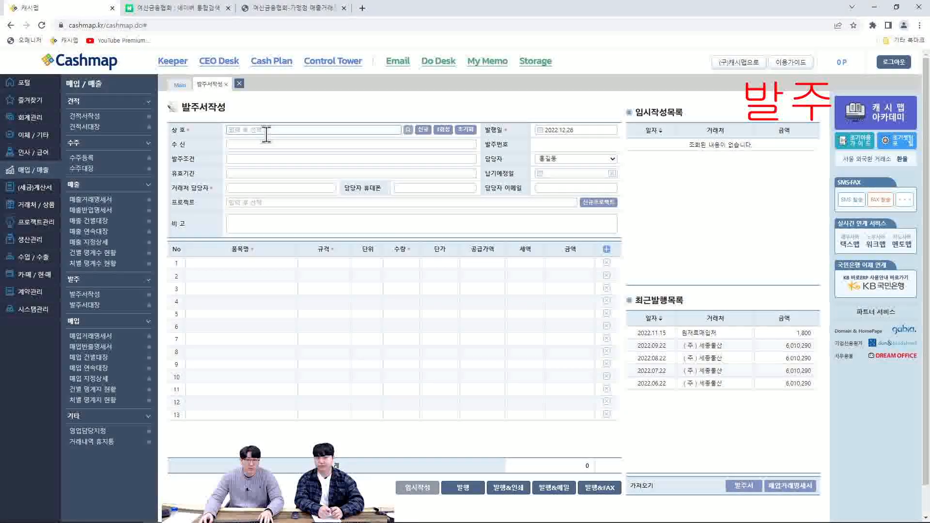
type("ㅇ")
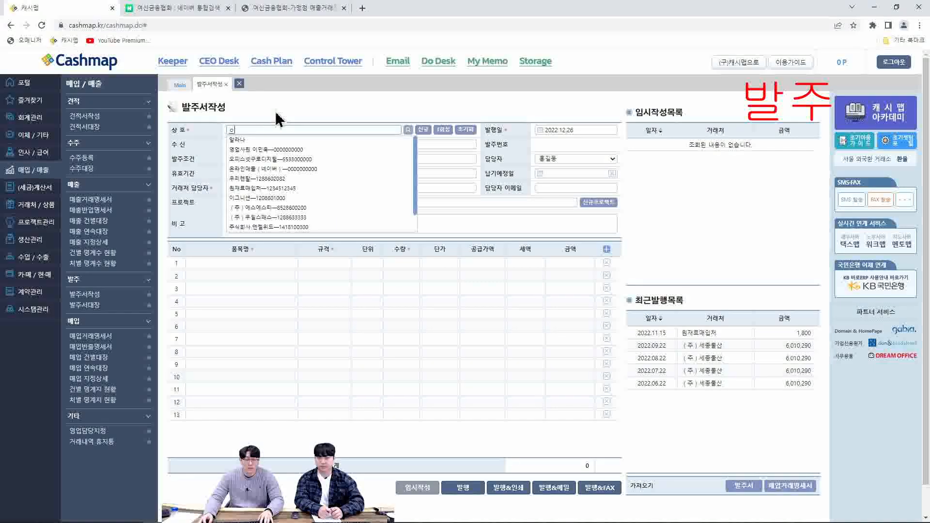
left_click(277, 189)
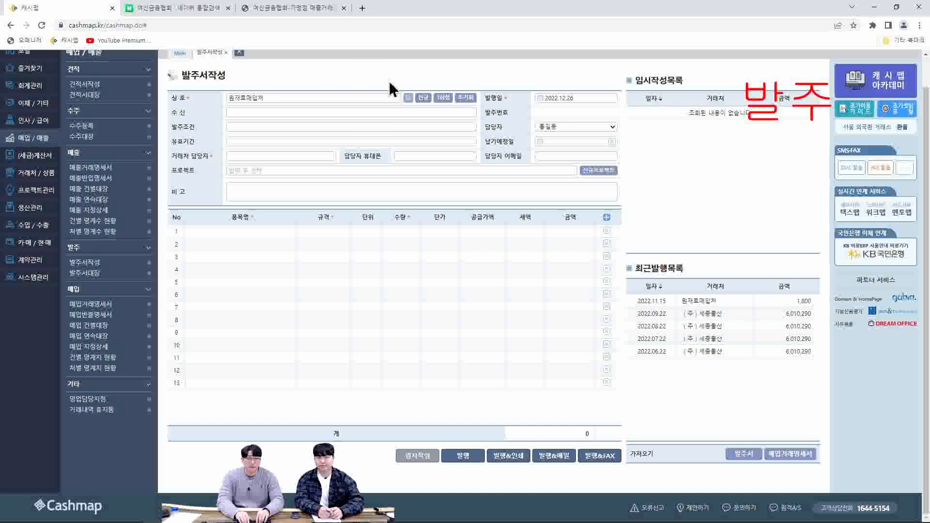
scroll(384, 104, "up", 1)
left_click(244, 145)
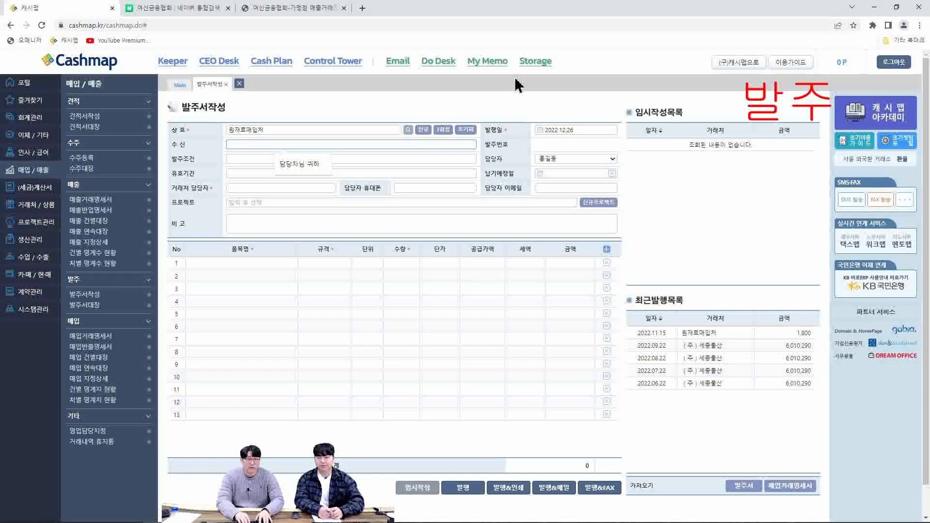
type("담당자님 귀하")
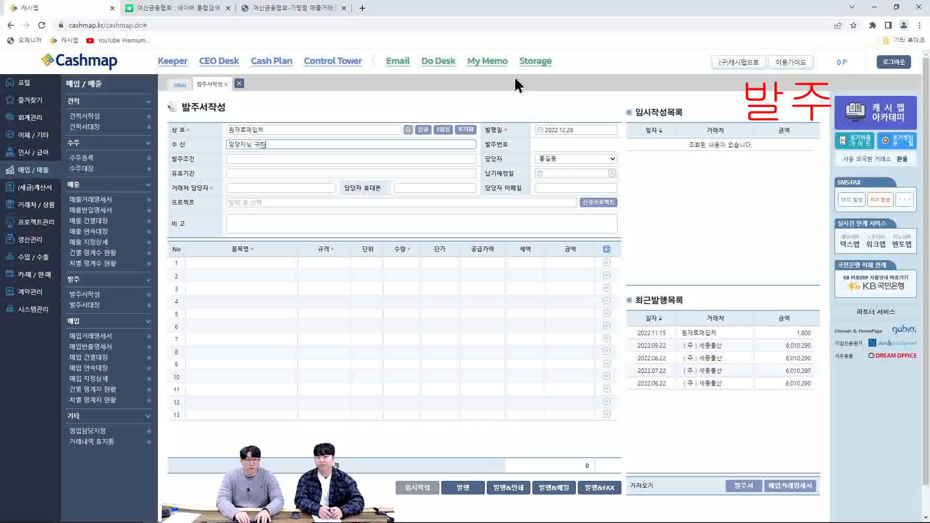
Set the order condition to "2022.12.31 납품 완료" and the validity period to 2022.12.31
key("Tab")
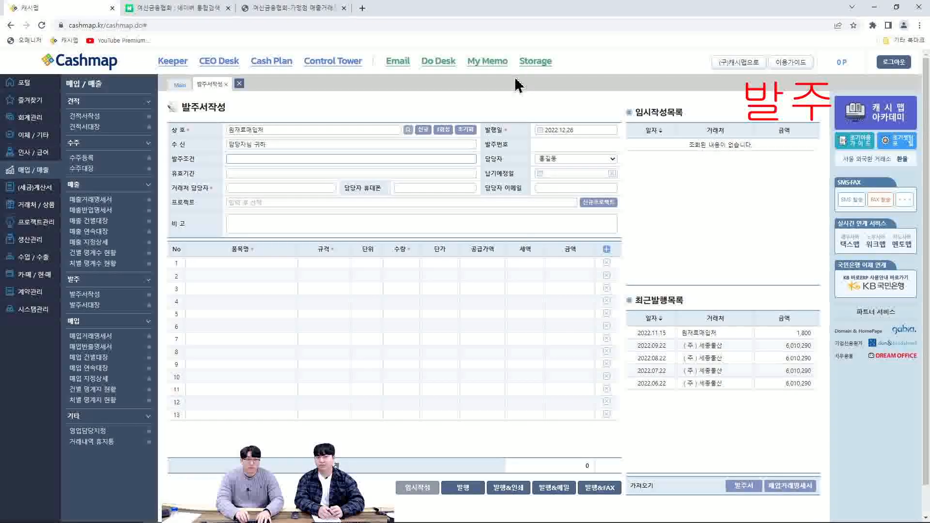
type("2022")
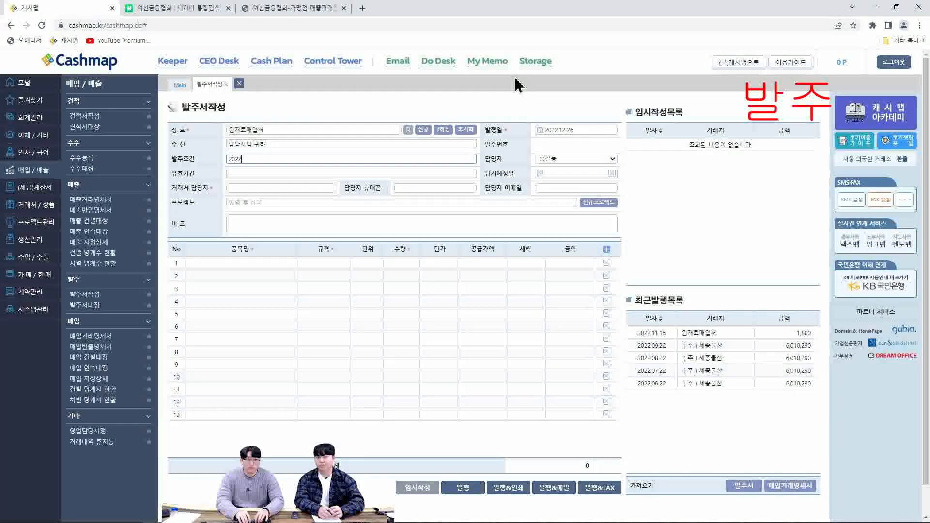
type(".12.31")
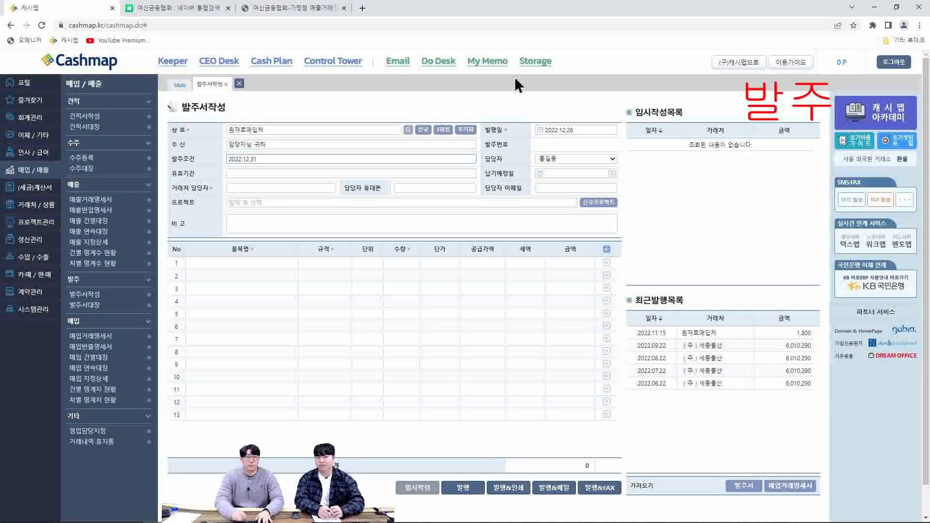
type(" 납품 완료")
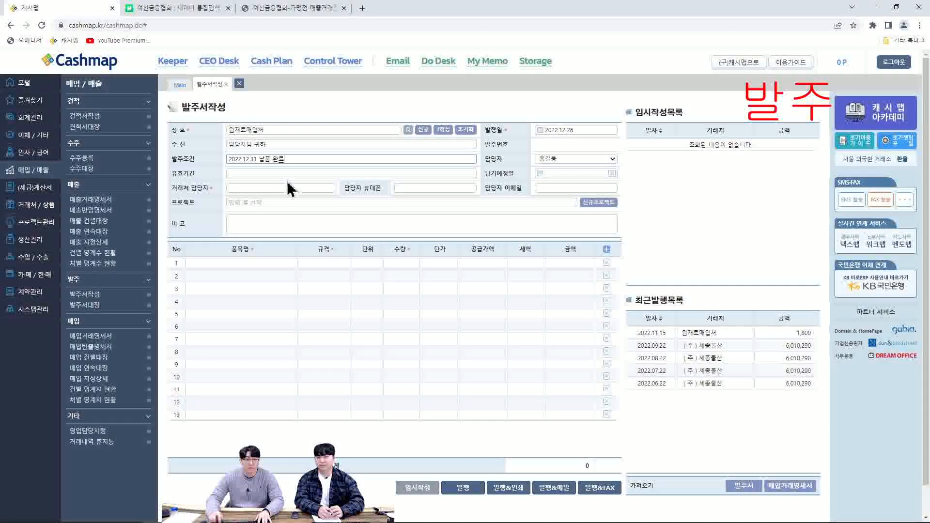
left_click(307, 173)
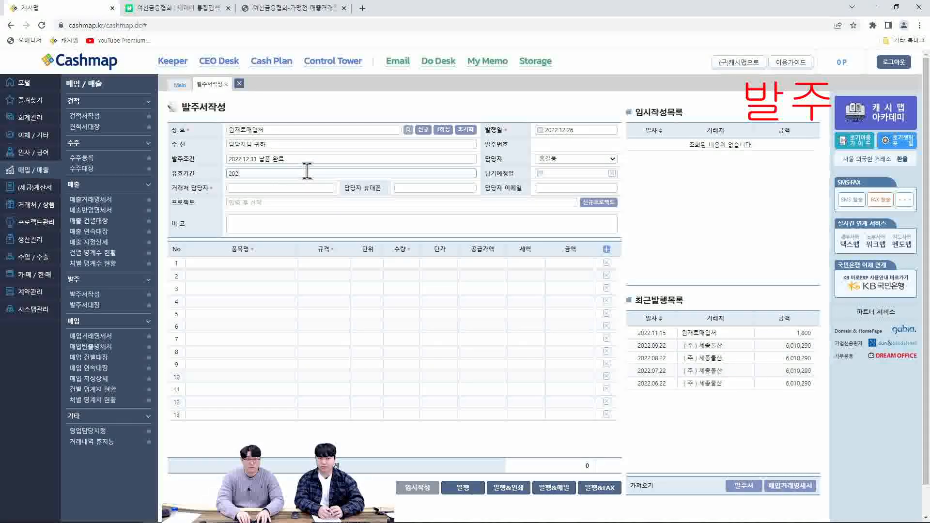
Enter the supplier contact's name and mobile number, leaving the project and remarks empty
left_click(299, 187)
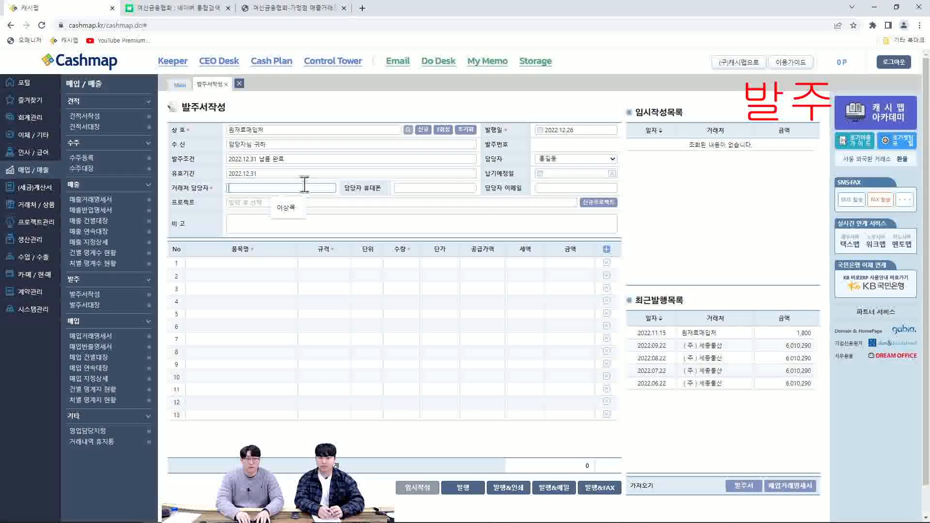
type("길")
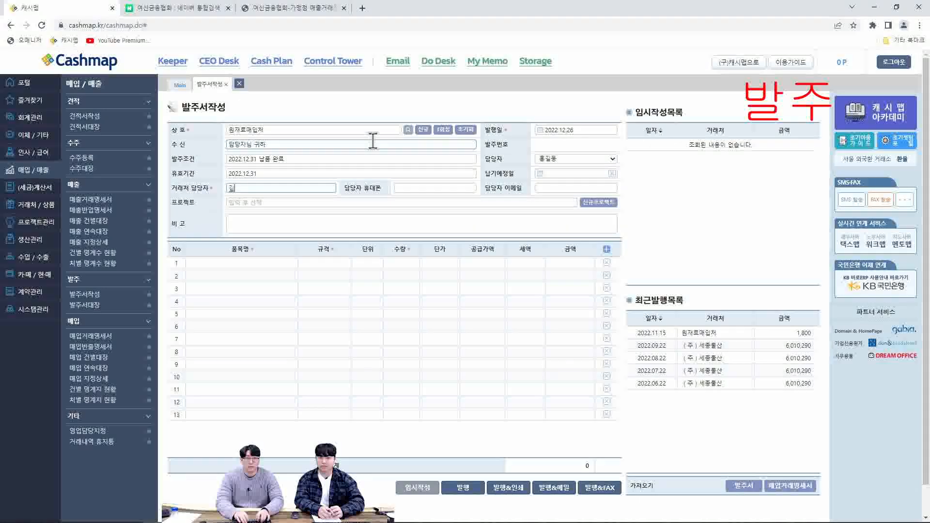
key("BackSpace")
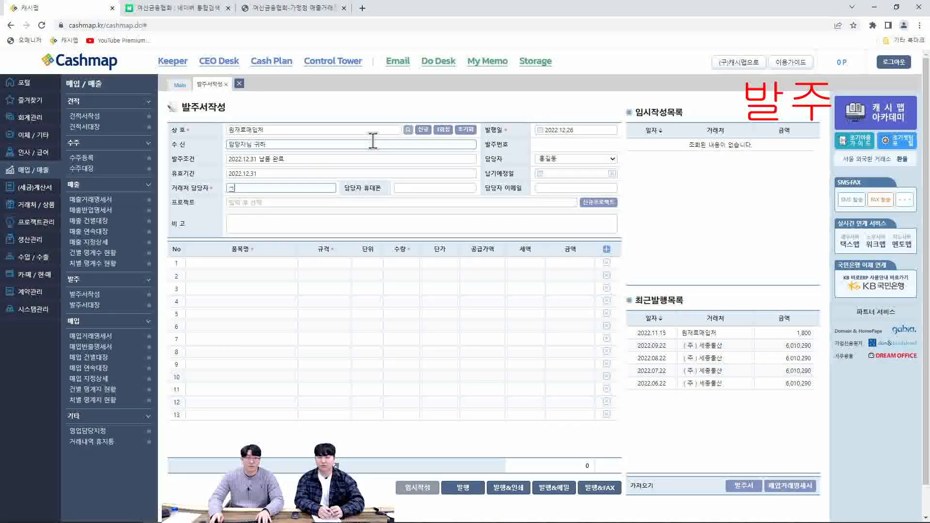
type("강감찬")
key("Tab")
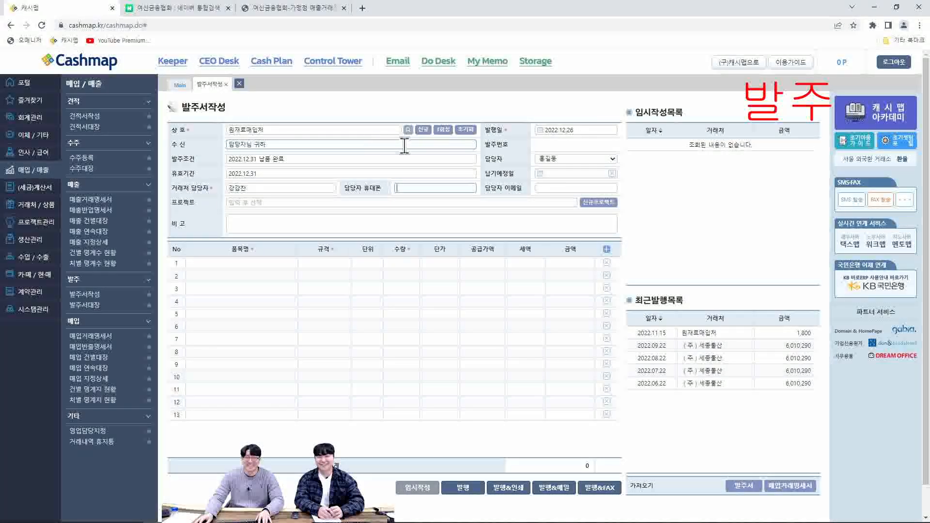
type("01000000000")
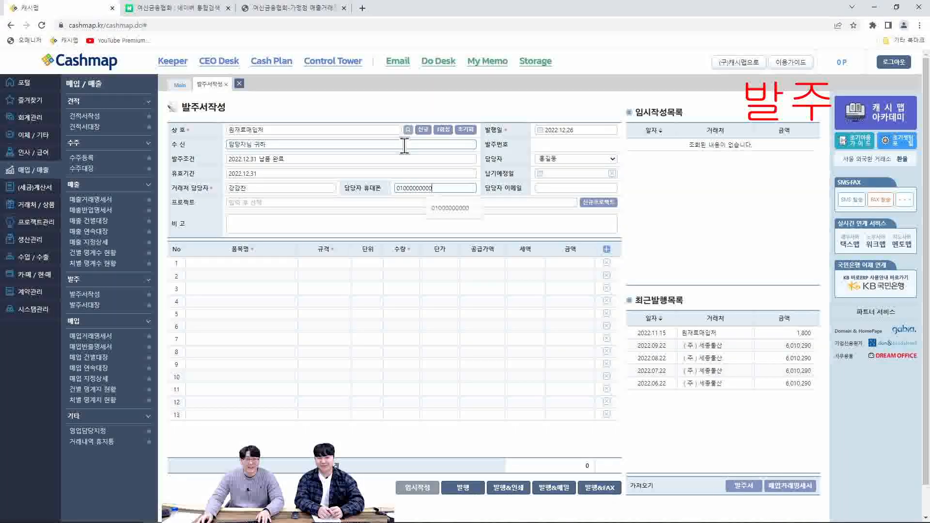
left_click(315, 204)
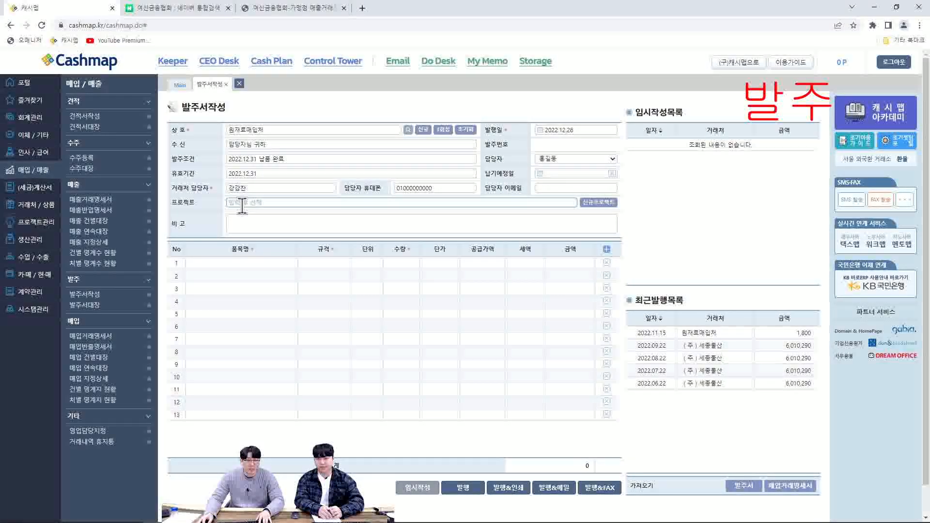
left_click(245, 225)
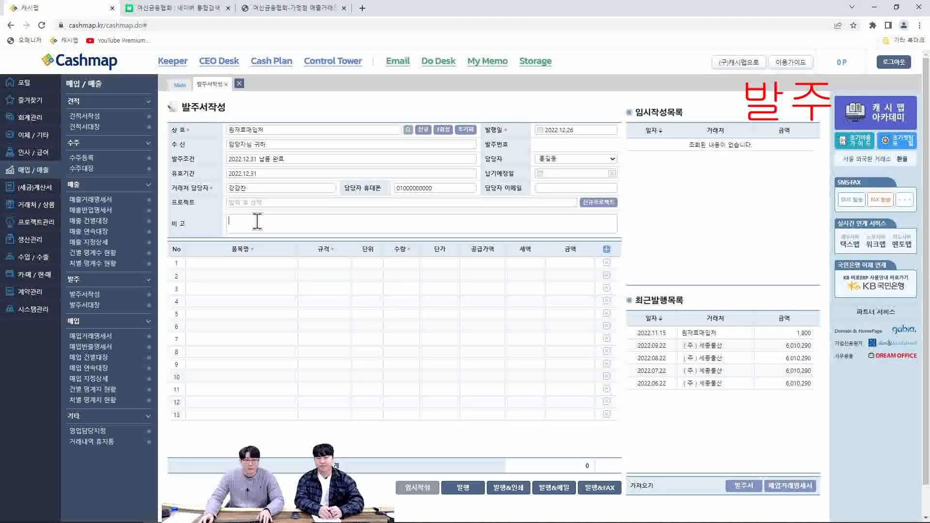
Add the items 오피스연필HB and 워너비05 to the first two lines of the purchase order
left_click(249, 263)
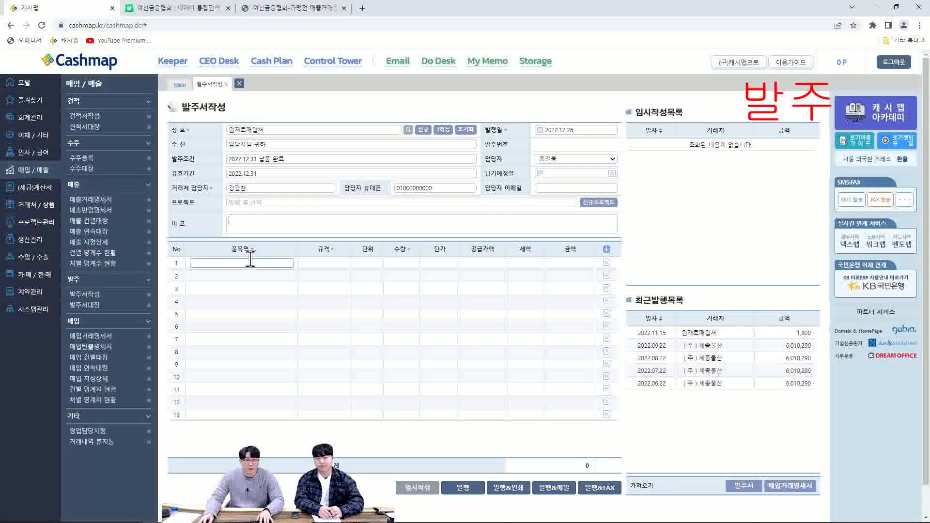
type("ㅇ")
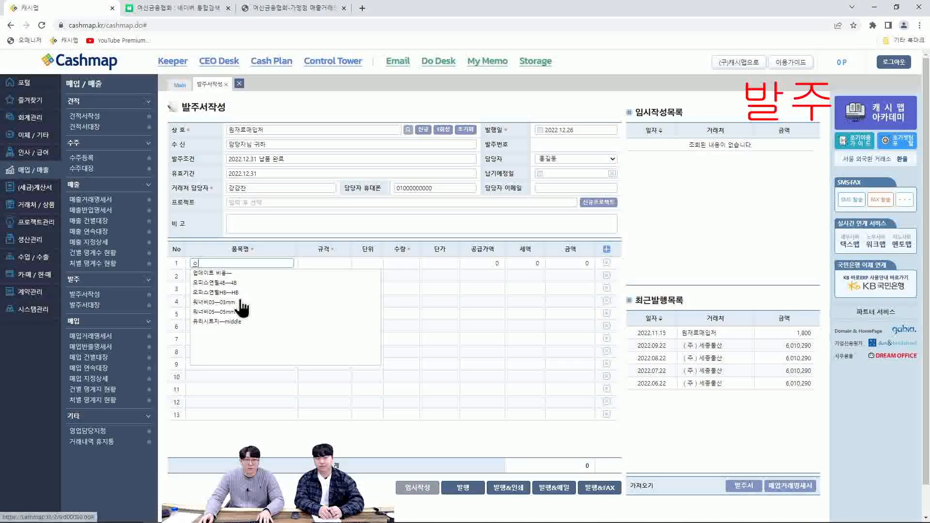
left_click(243, 294)
scroll(242, 293, "down", 1)
left_click(238, 245)
type("ㅇ")
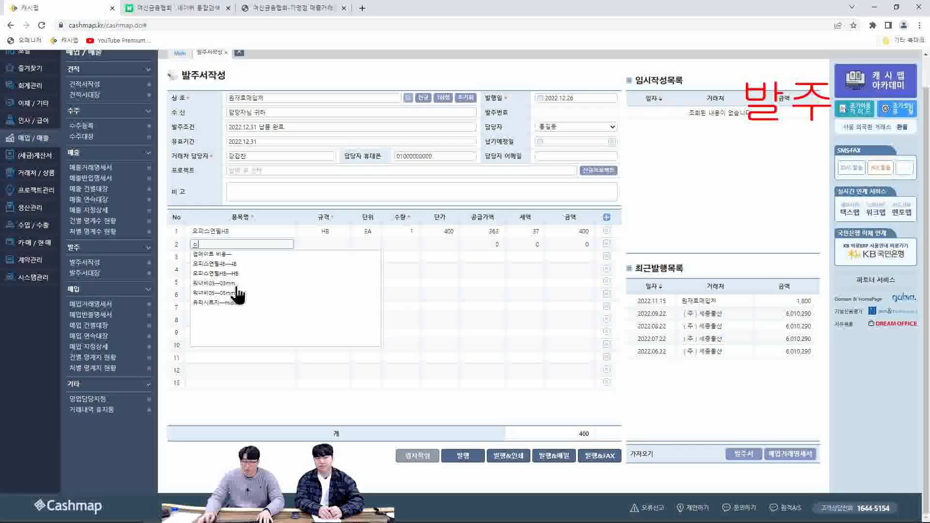
left_click(235, 293)
Set the quantities to 20 for 오피스연필HB and 30 for 워너비05
left_click(409, 232)
left_click(405, 244)
type("30")
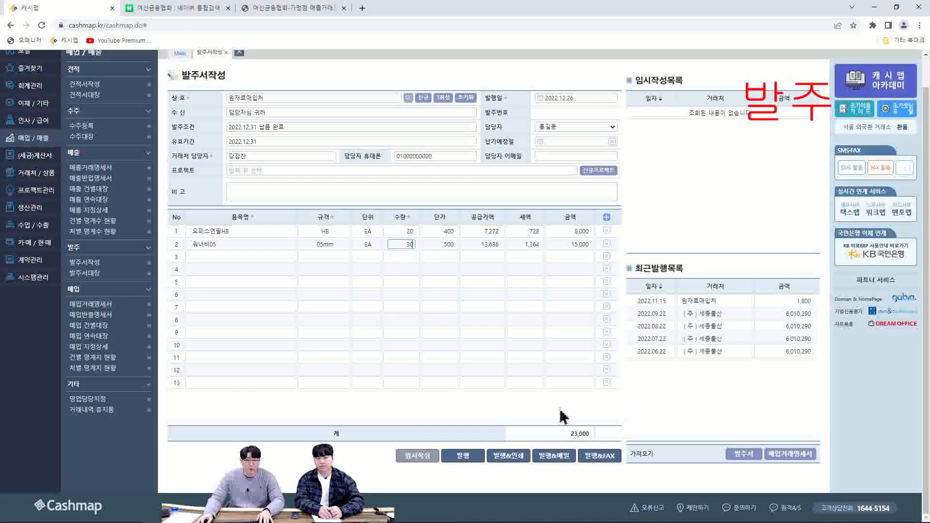
left_click(601, 405)
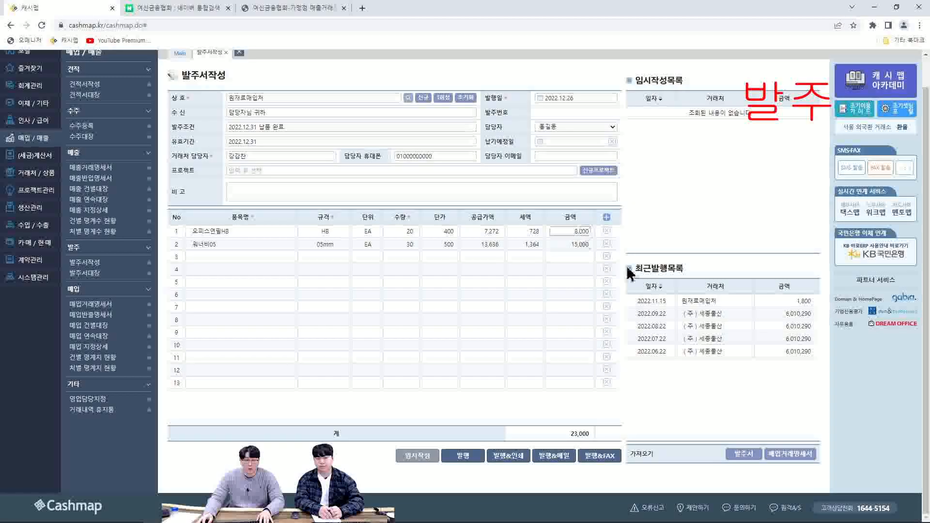
Issue the purchase order to 원재료매입처 dated 2022.12.26 and load it from the recently issued list back into the form
scroll(556, 420, "up", 1)
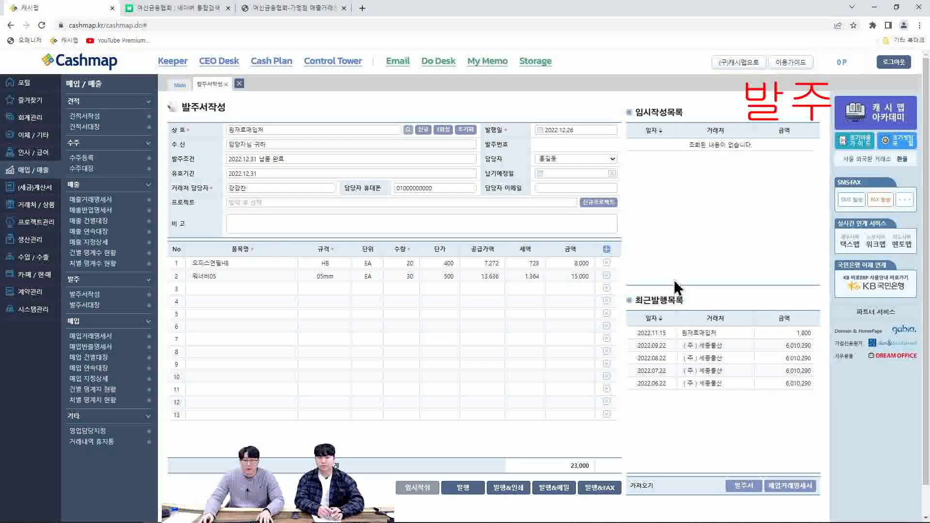
left_click(462, 488)
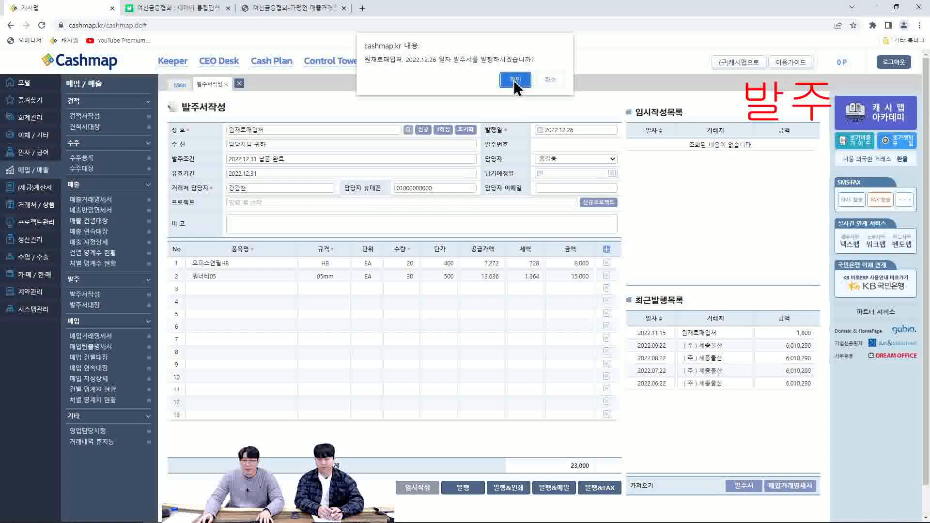
left_click(515, 79)
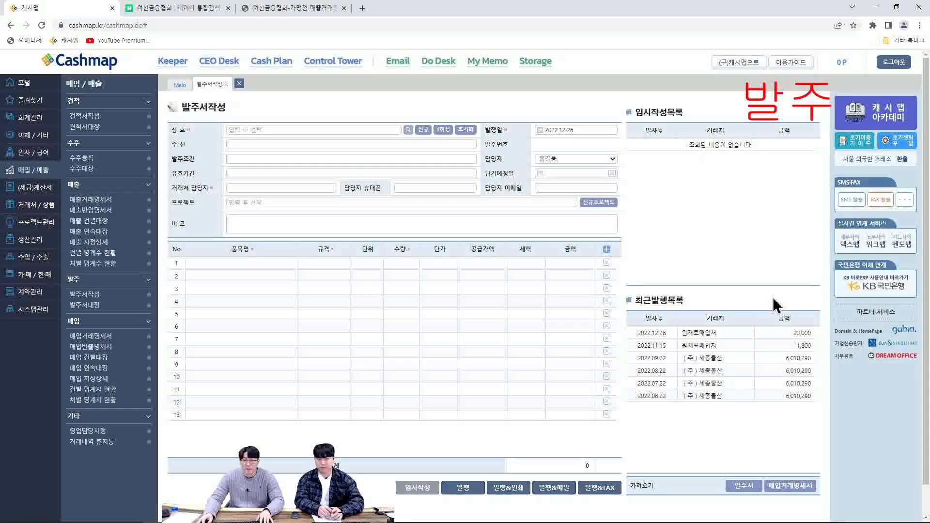
left_click(717, 333)
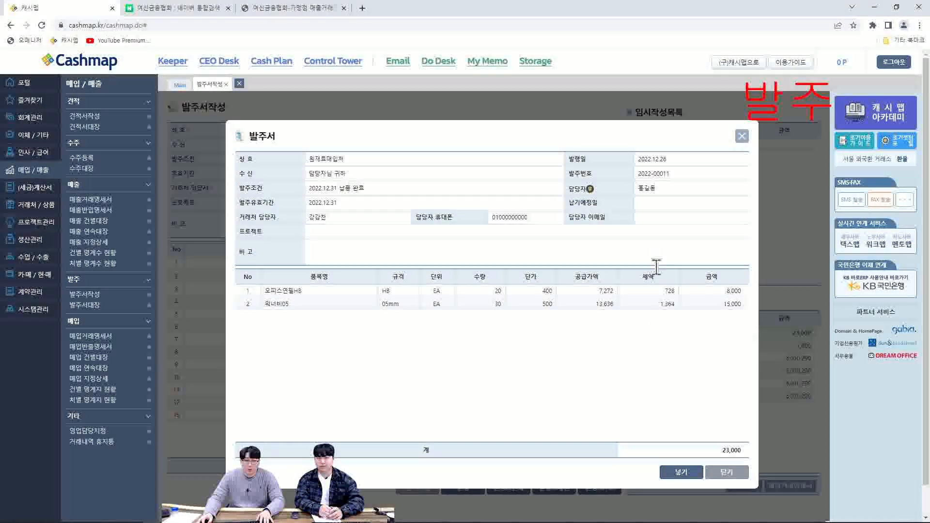
left_click(681, 472)
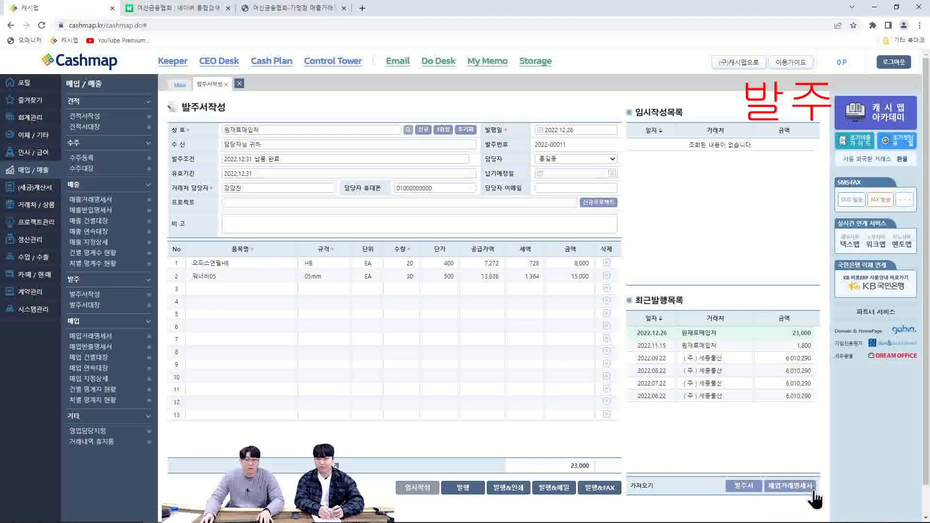
Import the 2022.11.09 purchase statement of (주)세종물산 into the purchase order form
left_click(791, 487)
left_click(341, 252)
left_click(345, 290)
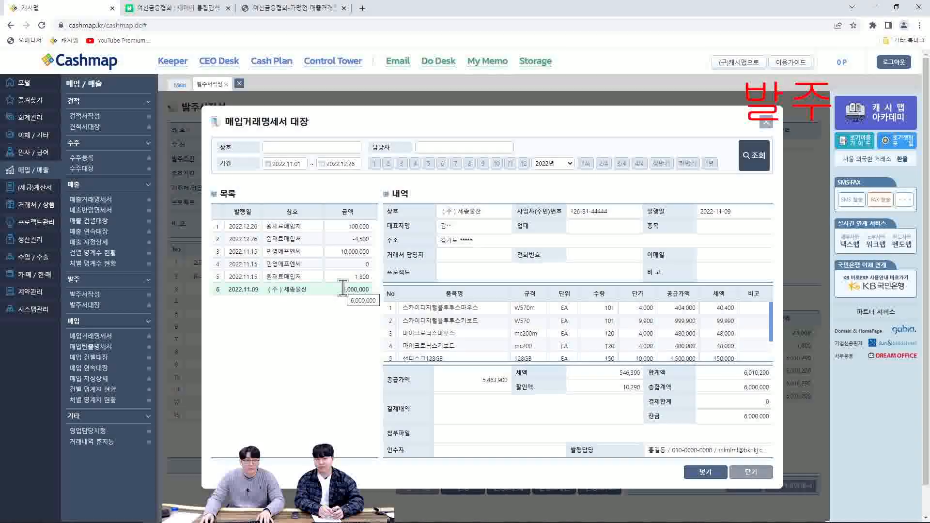
left_click(708, 471)
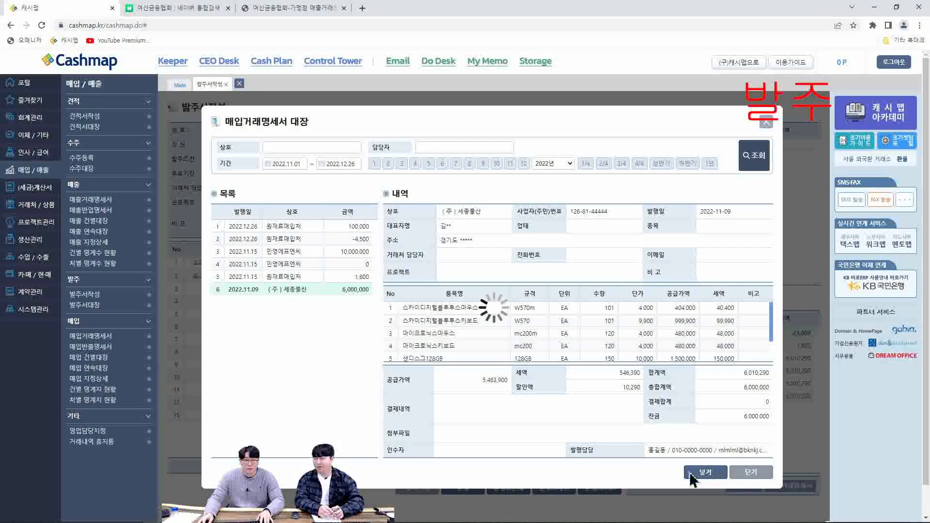
left_click(252, 314)
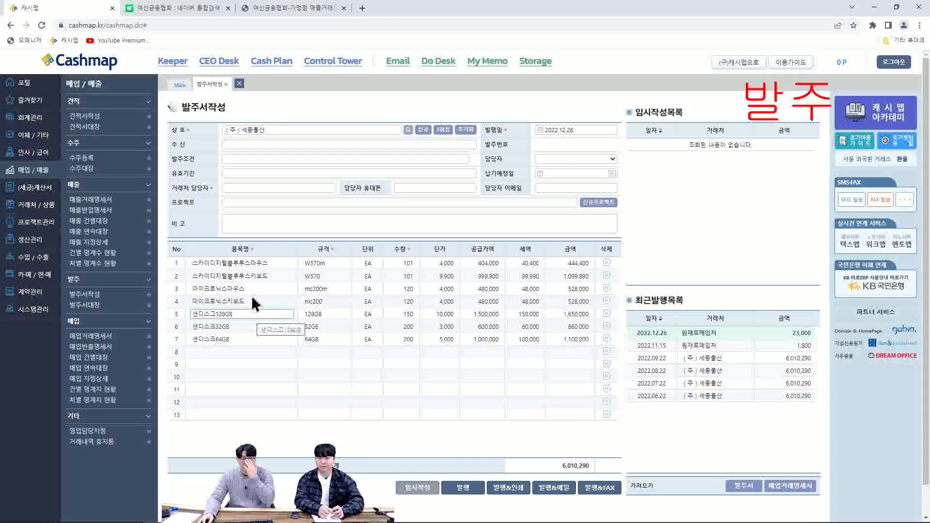
Open the purchase order ledger (발주서대장)
left_click(93, 311)
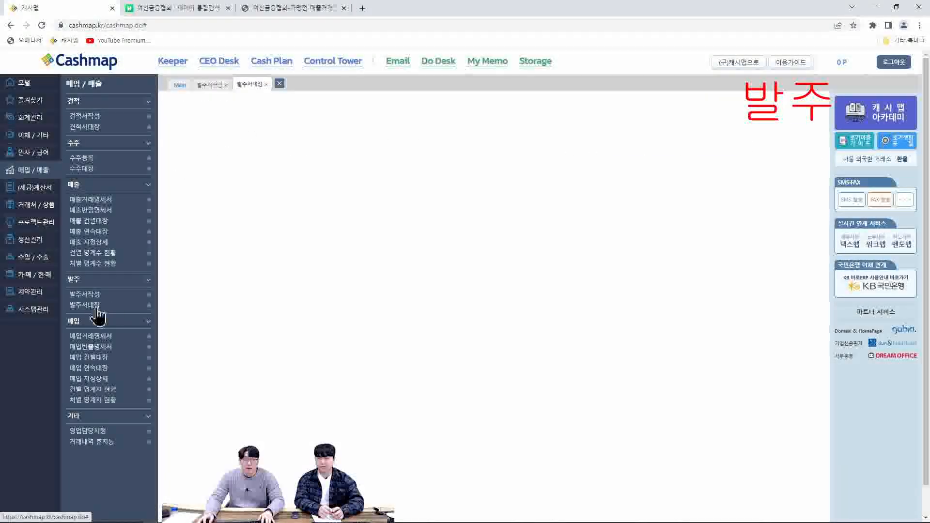
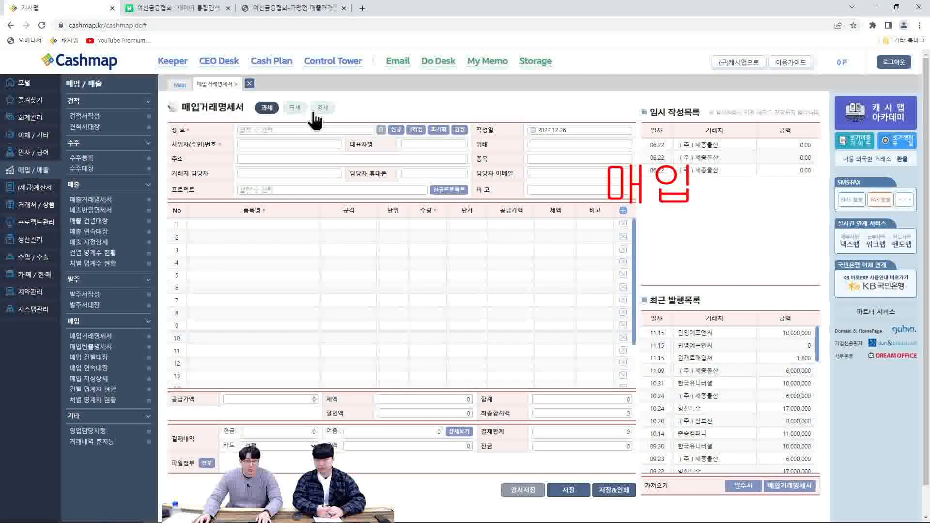
Select 원재료매입처 as the supplier on the purchase statement (매입거래명세서)
left_click(295, 130)
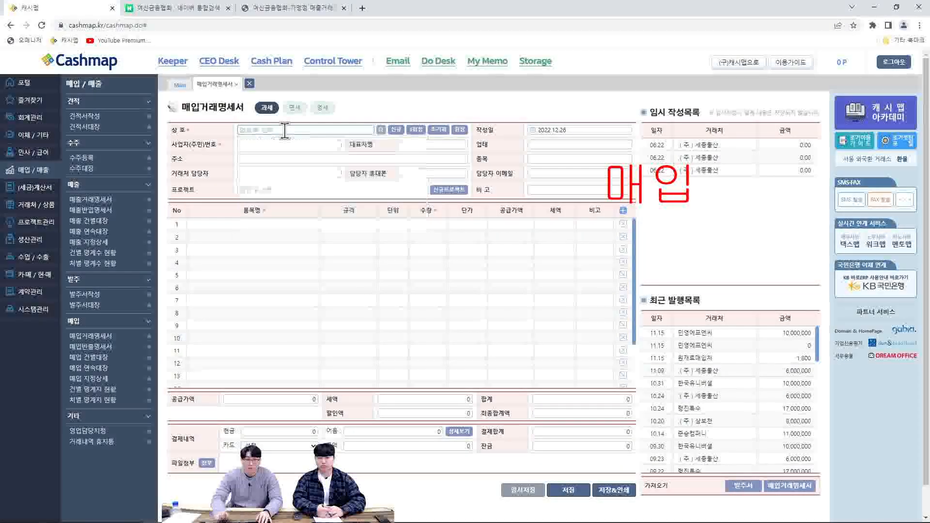
type("ㅇ")
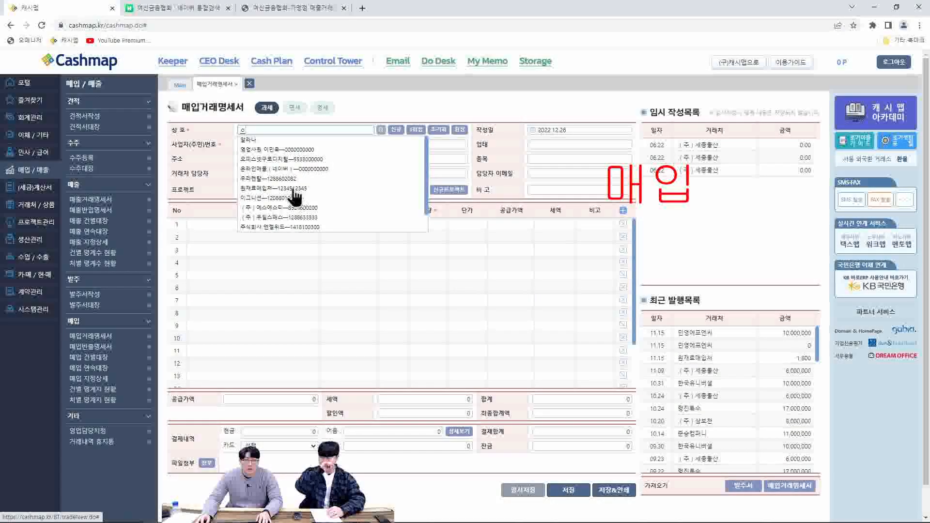
left_click(292, 188)
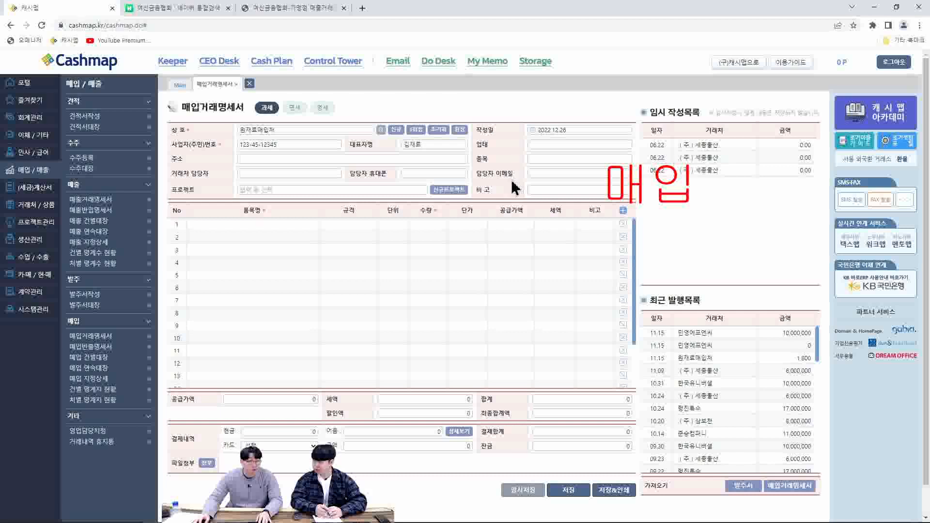
Add the items 오피스연필4B and 오피스연필HB to the first two rows of the purchase statement
left_click(274, 224)
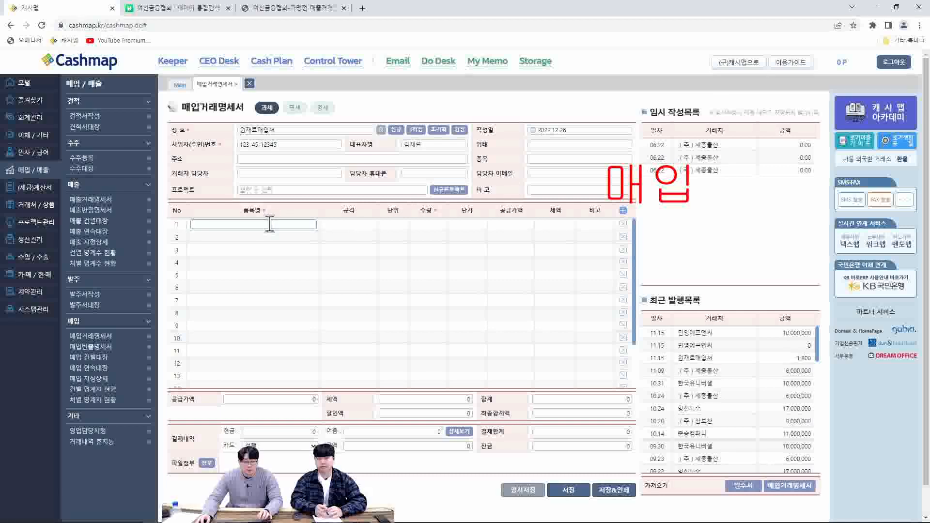
type("ㅇ")
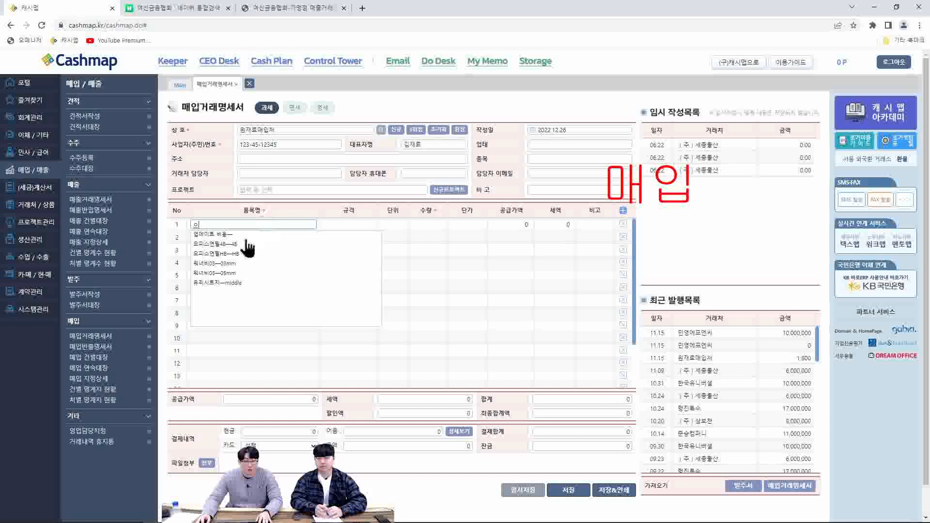
left_click(243, 247)
left_click(254, 232)
left_click(255, 207)
type("ㅇ")
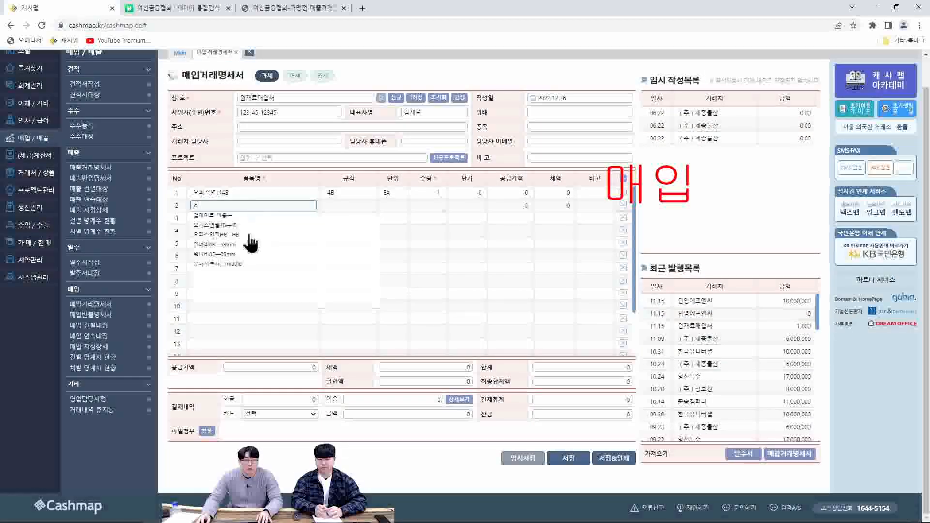
left_click(250, 234)
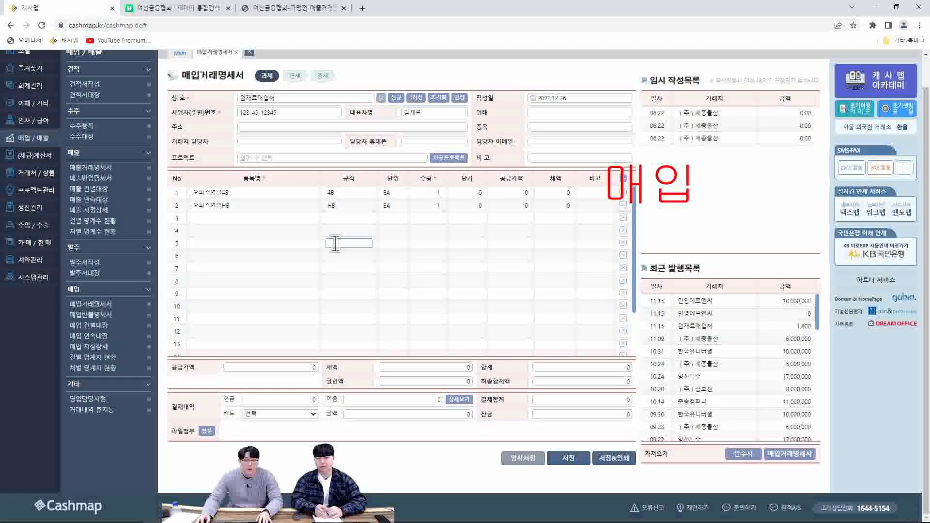
Set the purchase quantities to 100 for 오피스연필4B and 200 for 오피스연필HB
scroll(337, 244, "up", 1)
left_click(425, 225)
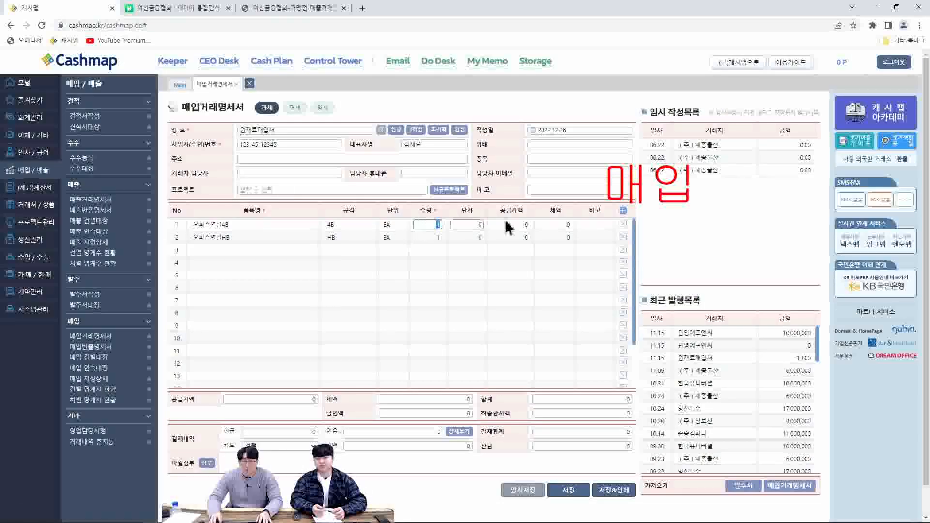
type("100")
left_click(441, 238)
type("200")
Set the unit prices to 500 for 오피스연필4B and 400 for 오피스연필HB
left_click(465, 238)
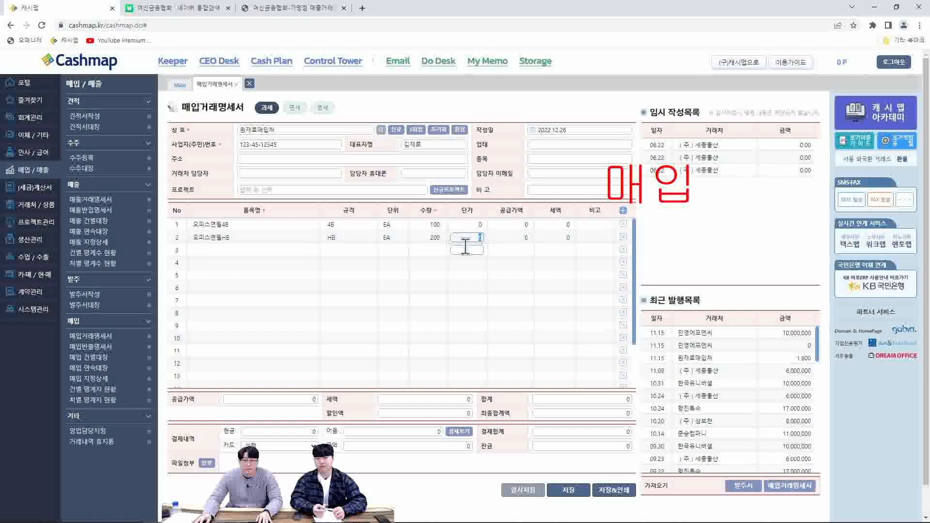
left_click(471, 226)
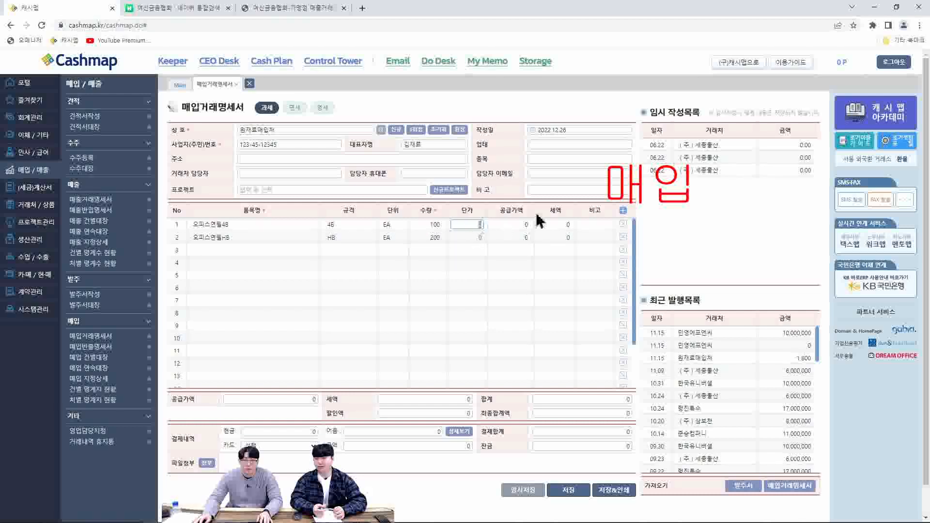
type("500")
key("Return")
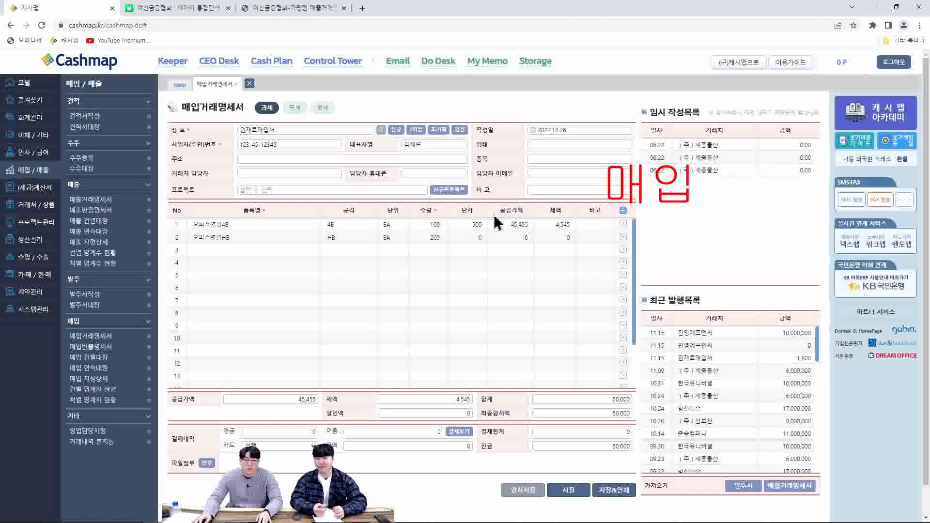
left_click(466, 238)
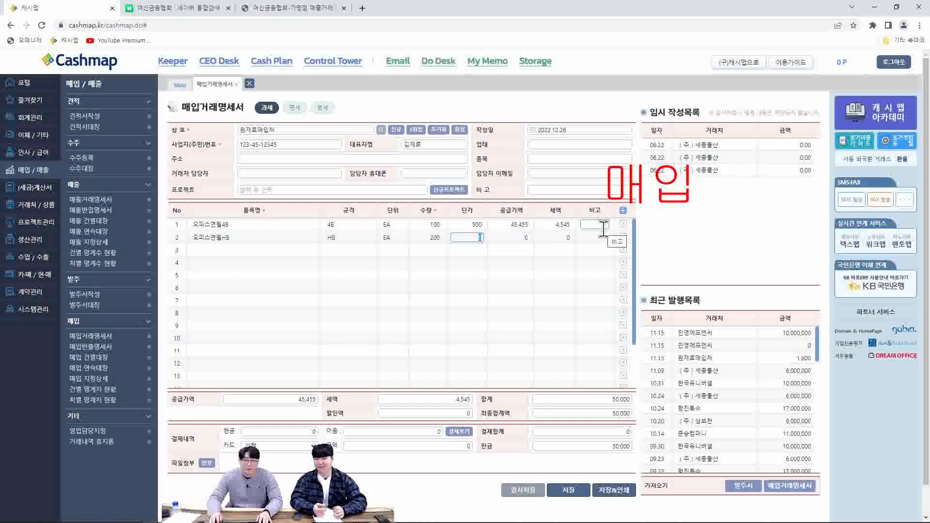
type("400")
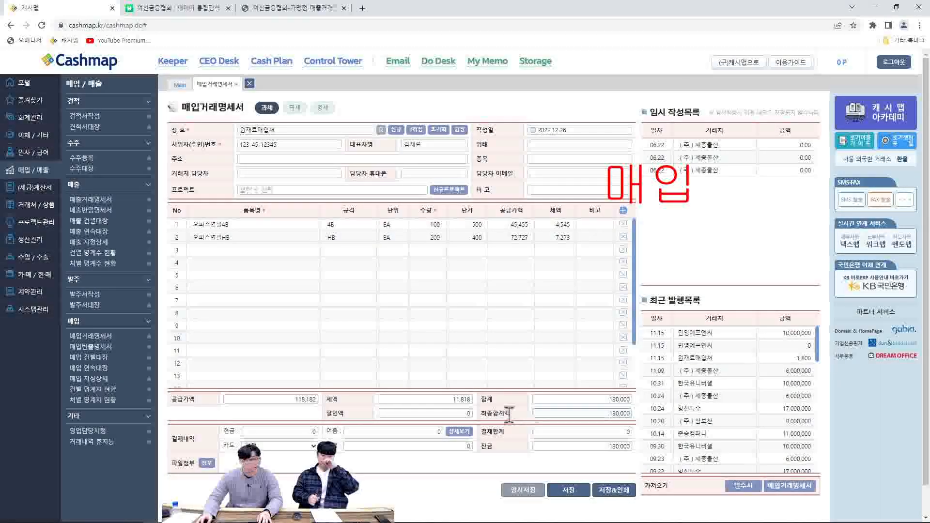
Apply a discount amount (할인액) of 30,000 to the purchase statement
left_click(469, 414)
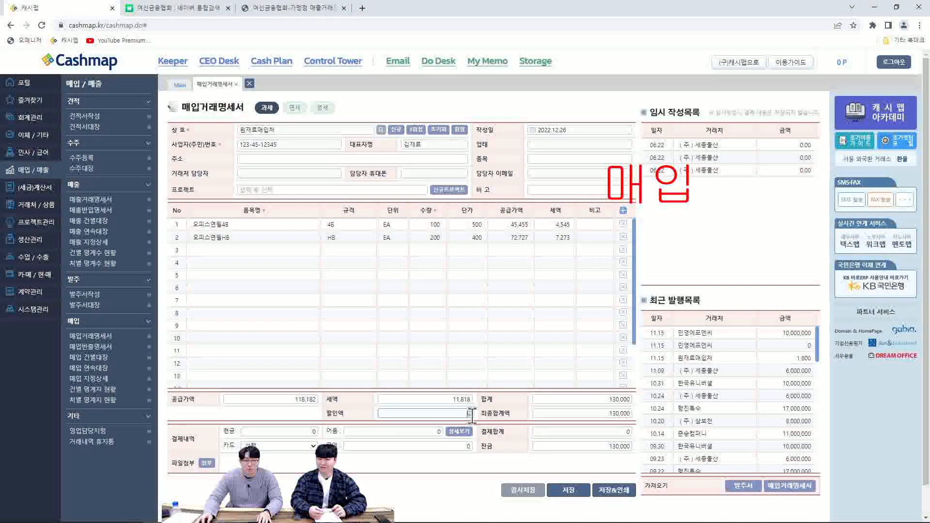
type("300000")
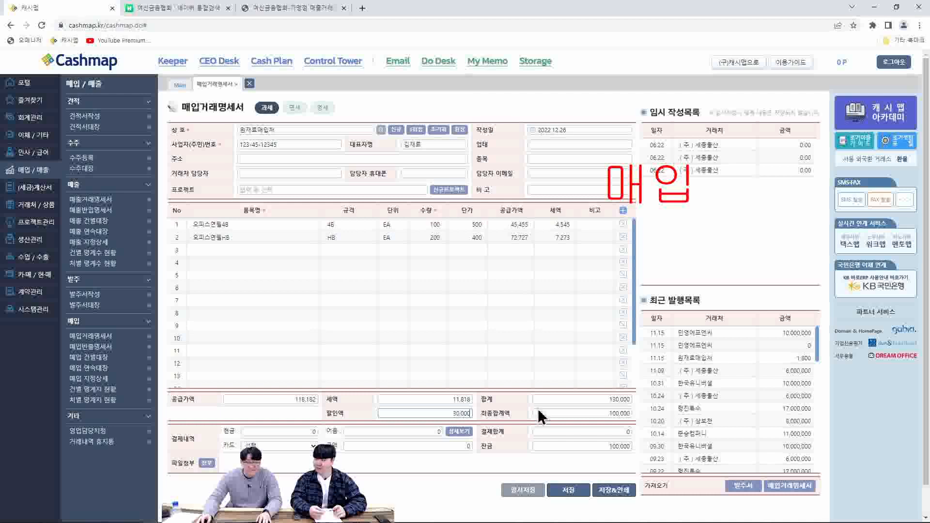
left_click(520, 414)
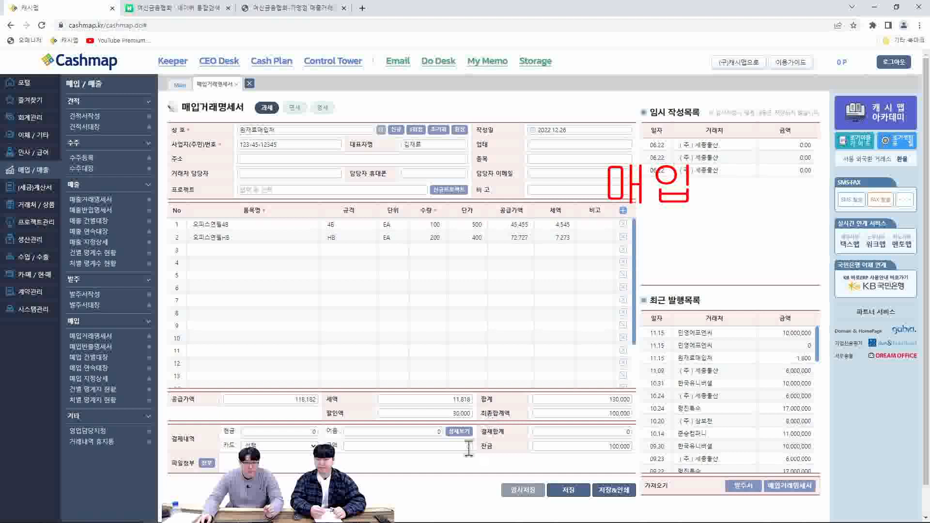
Save the 원재료매입처 purchase statement dated 2022.12.26 without entering any payment
left_click(303, 431)
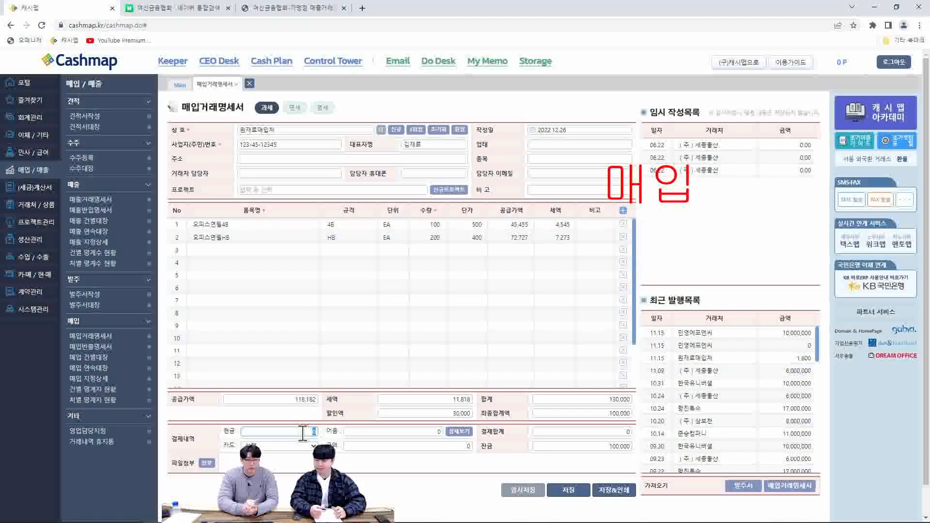
left_click(389, 479)
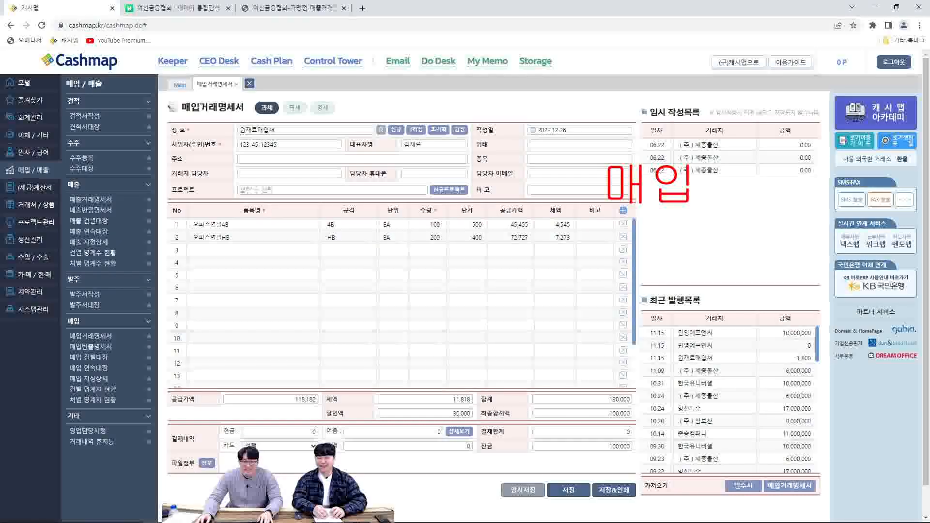
left_click(585, 497)
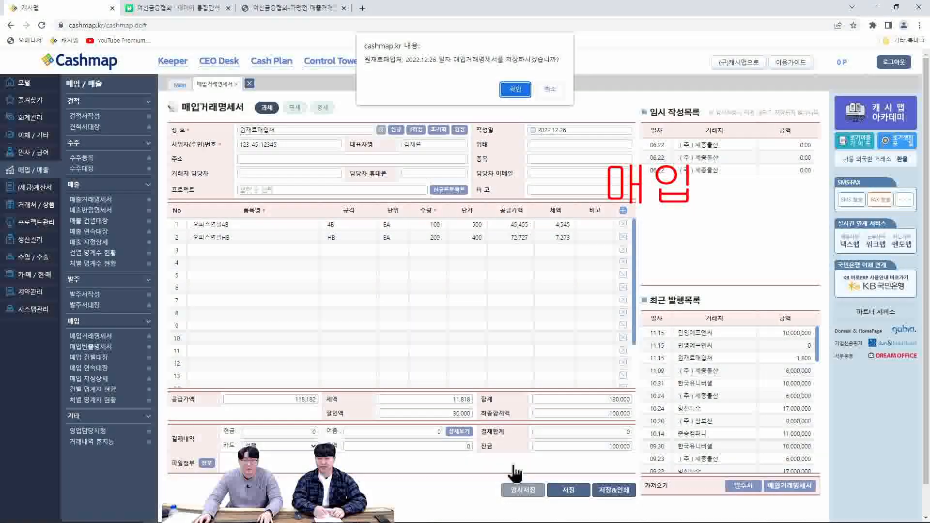
left_click(515, 90)
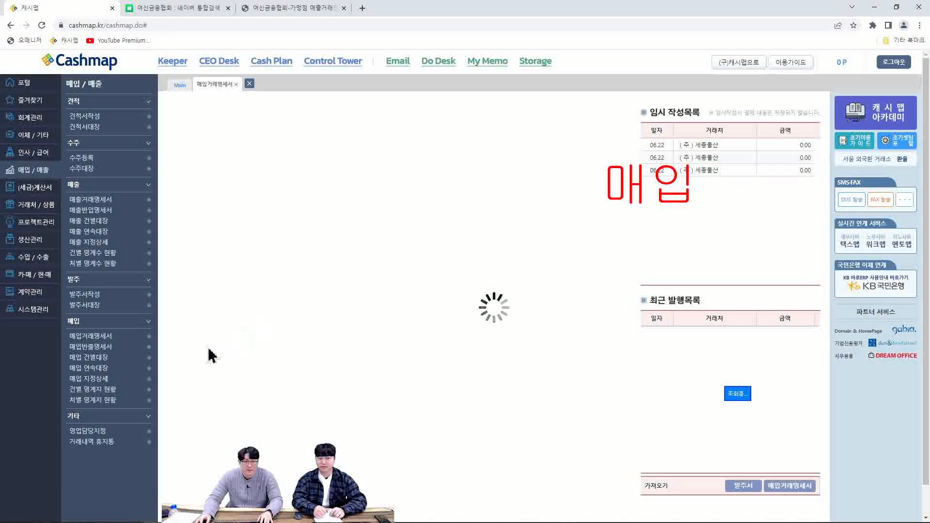
Start a purchase return statement (매입반출명세서) for 원재료매입처 and add the items 오피스연필4B and 오피스연필HB
left_click(103, 348)
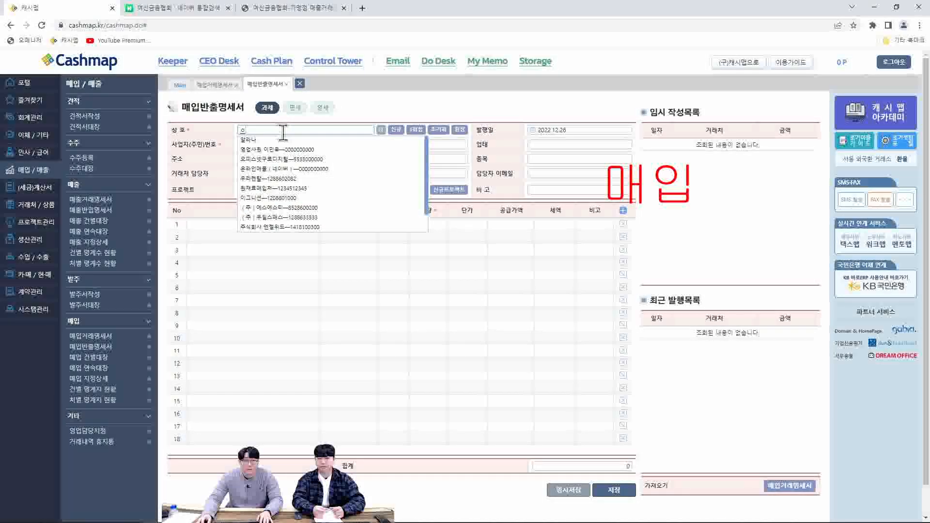
left_click(282, 190)
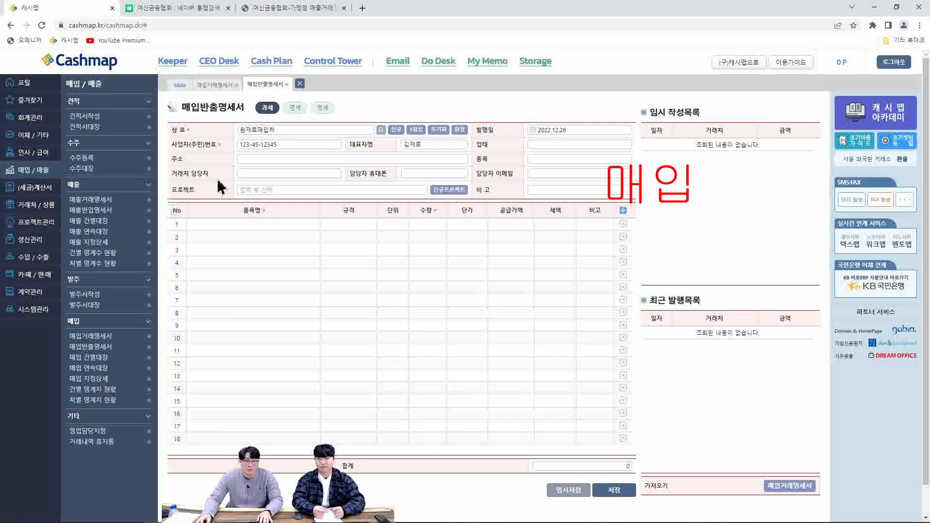
left_click(281, 224)
type("ㅇ")
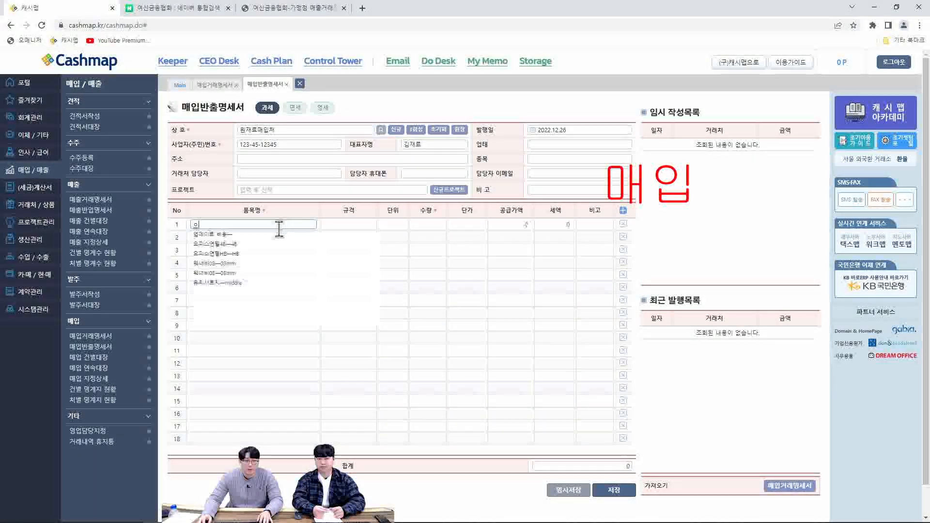
left_click(228, 244)
scroll(242, 245, "down", 1)
left_click(268, 206)
type("ㅇ")
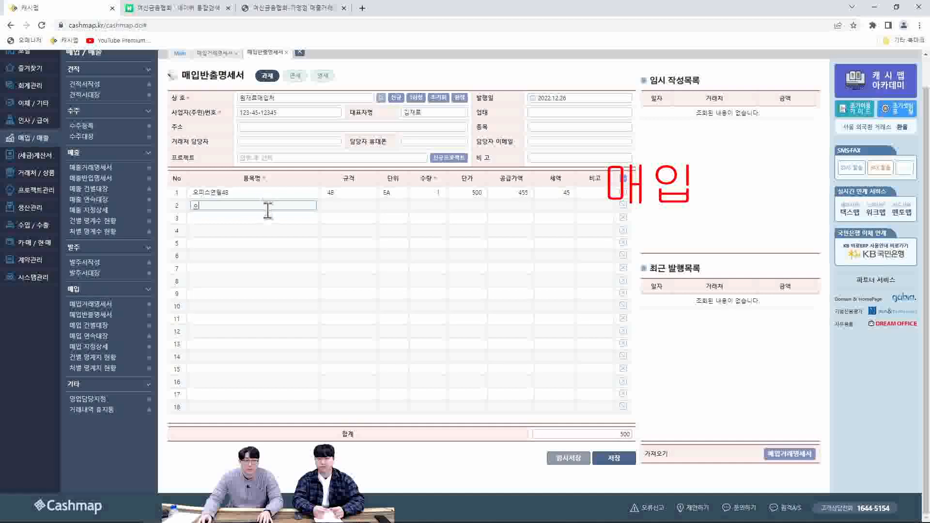
left_click(263, 231)
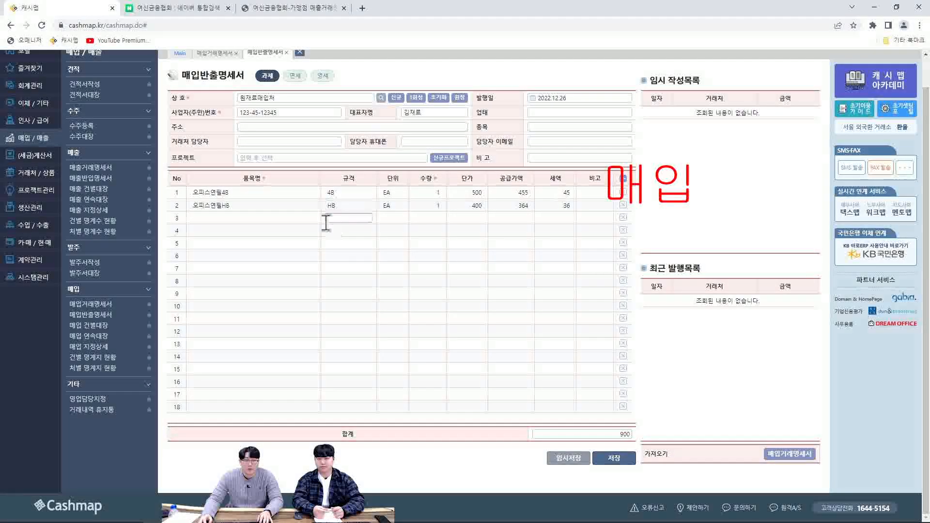
Set the return quantity of both pencil items to 5 and save the purchase return statement
left_click(433, 193)
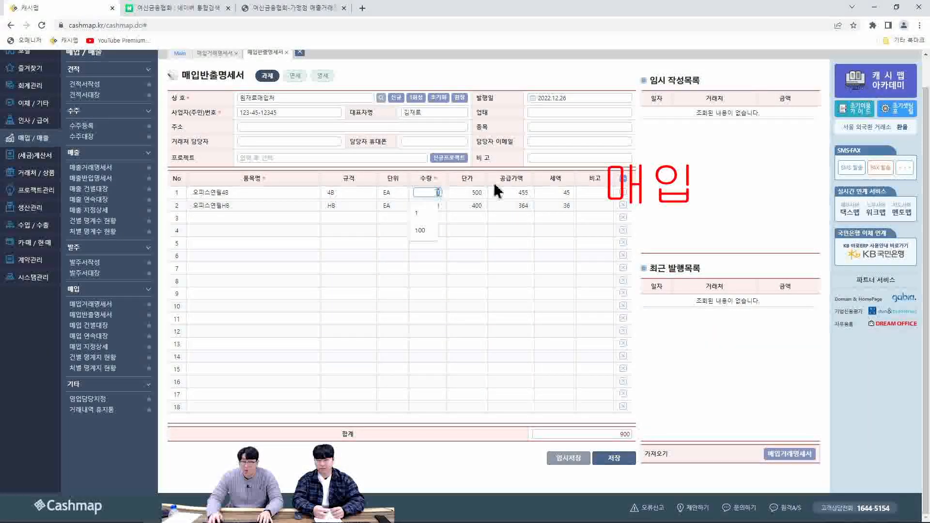
type("5")
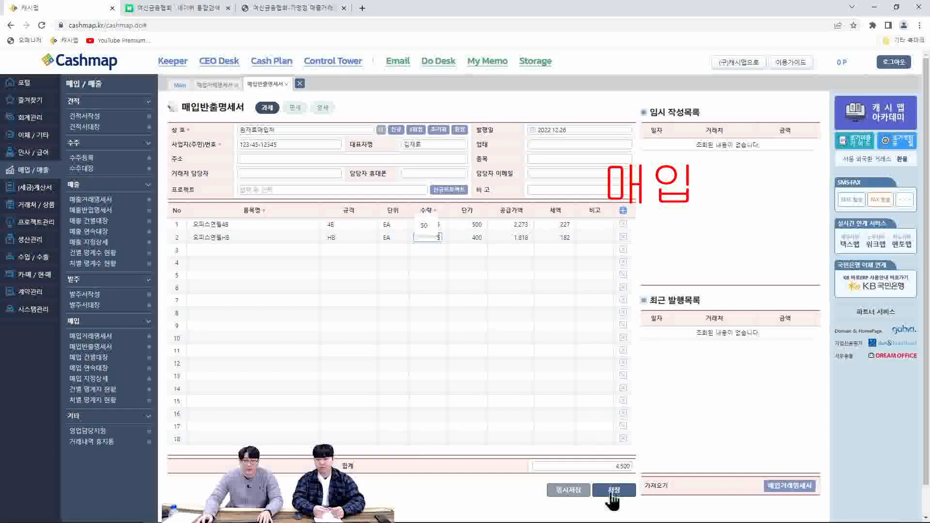
left_click(613, 490)
left_click(508, 90)
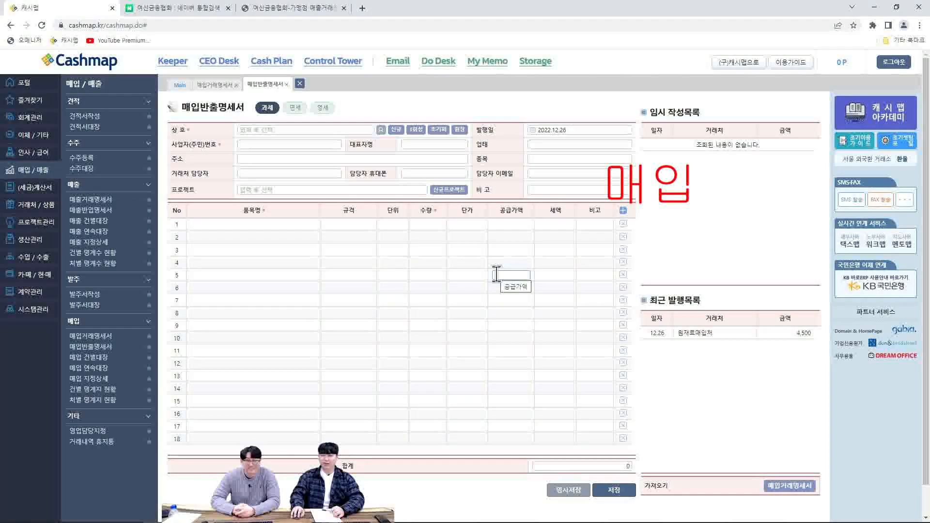
Import the 2022.12.26 purchase statement of 원재료매입처 for 100,000 into the purchase return form
left_click(790, 486)
left_click(314, 251)
left_click(298, 228)
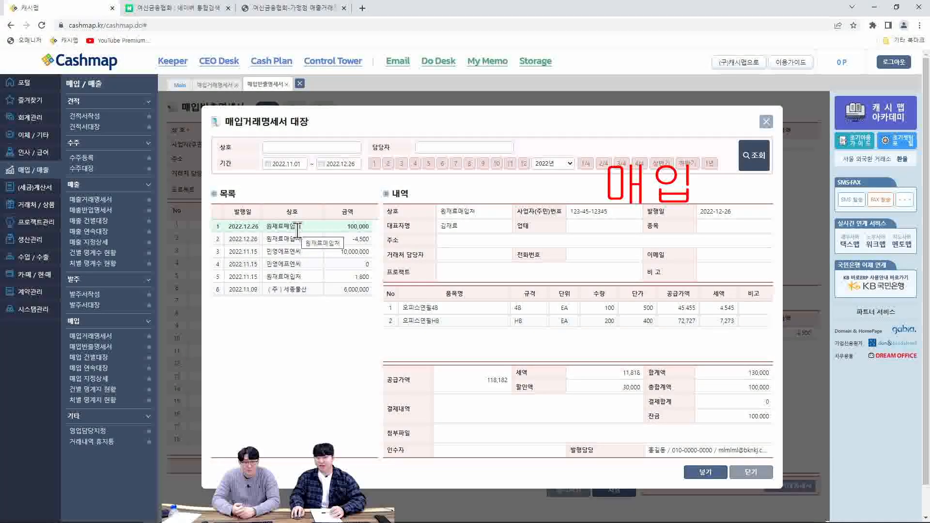
left_click(693, 473)
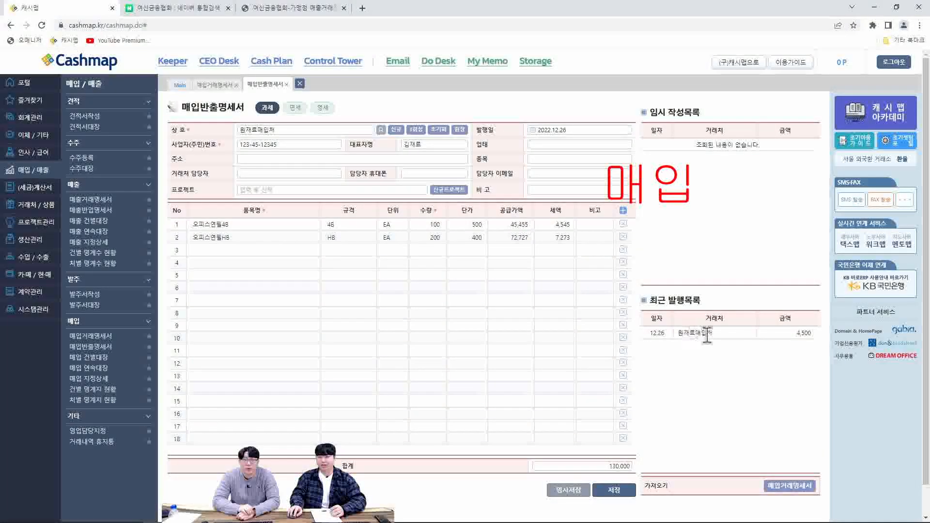
left_click(415, 249)
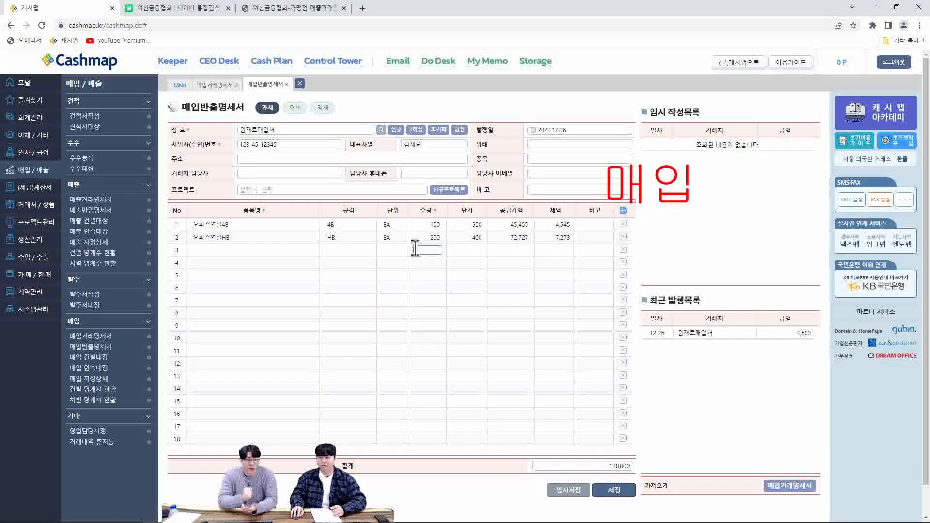
left_click(514, 251)
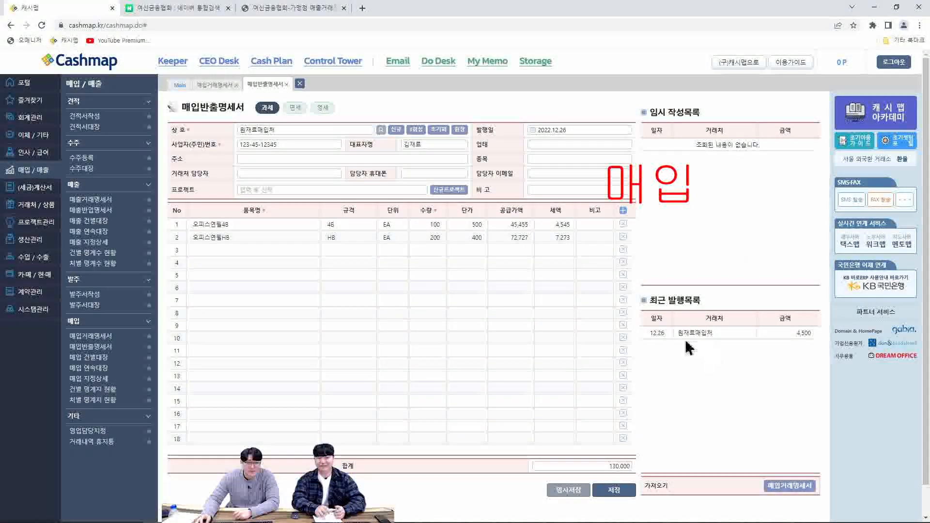
Open the per-transaction purchase ledger (매입 건별대장) and the continuous purchase ledger (매입 연속대장) to review the purchase and return entries
left_click(104, 359)
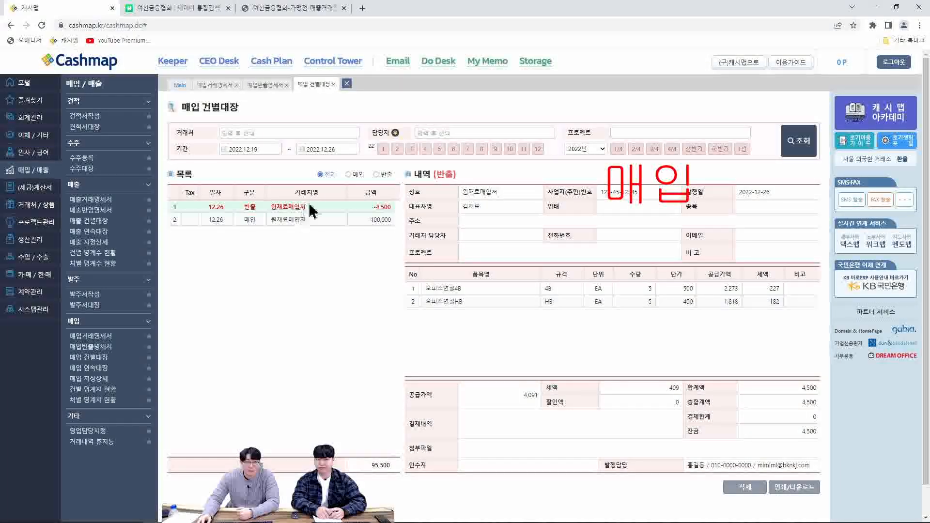
right_click(346, 498)
left_click(288, 373)
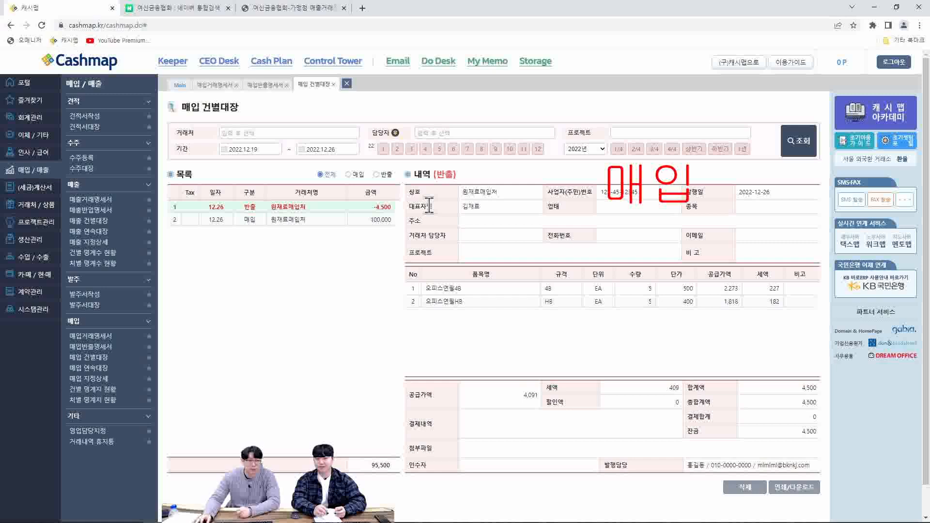
left_click(90, 369)
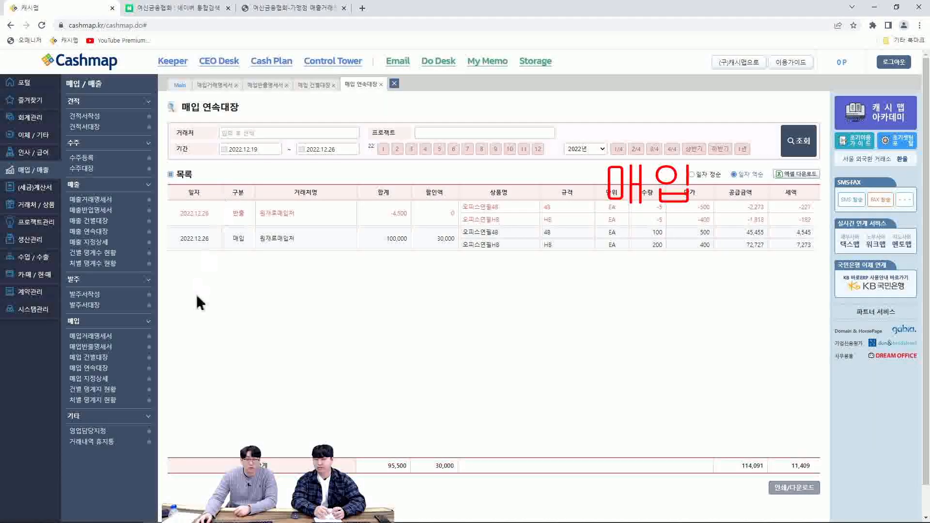
Query the continuous purchase ledger (매입 연속대장) for October to December 2022
left_click(535, 152)
scroll(523, 152, "down", 1)
left_click(510, 118)
left_click(808, 115)
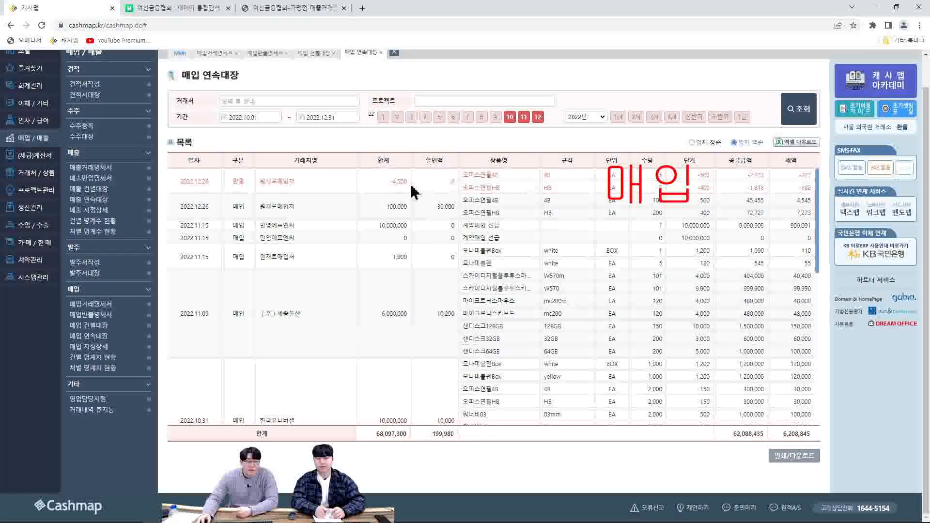
Open the designated purchase details (매입 지정상세) and query 원재료매입처 for October to December 2022
left_click(89, 346)
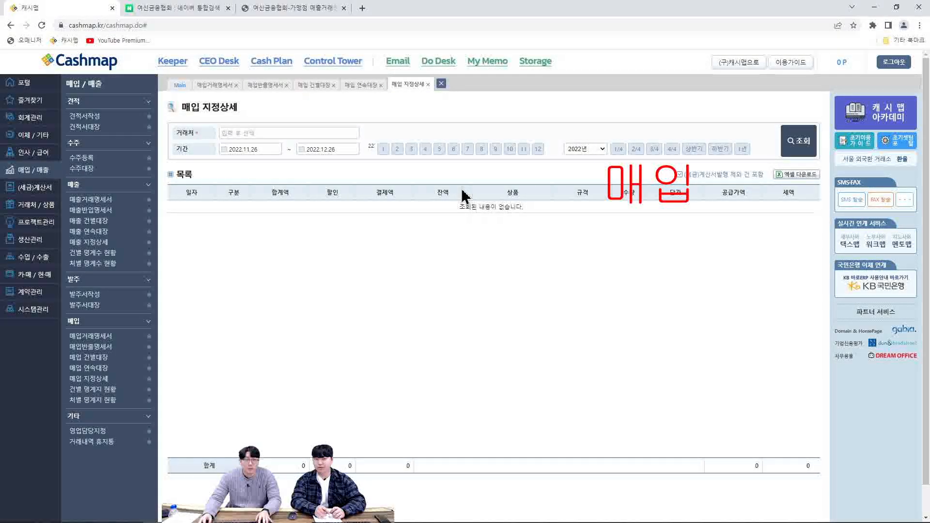
left_click(274, 131)
type("ㅇ")
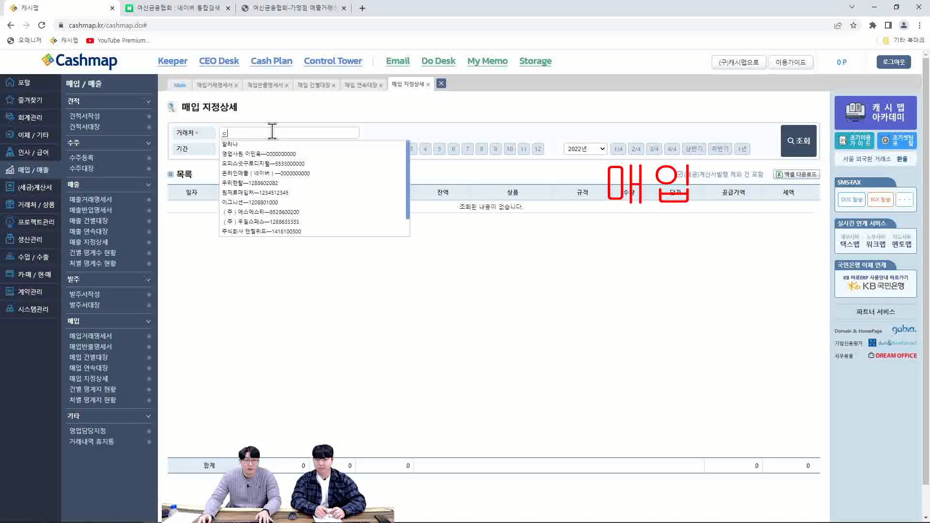
left_click(267, 193)
scroll(545, 129, "down", 1)
left_click(537, 118)
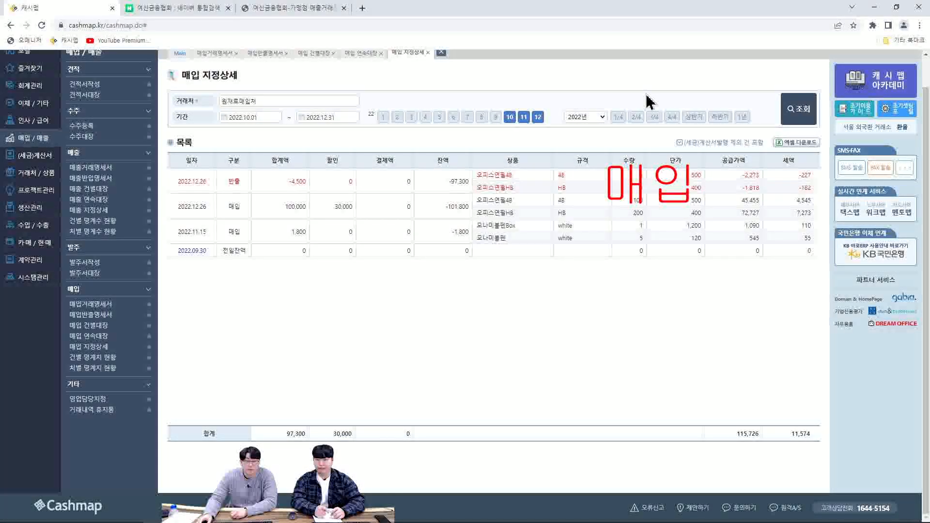
scroll(474, 87, "up", 1)
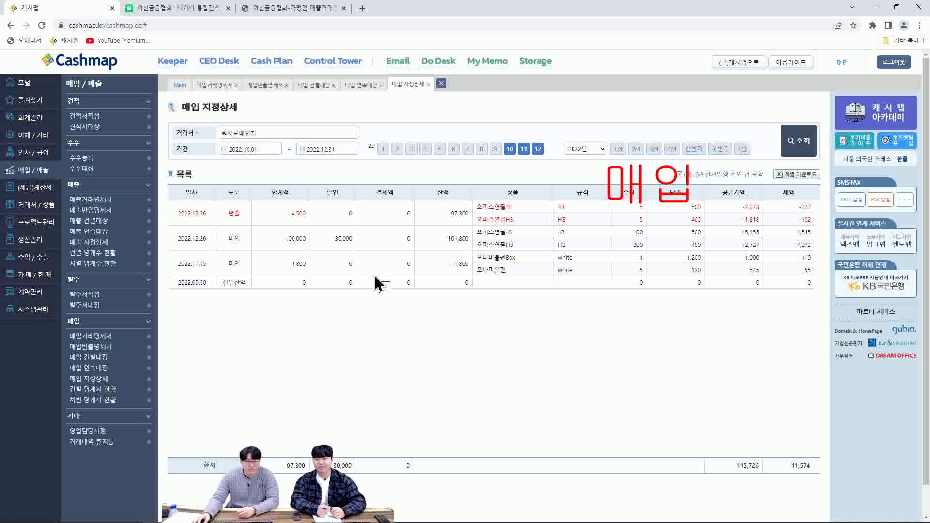
Open the per-transaction statement, tax invoice and payment status (건별 명계지 현황) and query it for October to December 2022
left_click(89, 392)
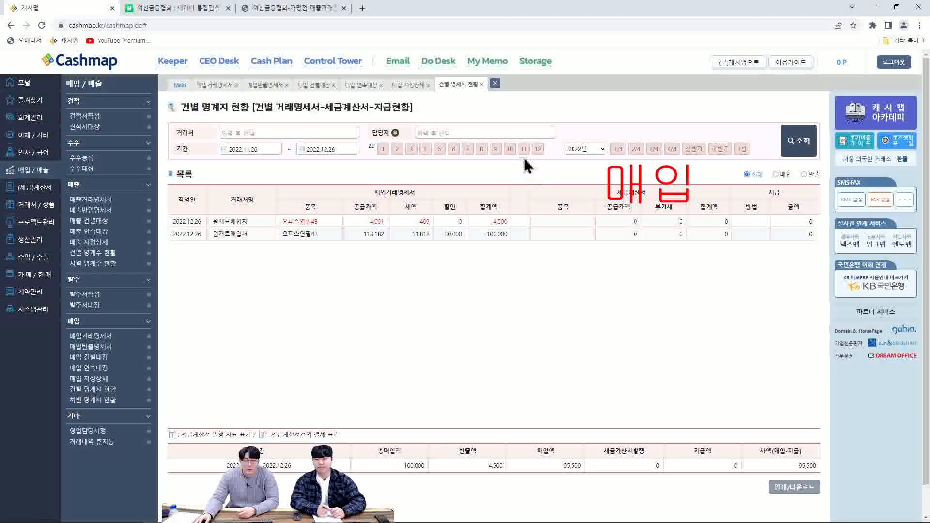
left_click(507, 150)
left_click(537, 117)
left_click(795, 107)
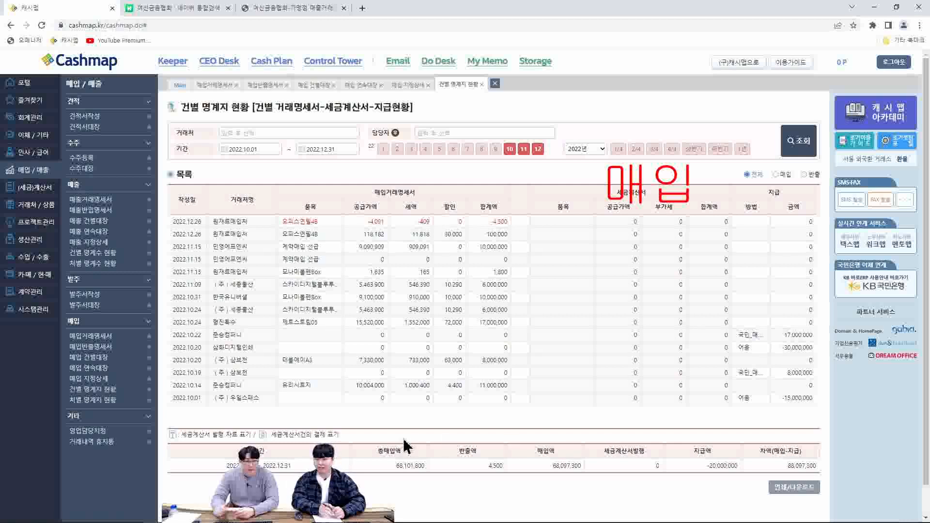
Open the per-client statement, tax invoice and payment status (처별 명계지 현황) and query it for October to December 2022
left_click(110, 400)
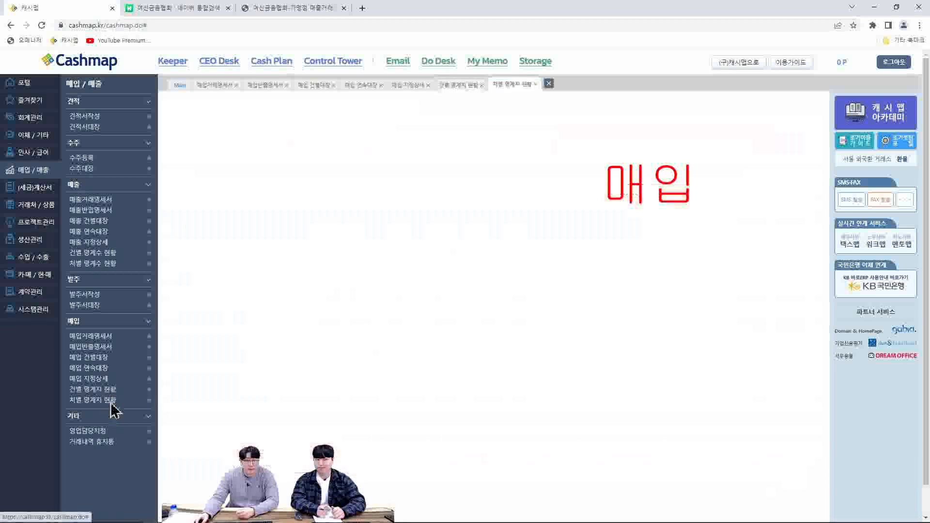
left_click(510, 149)
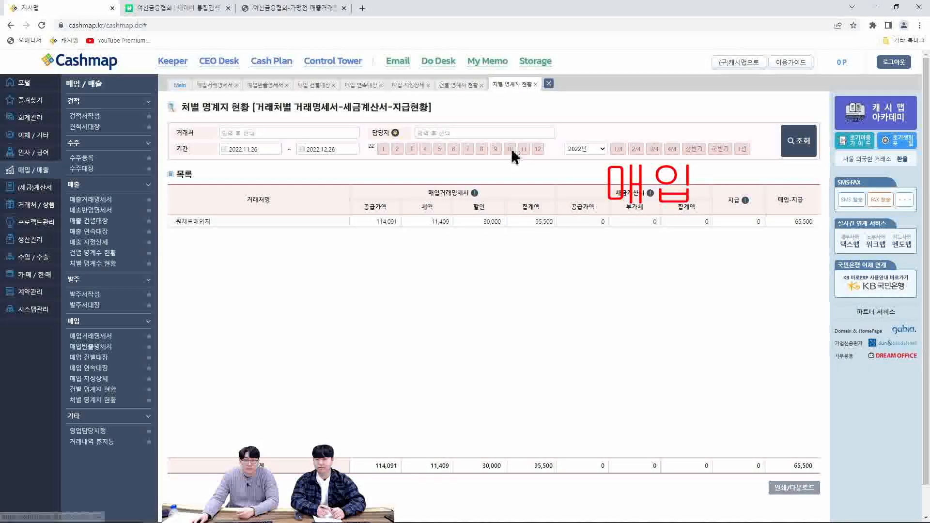
scroll(533, 156, "down", 1)
left_click(536, 119)
left_click(797, 109)
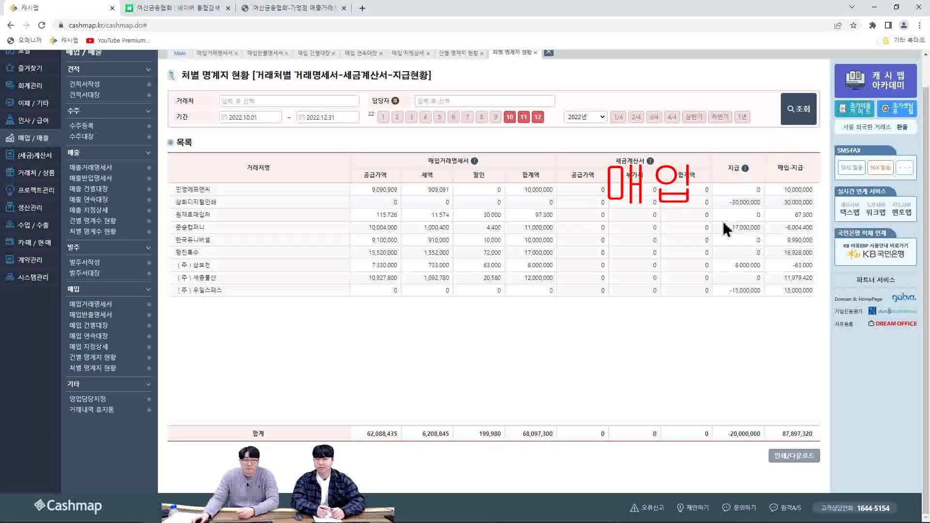
scroll(707, 262, "up", 1)
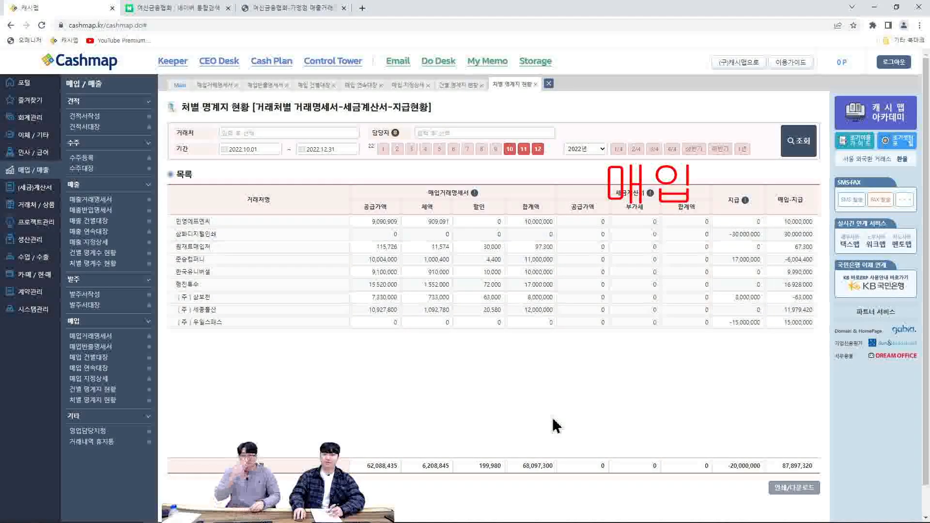
Recheck the purchase items in the per-transaction status (건별 명계지 현황) and return to the per-client status (처별 명계지 현황)
left_click(462, 86)
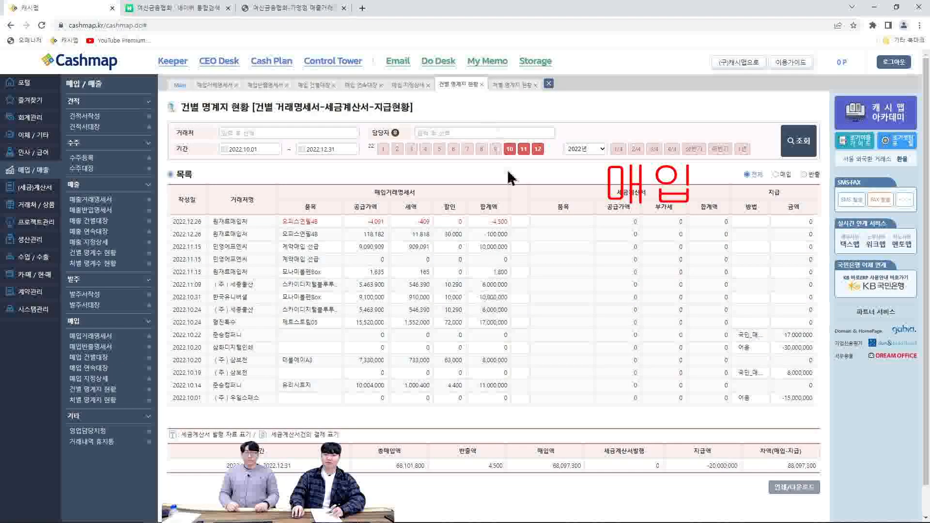
left_click_drag(311, 234, 294, 234)
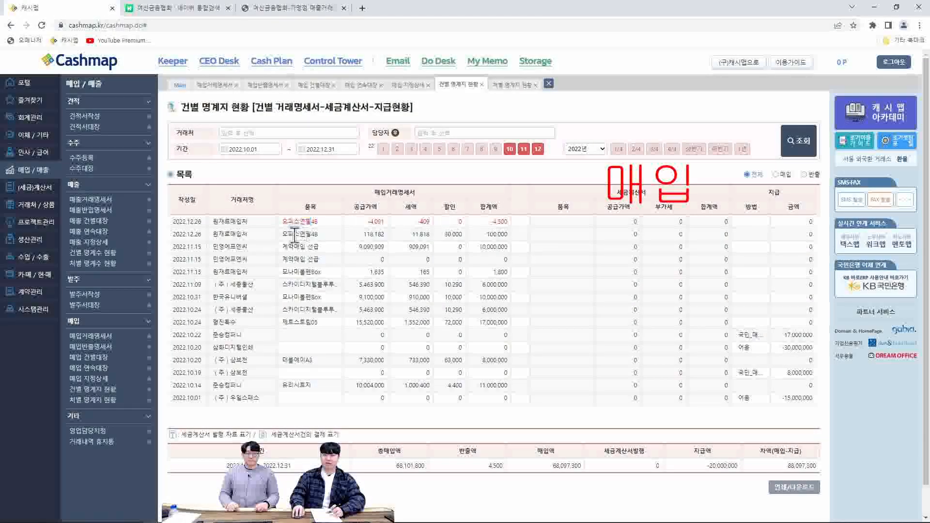
left_click(511, 85)
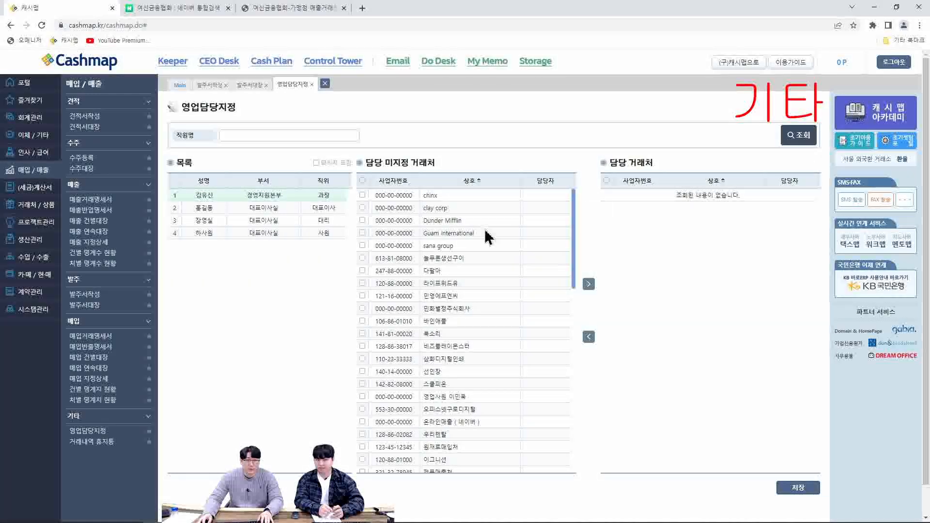
Assign the first eight unassigned clients, from chinx to 라이프위드유, to the 대표이사 employee in 영업담당지정 and save the assignment
left_click(323, 208)
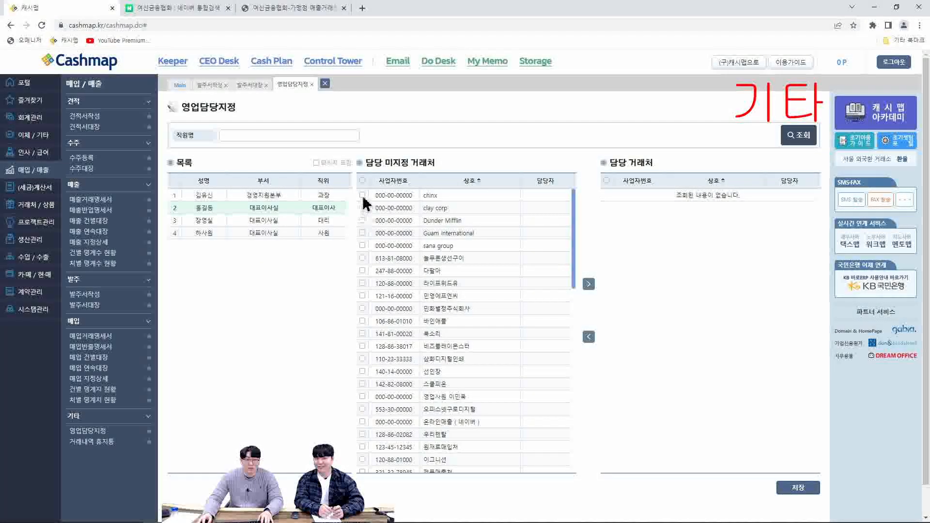
left_click(362, 195)
left_click(362, 208)
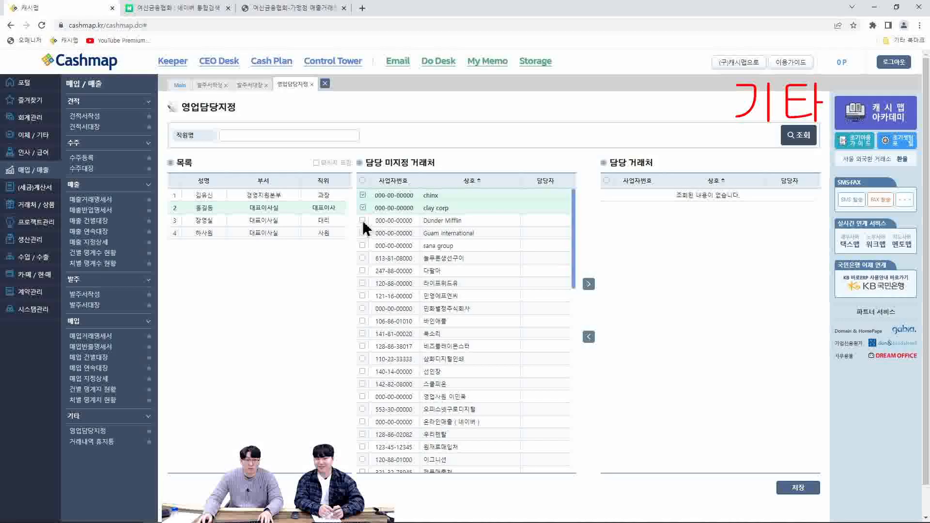
left_click(363, 220)
left_click(362, 233)
left_click(363, 246)
left_click(363, 259)
left_click(363, 271)
left_click(362, 284)
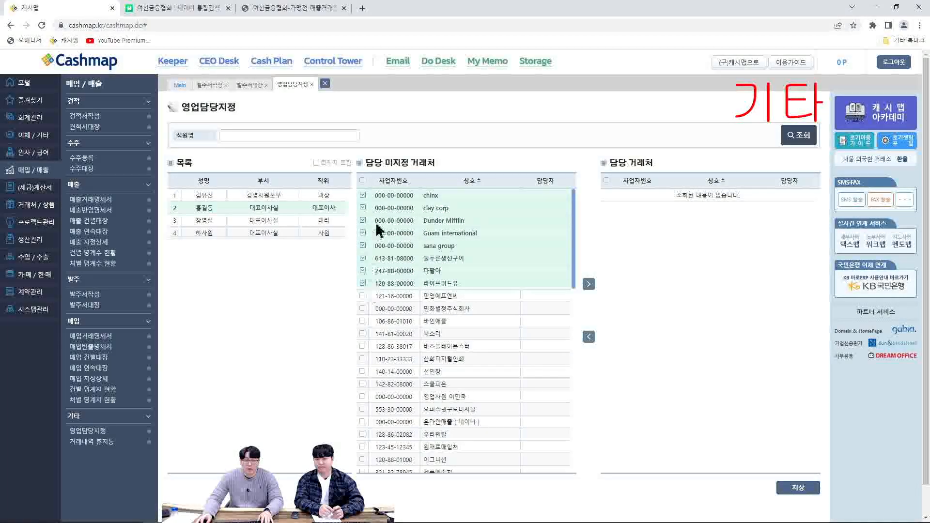
left_click(589, 286)
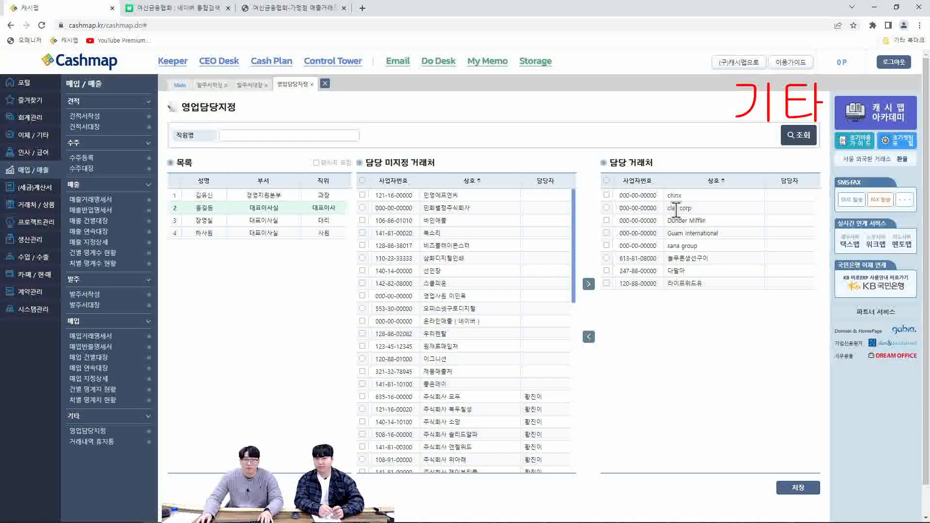
left_click(795, 488)
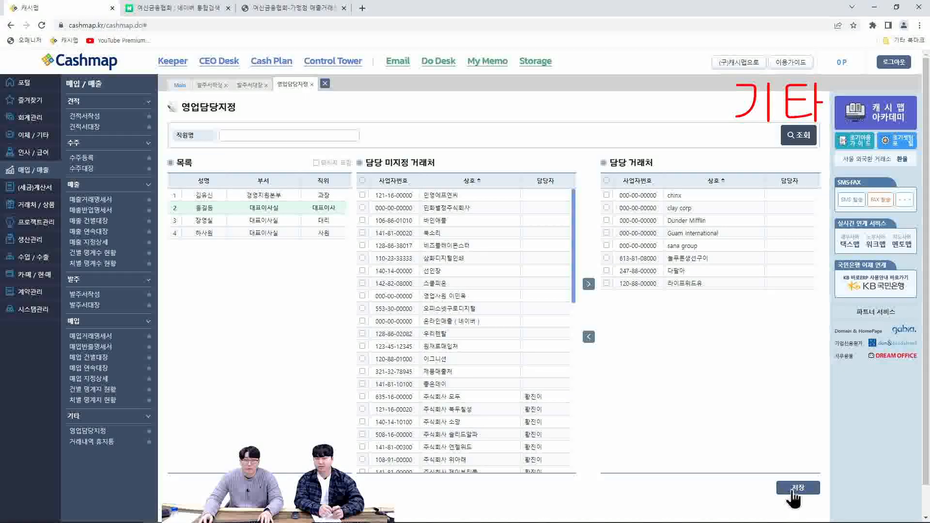
left_click(515, 77)
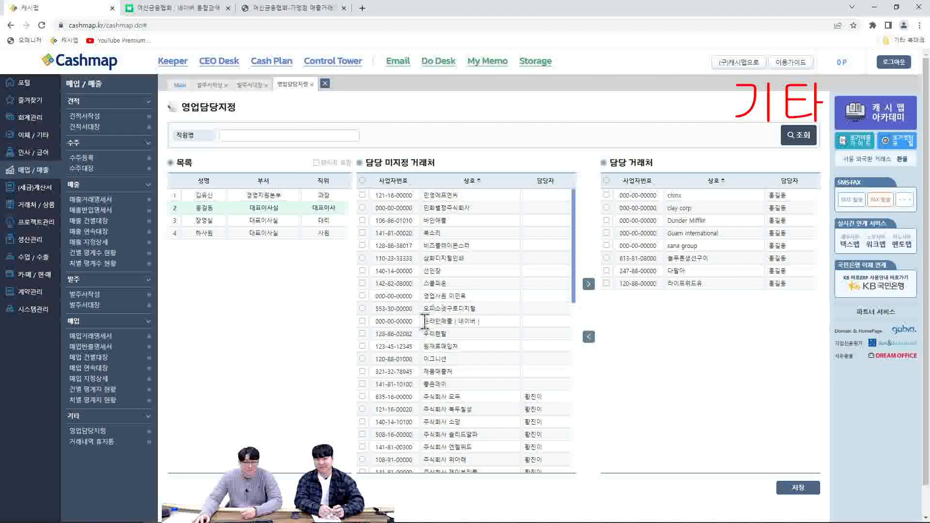
Open the transaction trash (거래내역 휴지통), view the details of the deleted 2022.12.19 sales statement of (주)세종물산, and close them
left_click(104, 442)
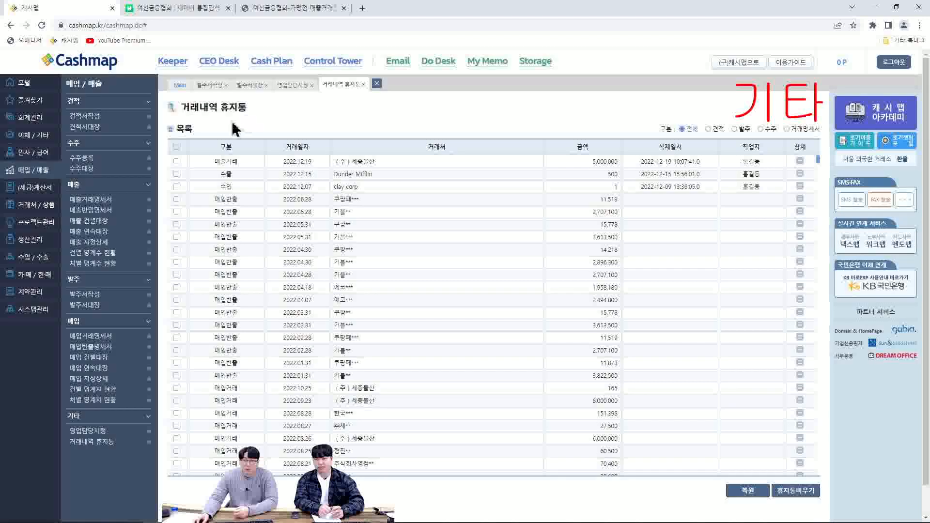
left_click(800, 161)
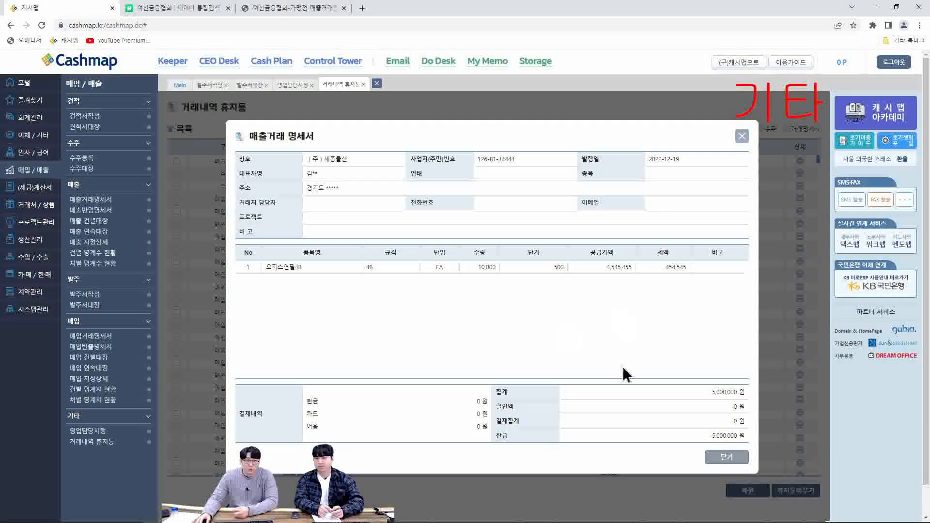
left_click(719, 460)
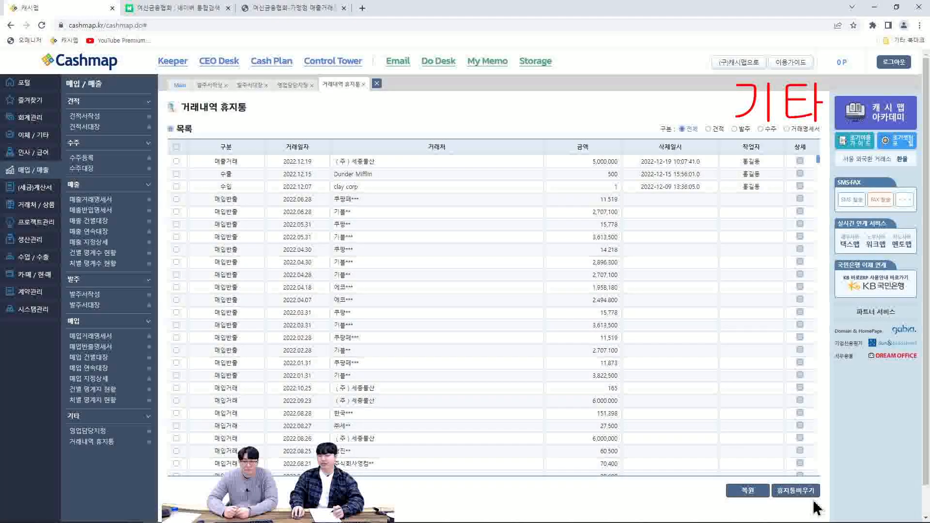
left_click_drag(742, 158, 763, 199)
left_click(761, 193)
left_click_drag(760, 187, 741, 187)
left_click(736, 199)
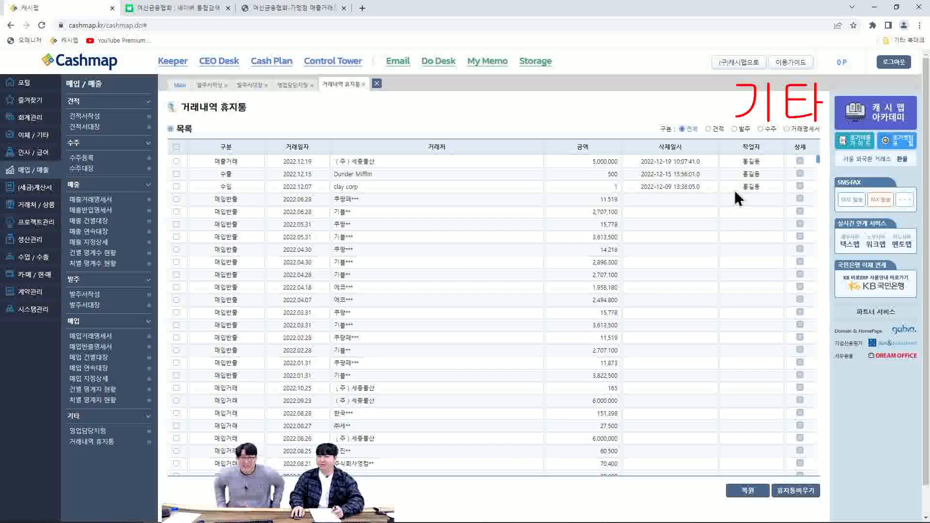